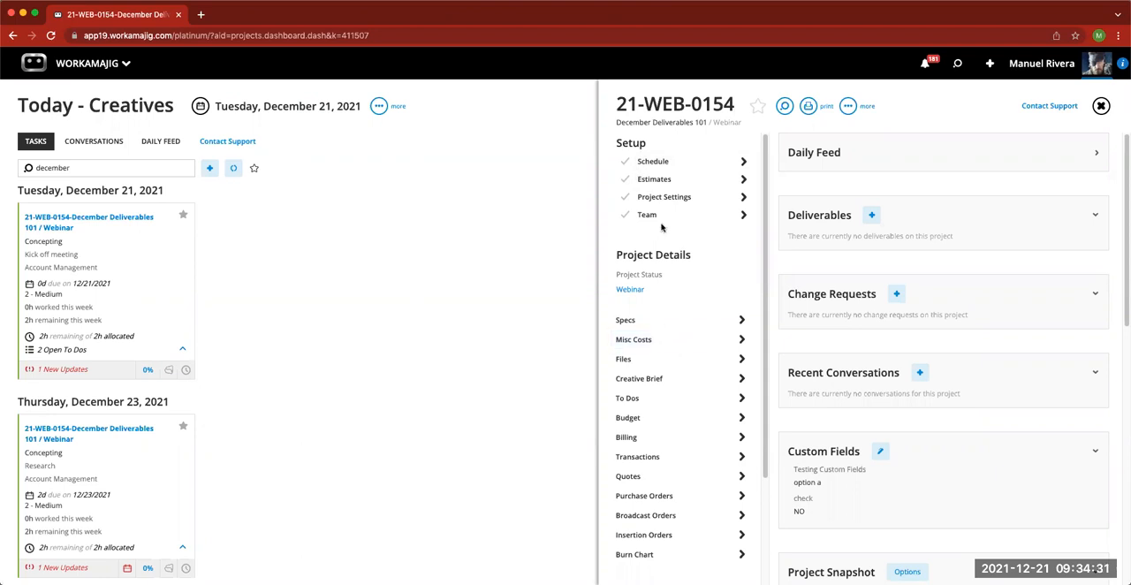
- View the task schedule of project 21-WEB-0154 and close it again
click(664, 163)
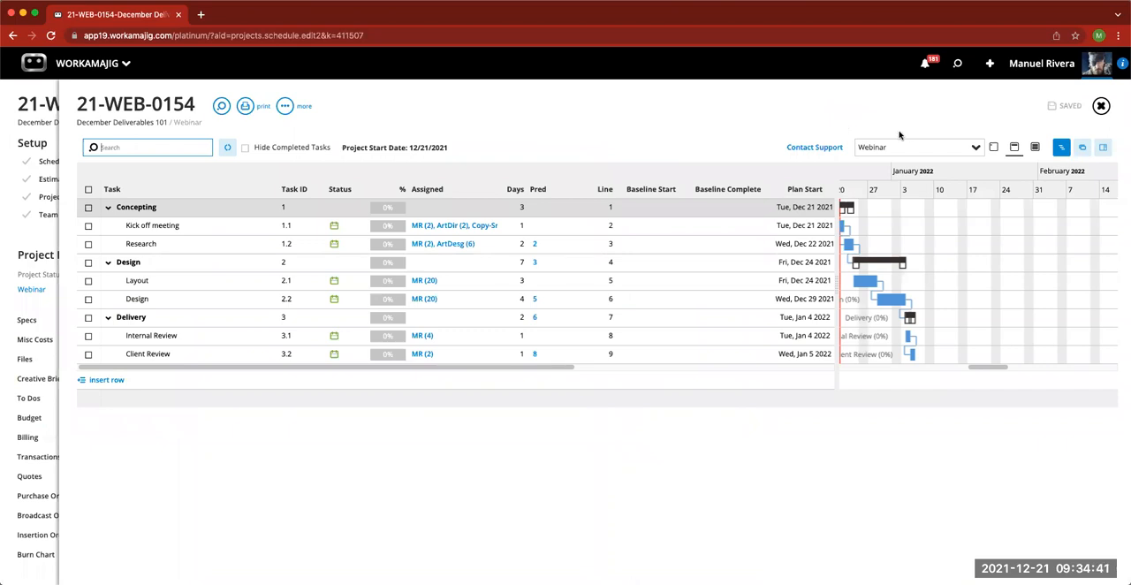
click(1100, 106)
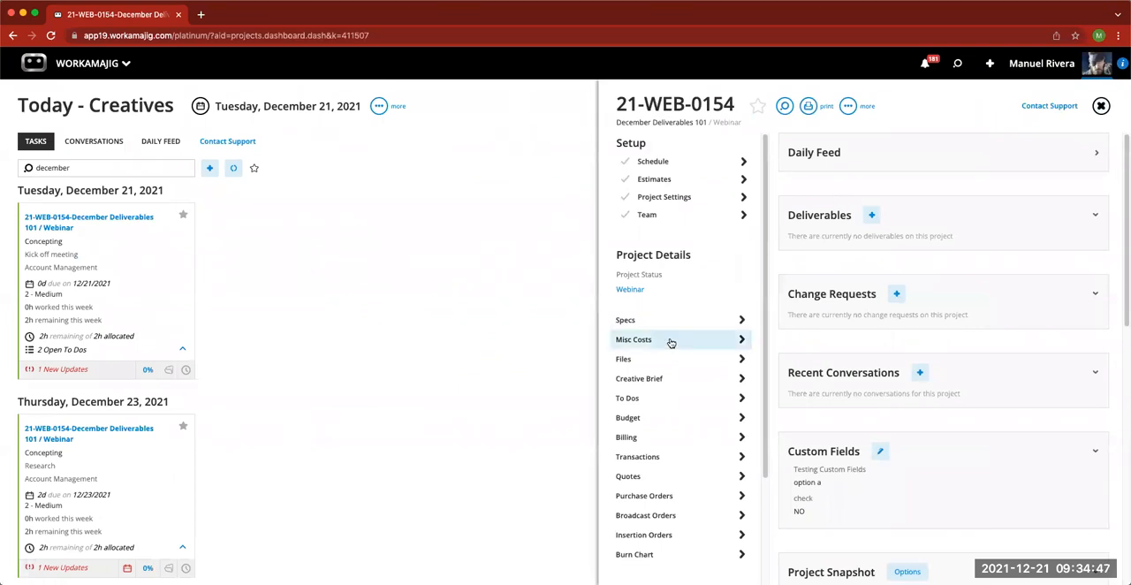
- Select the JPG image in the project's files and start sending it for review
click(655, 361)
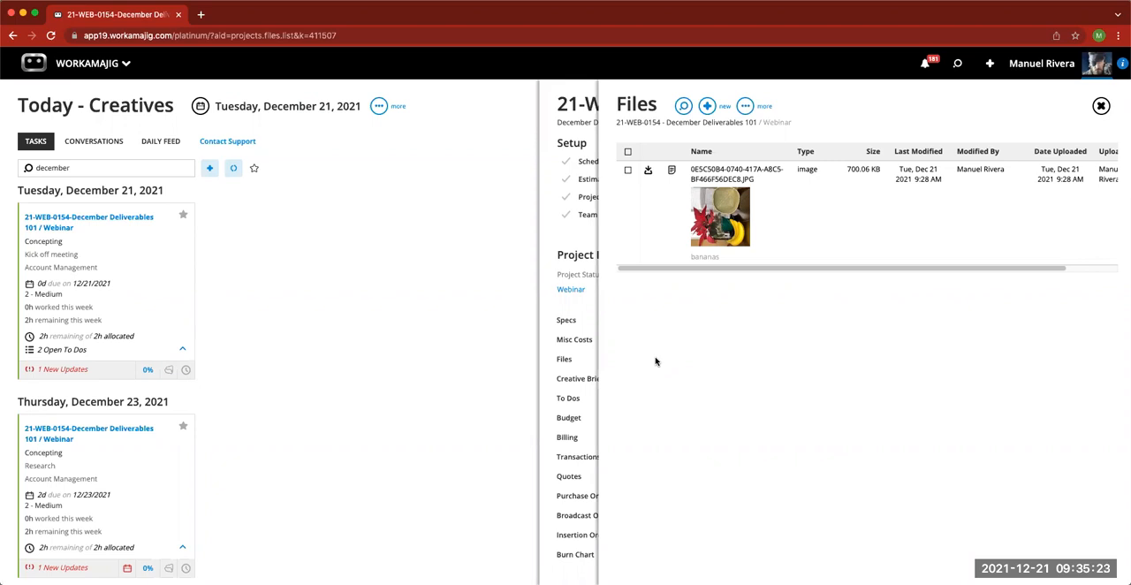
click(629, 171)
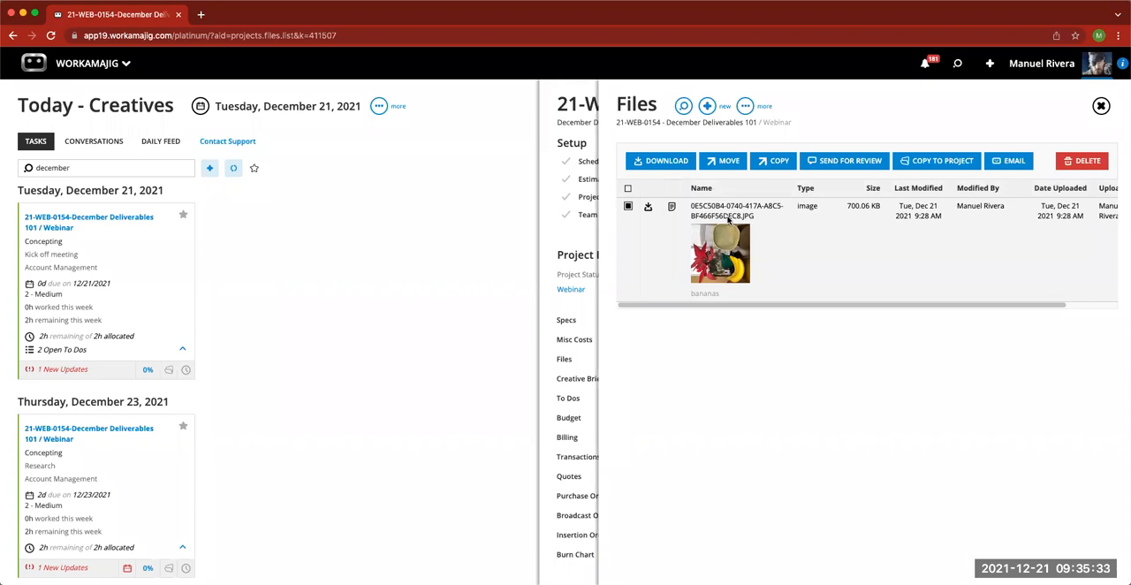
click(837, 167)
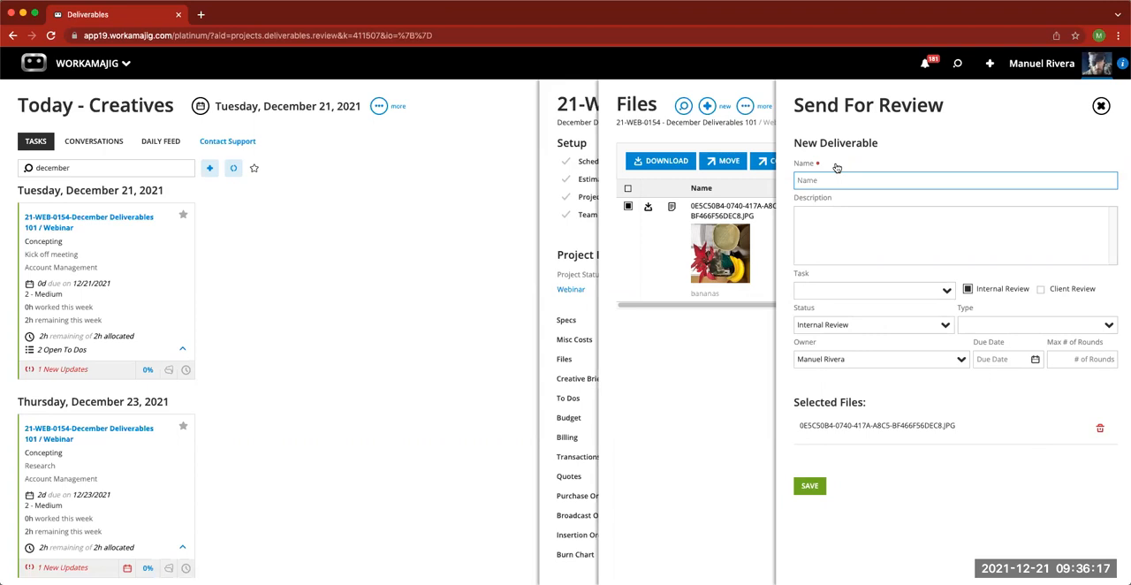
- Name the new deliverable "December Webinar"
text(December Webinar De)
key(BackSpace)
key(BackSpace)
click(839, 218)
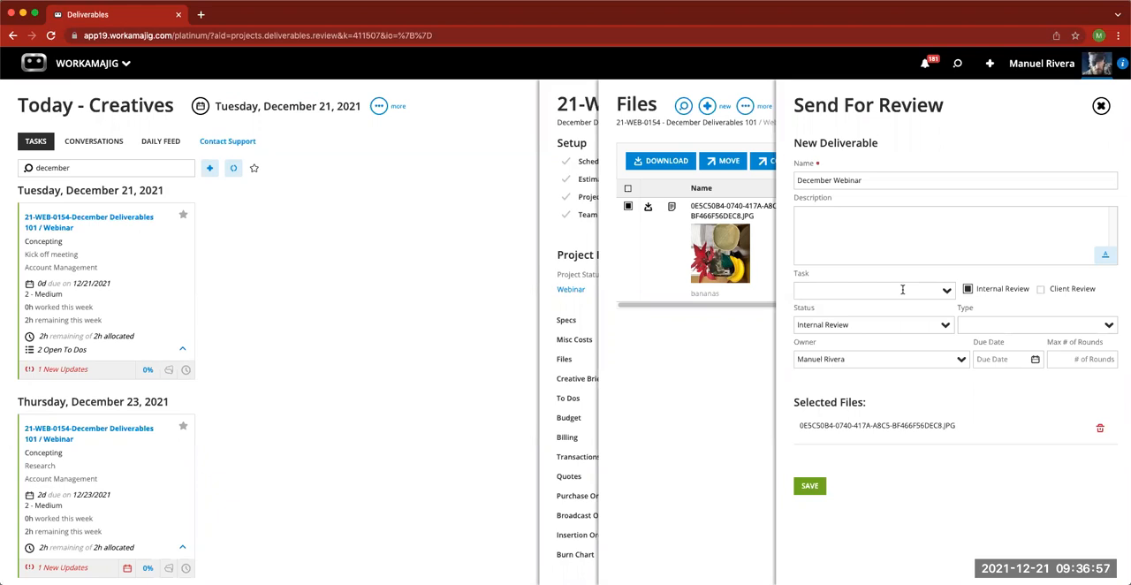
- Link the deliverable to task 2.1 Layout with type Decal Art, keep the Internal Review status, and save it
click(947, 292)
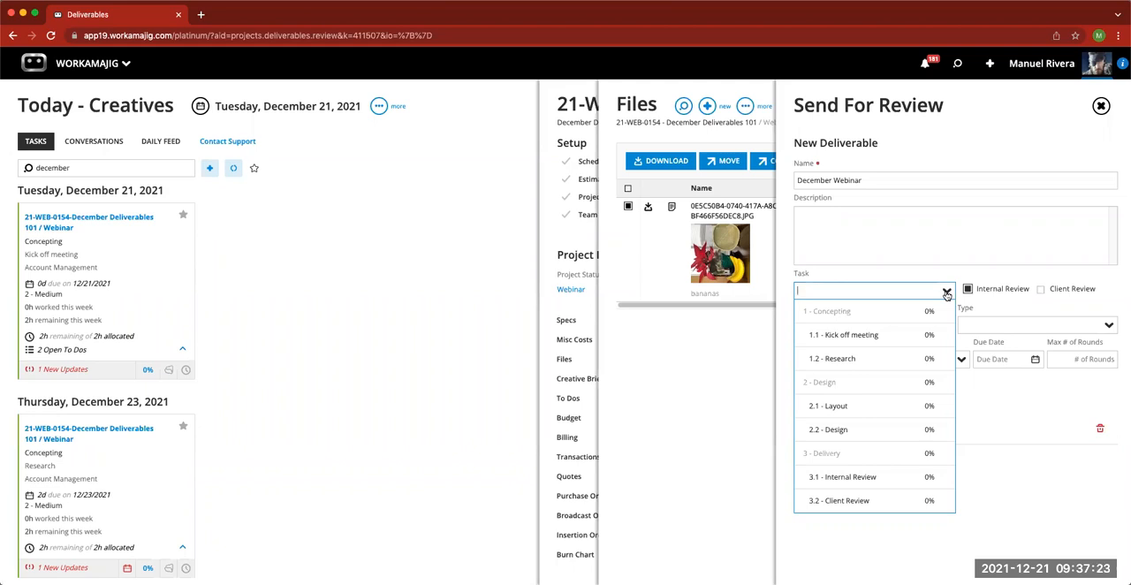
click(866, 406)
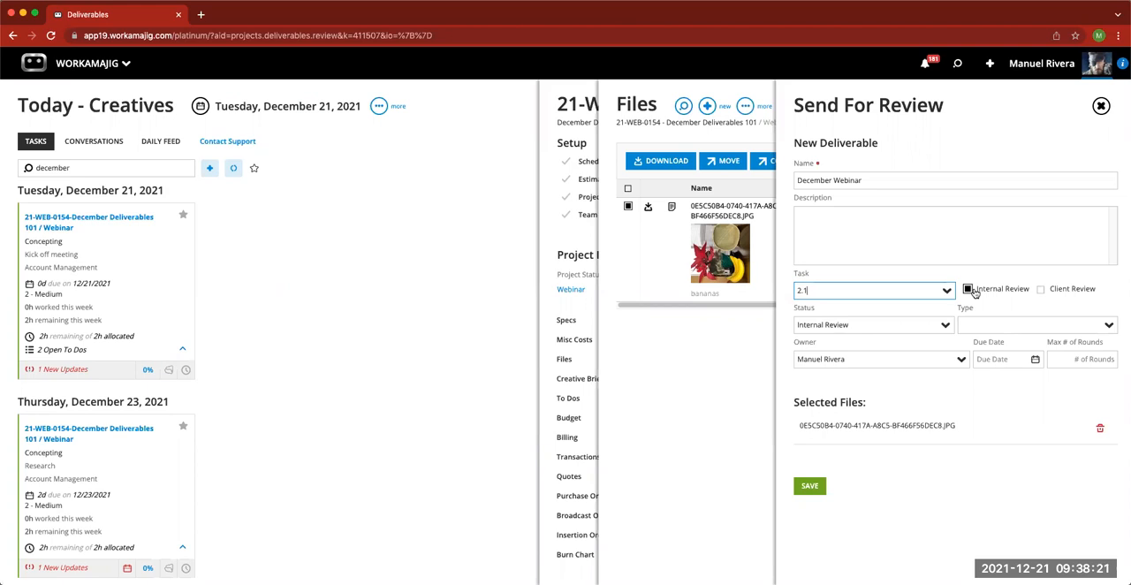
click(940, 328)
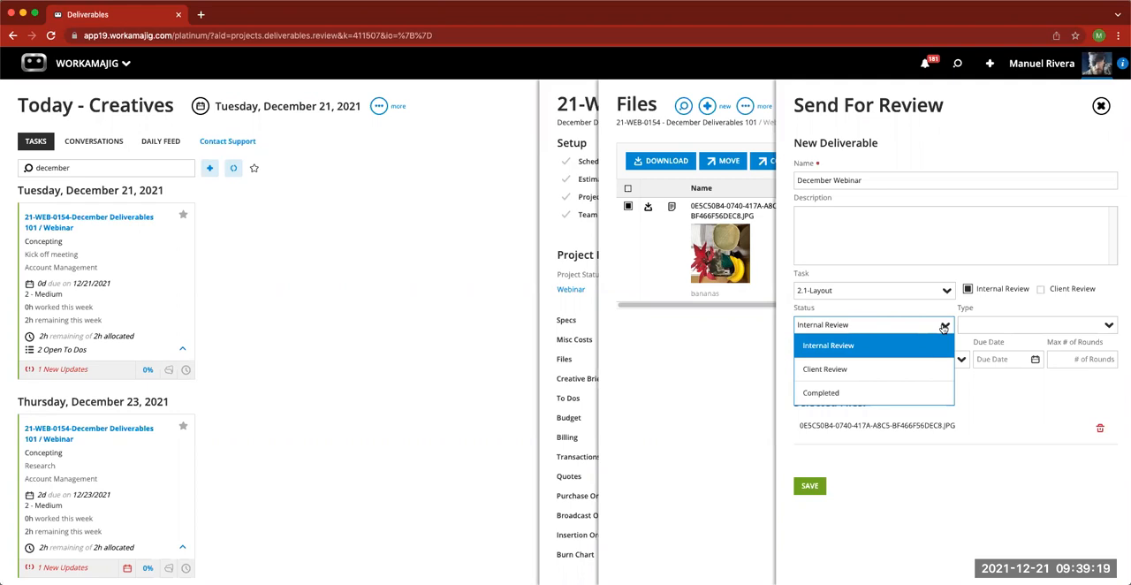
click(944, 328)
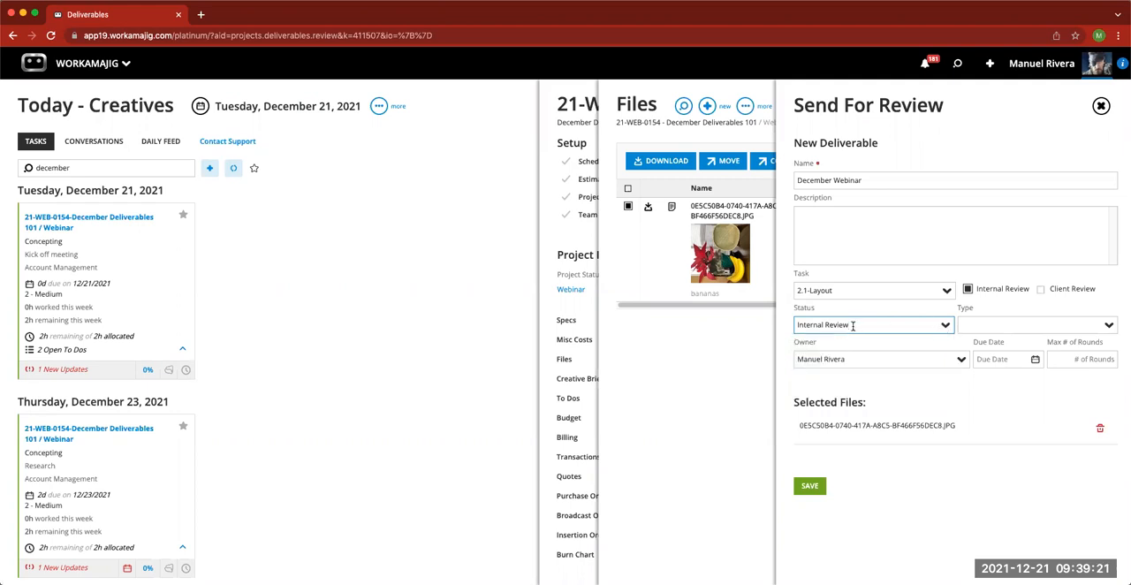
click(1109, 328)
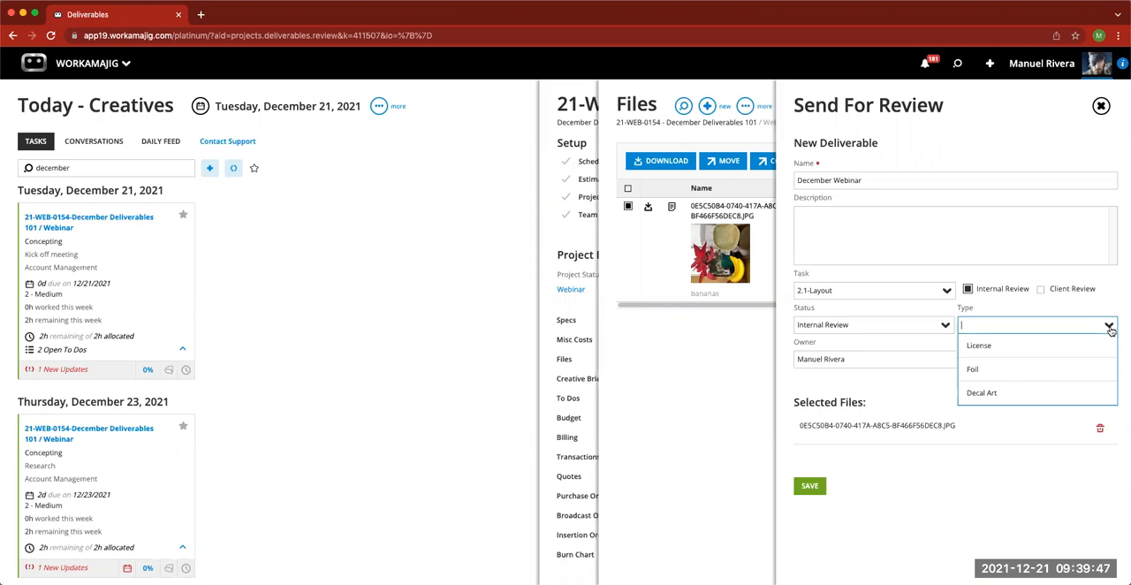
click(1045, 392)
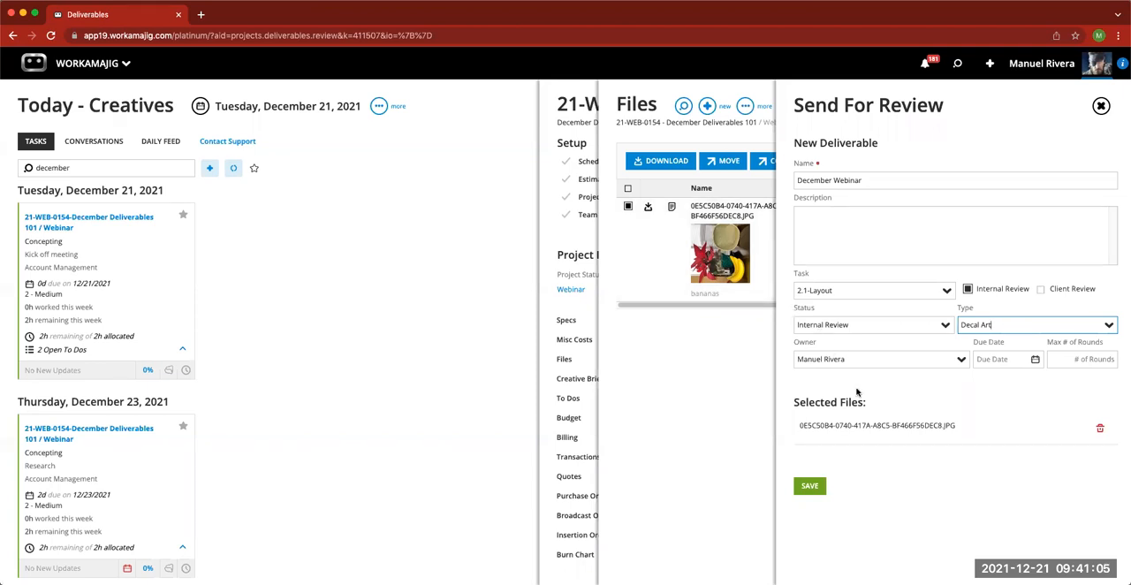
click(810, 487)
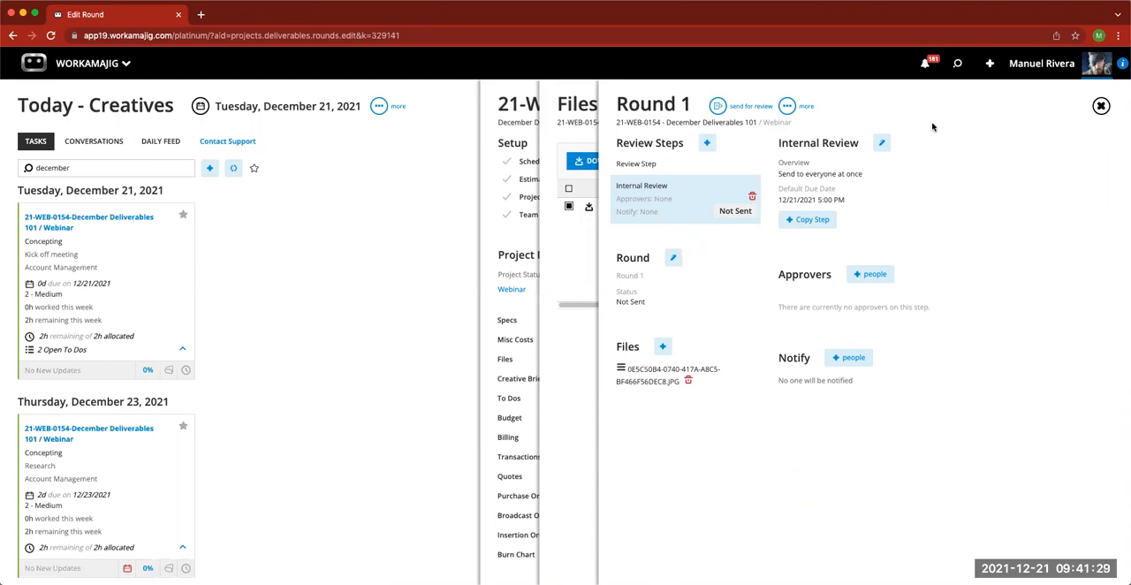
- Look through the task-for-rework options in the Round 1 details and close them without choosing one
click(673, 260)
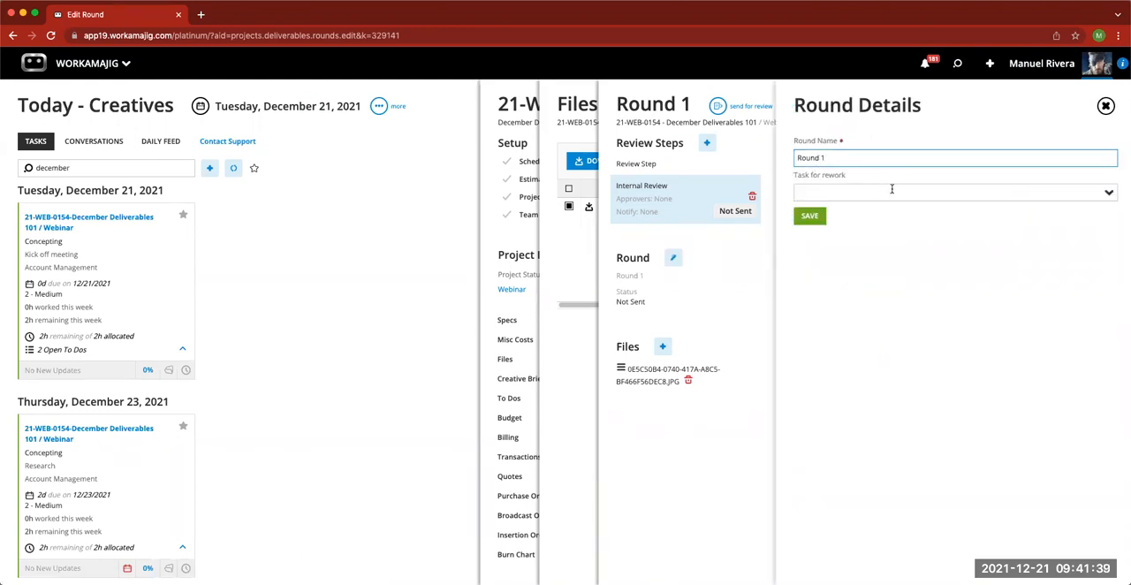
click(1109, 197)
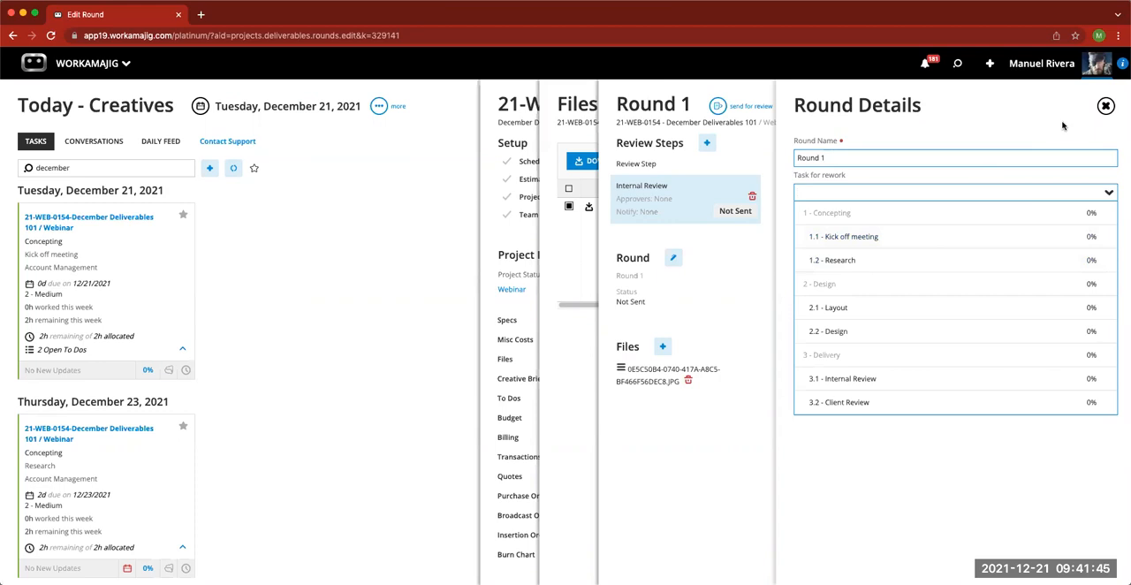
click(1105, 107)
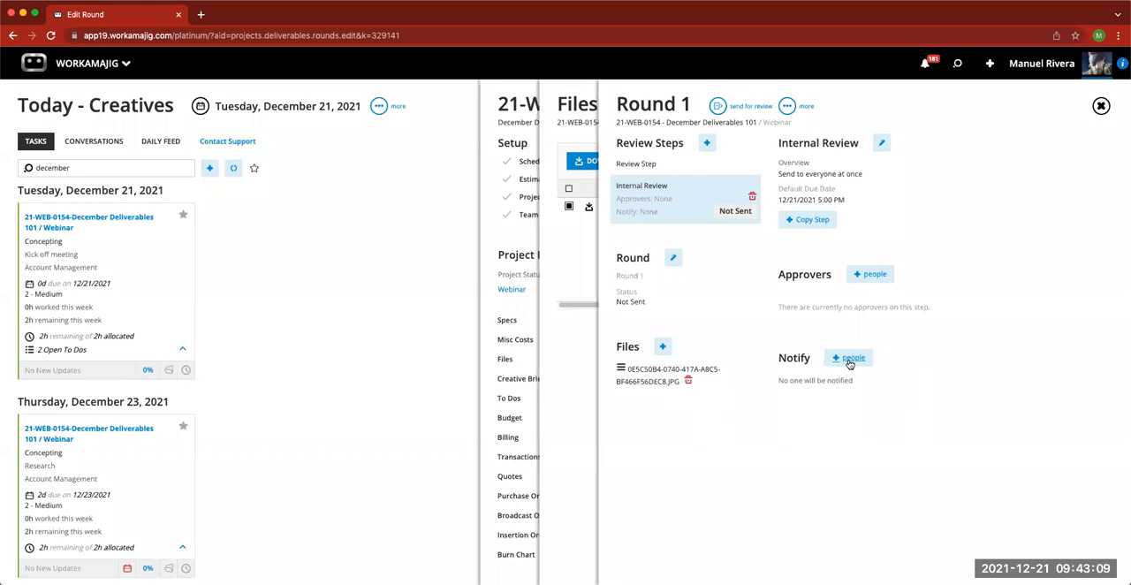
- Add a staff member and the project team member with a listed e-mail as approvers of the Internal Review step
click(870, 275)
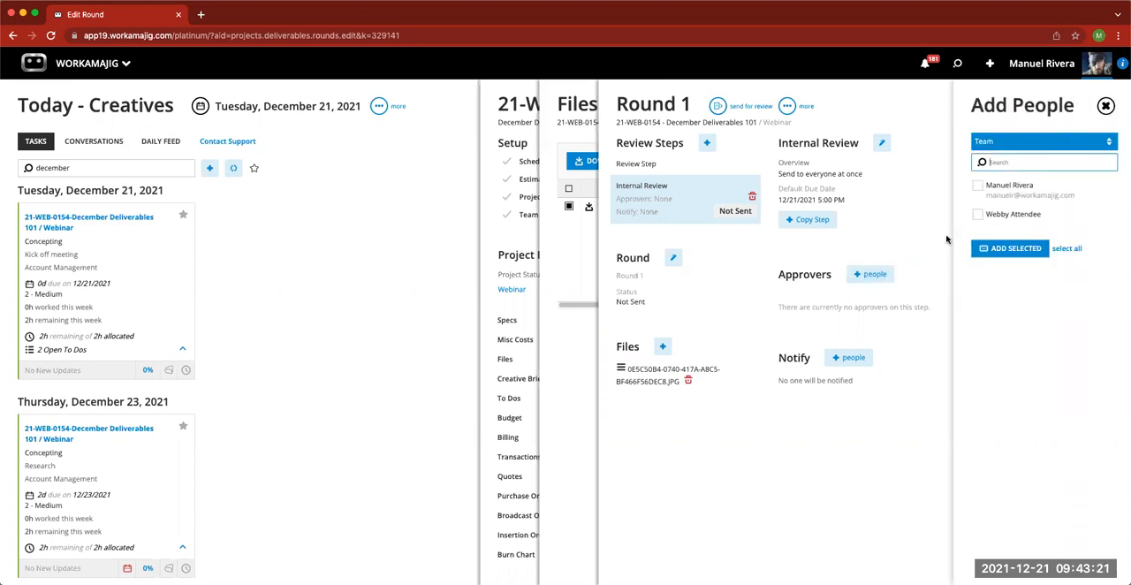
click(977, 186)
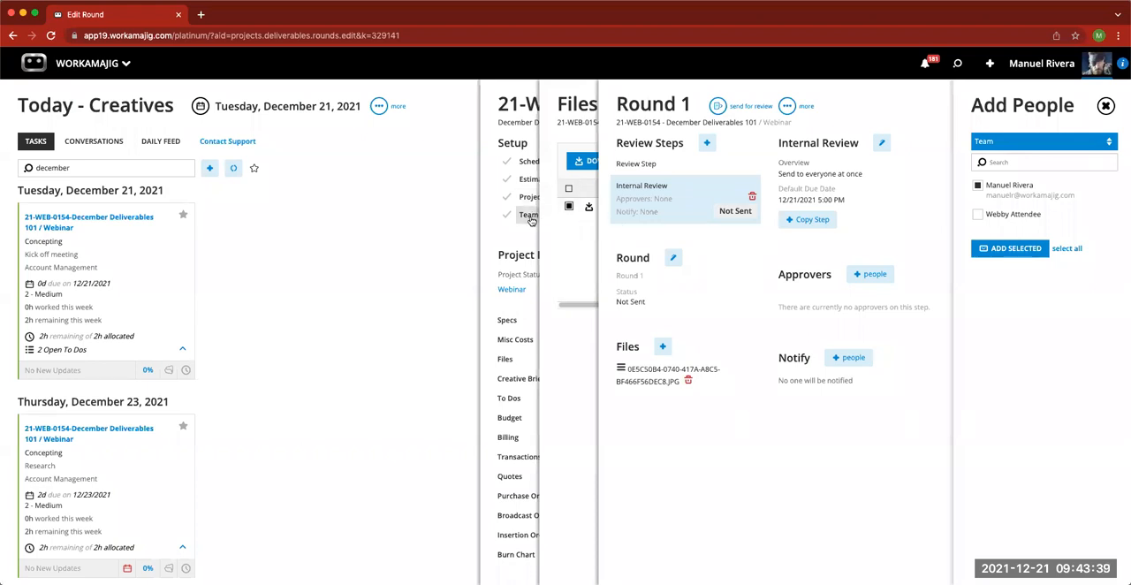
click(977, 215)
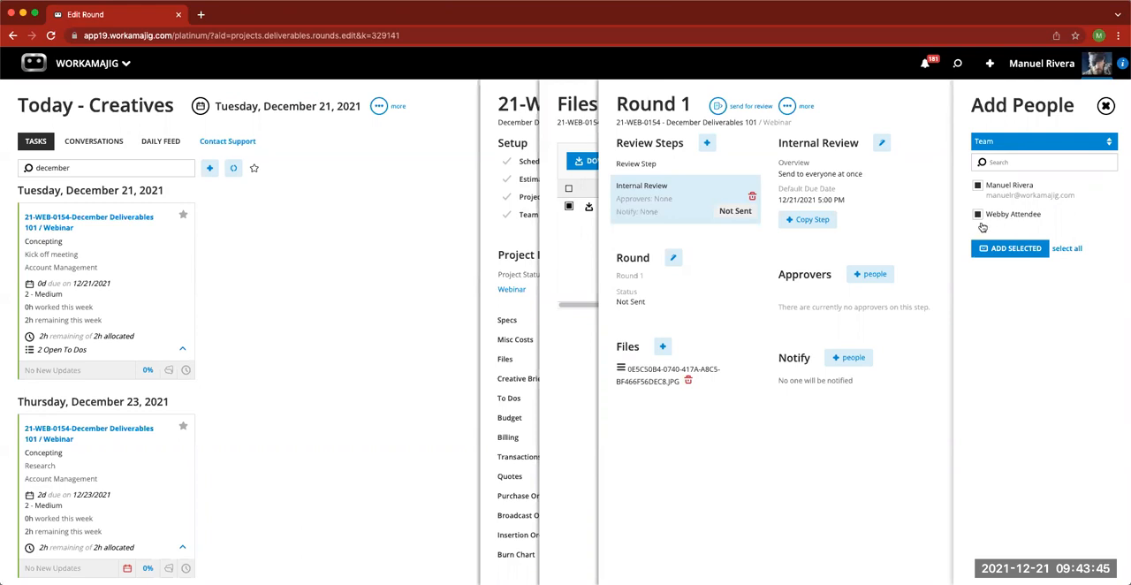
click(977, 215)
click(1051, 147)
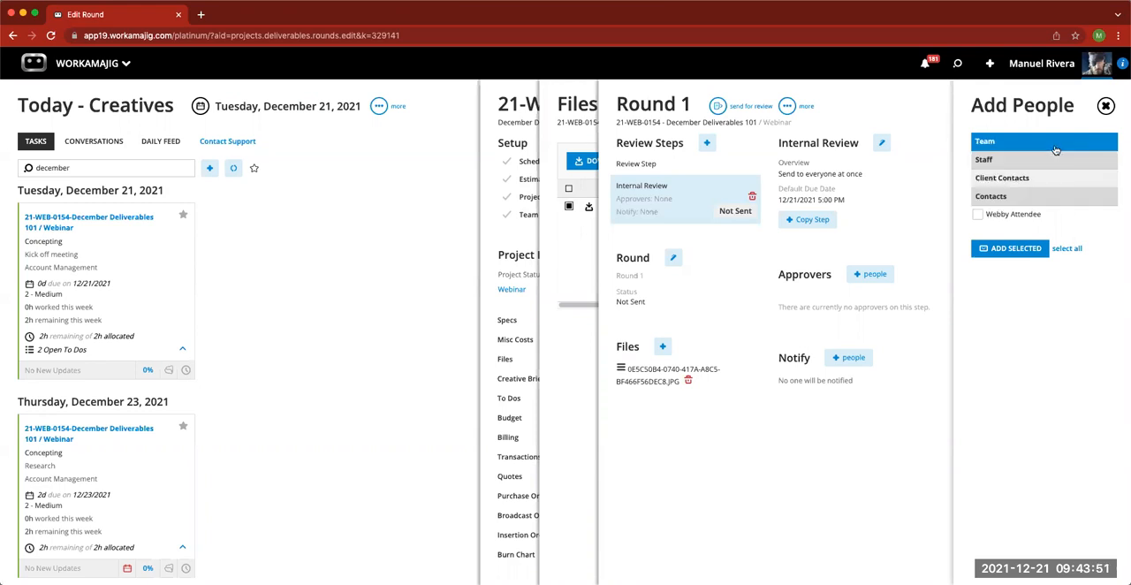
click(1028, 161)
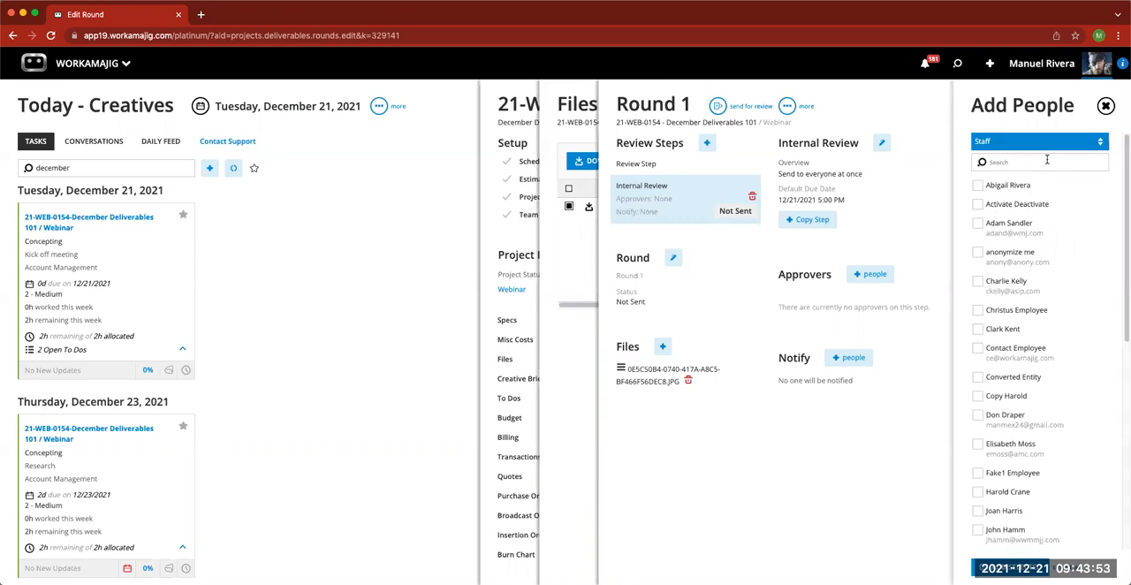
click(977, 414)
click(1004, 566)
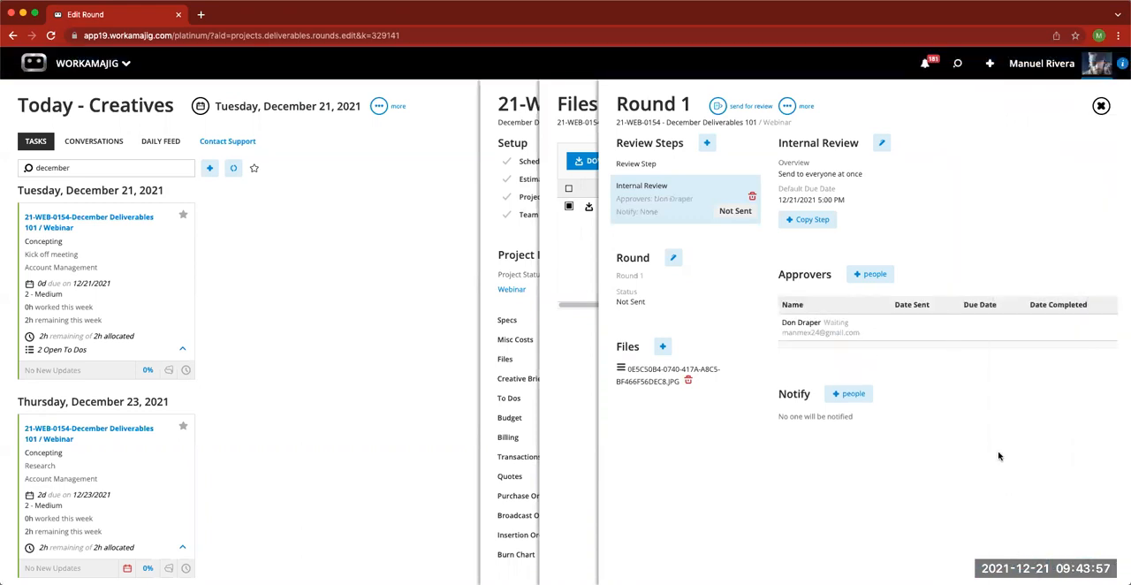
click(871, 274)
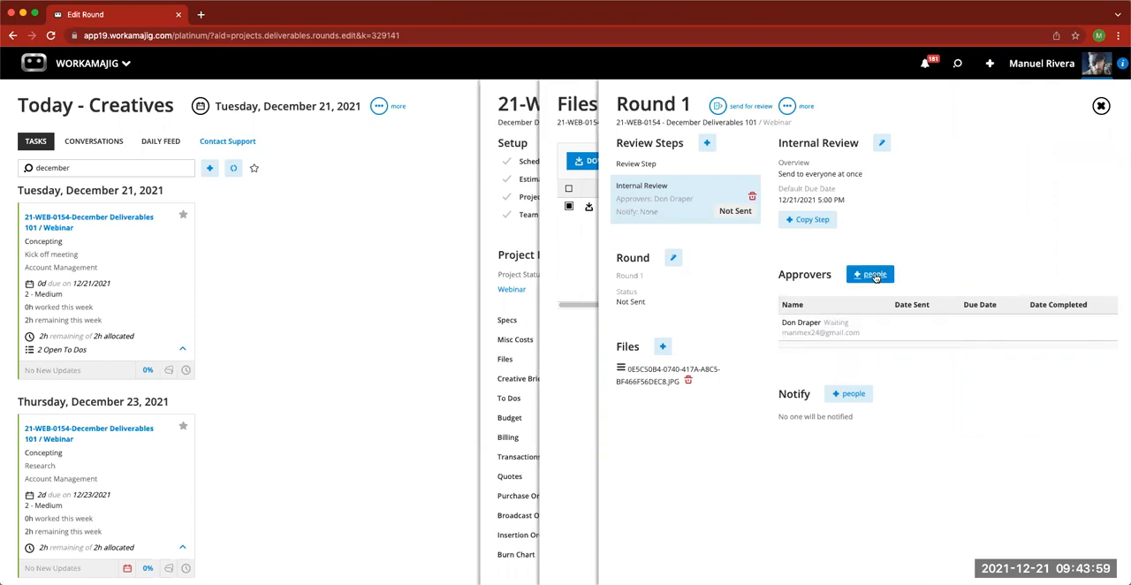
click(1010, 248)
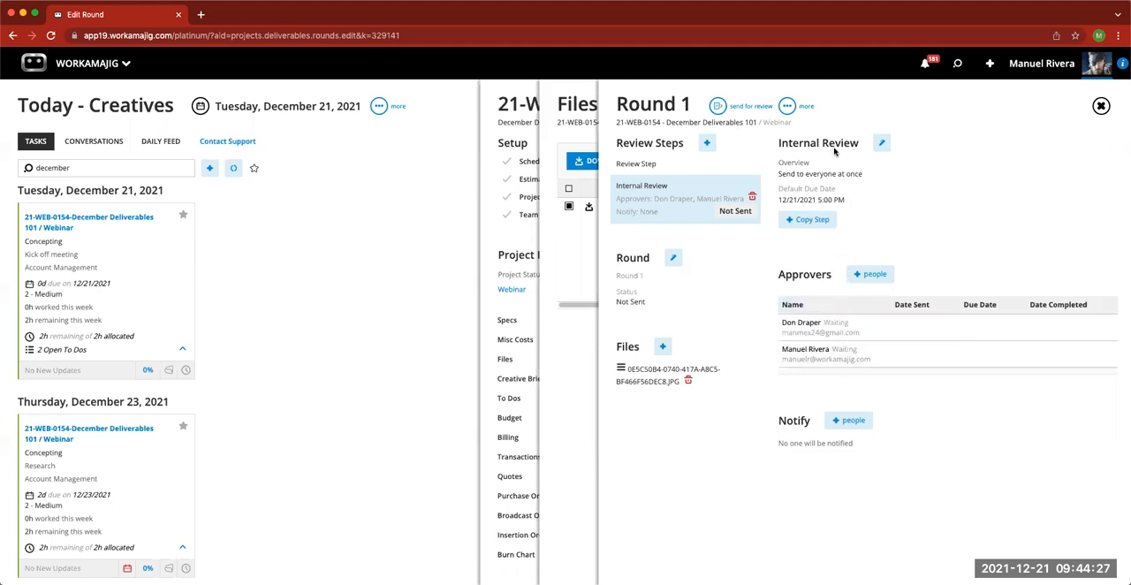
- Enter "Please mark up and provide feedback" as the instructions of the Internal Review step
click(882, 147)
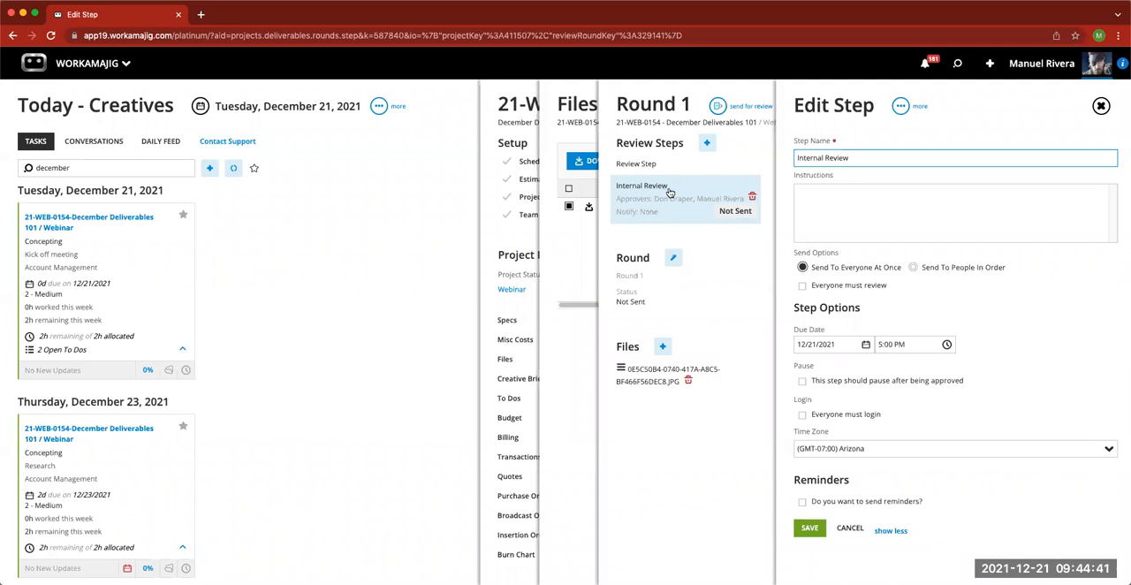
click(845, 205)
text(Please mar)
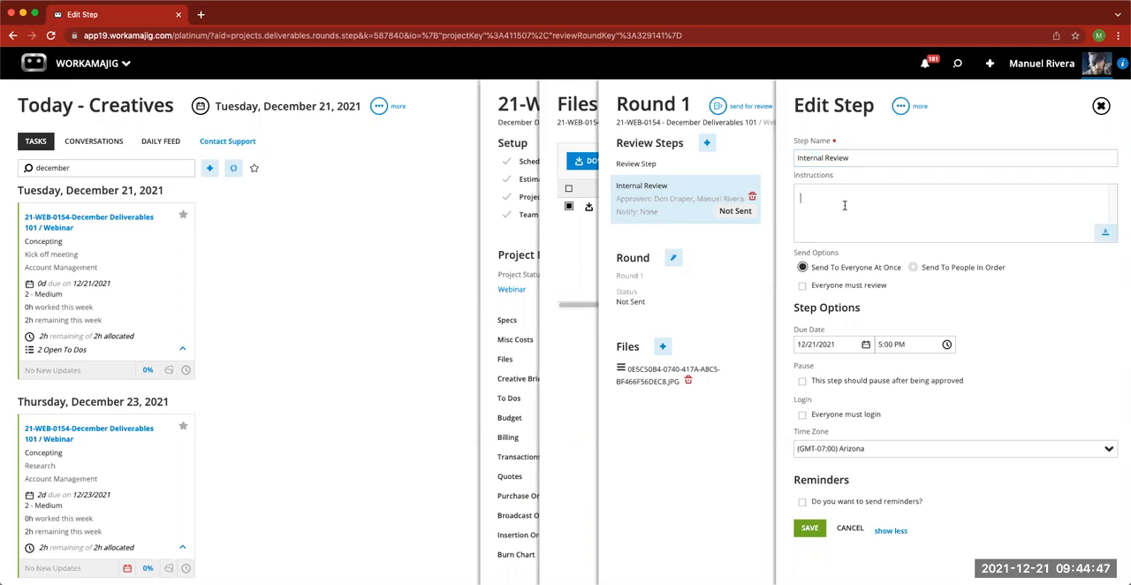
text(k up and)
text( prod)
text(ide feedback)
- Try out hourly reminders for the Internal Review step, turn them off, and discard the step edits
click(803, 501)
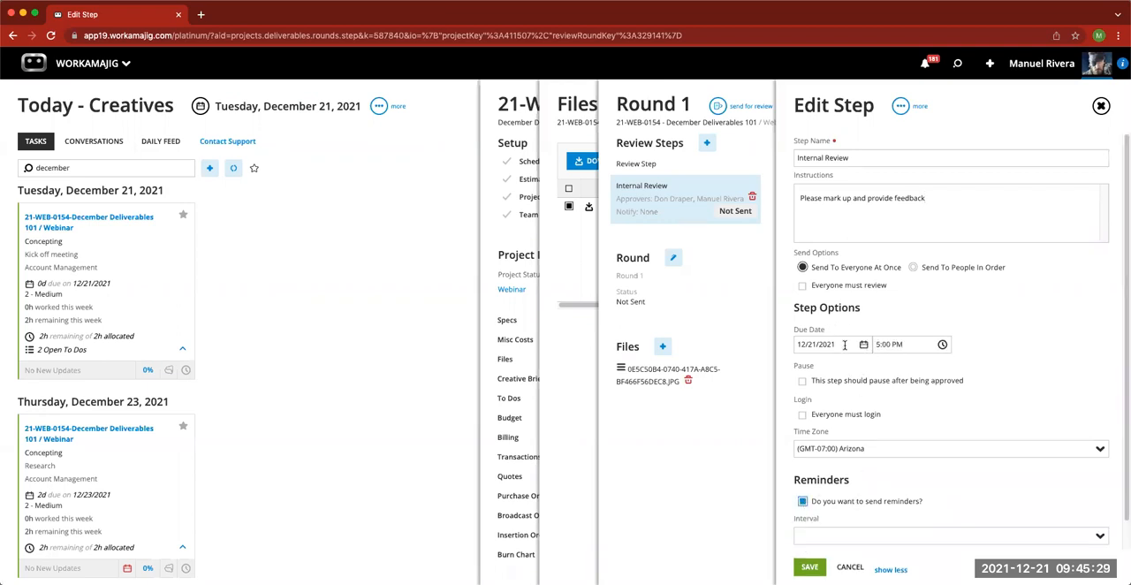
scroll(916, 492, down, 1)
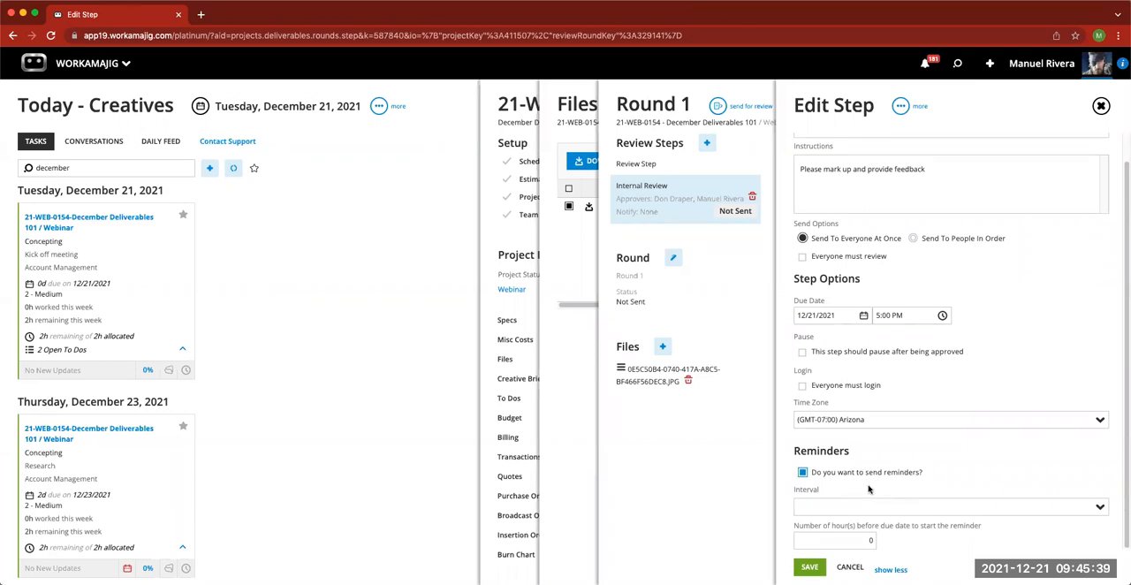
click(1099, 508)
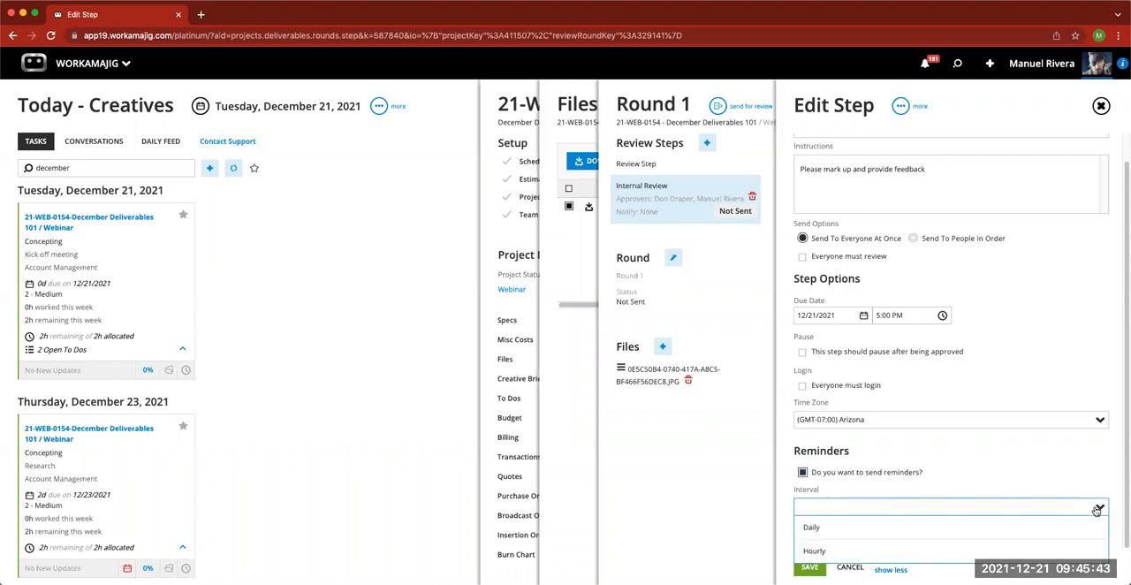
click(902, 553)
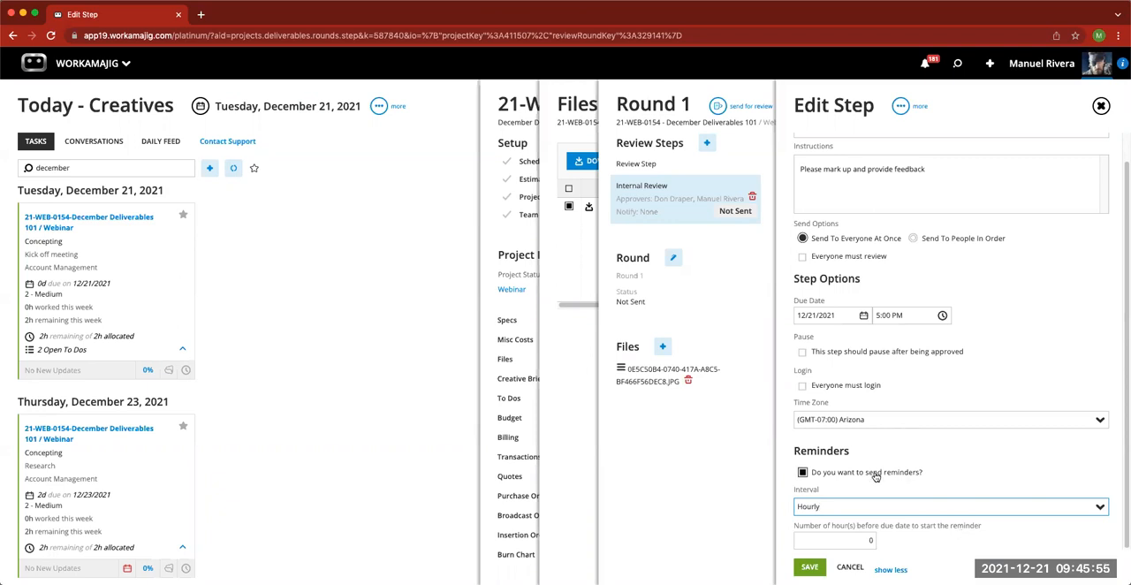
click(803, 474)
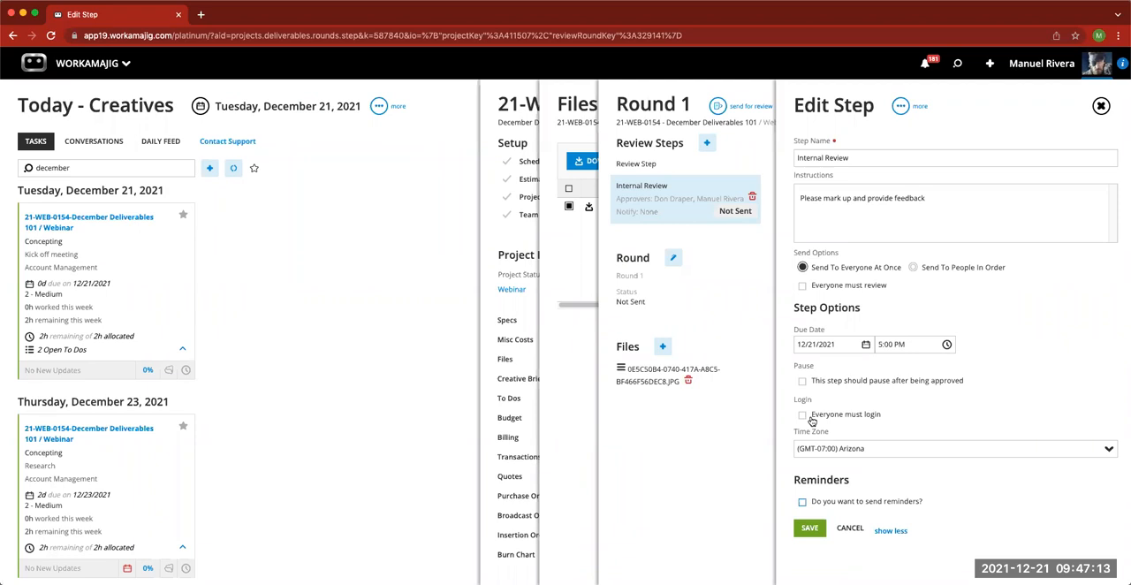
click(850, 529)
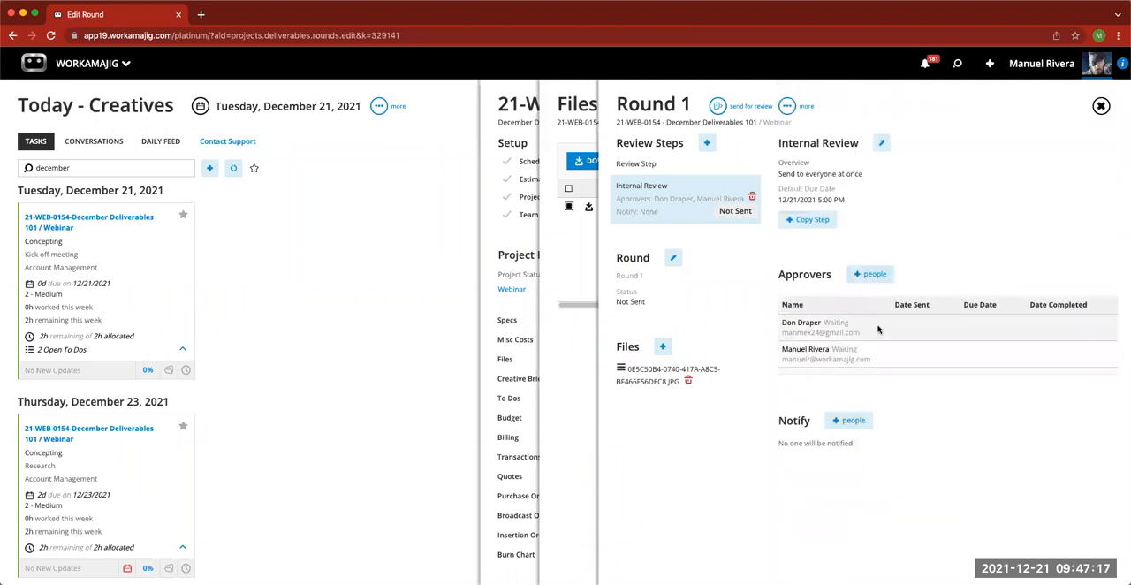
- Delete the first approver from the Internal Review step and open the remaining approver's details
click(884, 330)
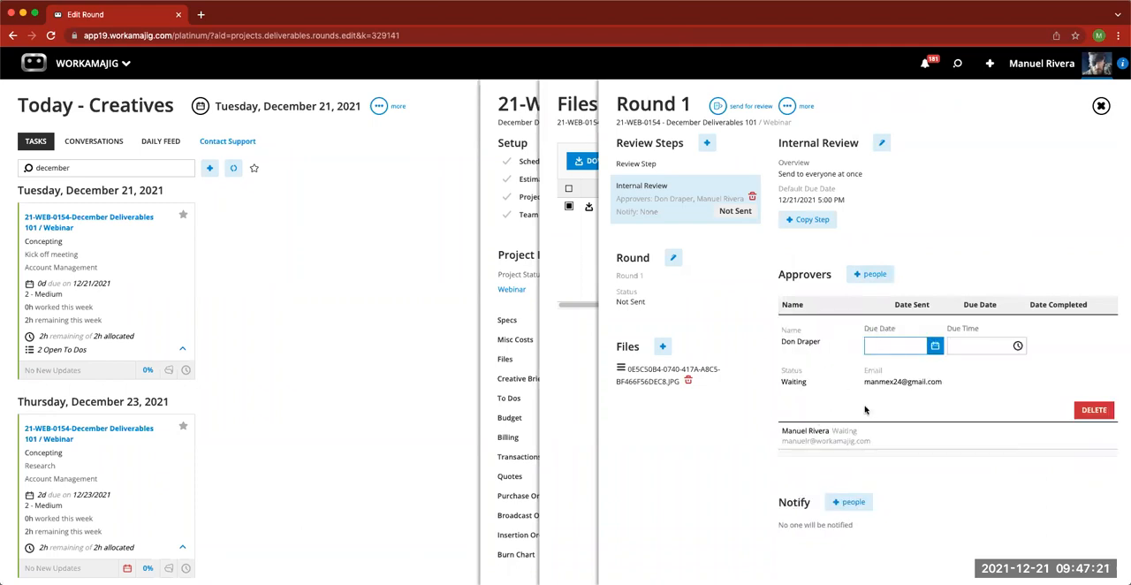
click(1093, 411)
click(1031, 65)
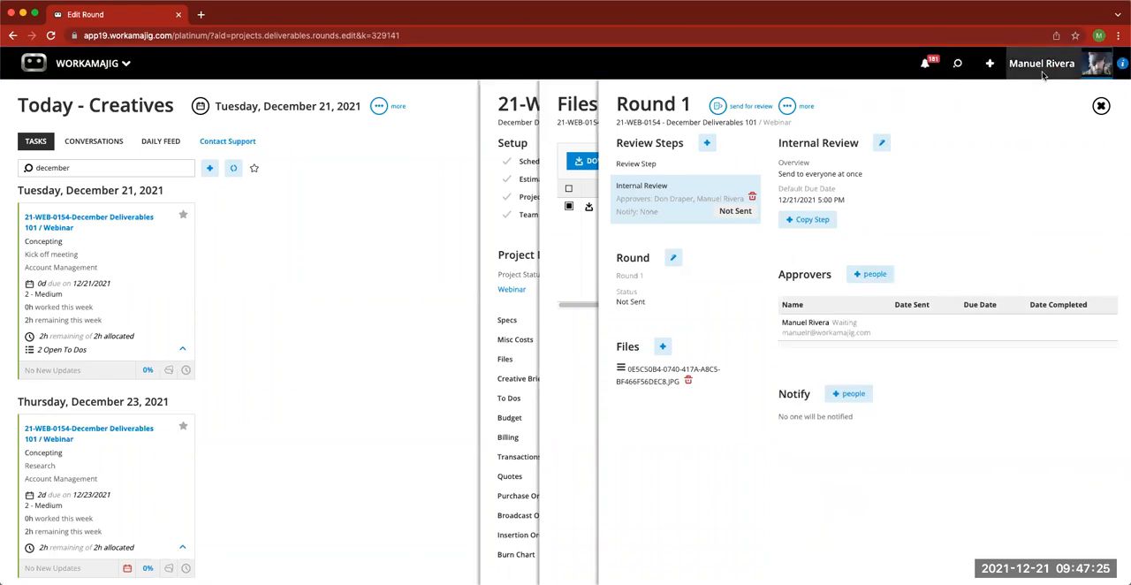
click(844, 331)
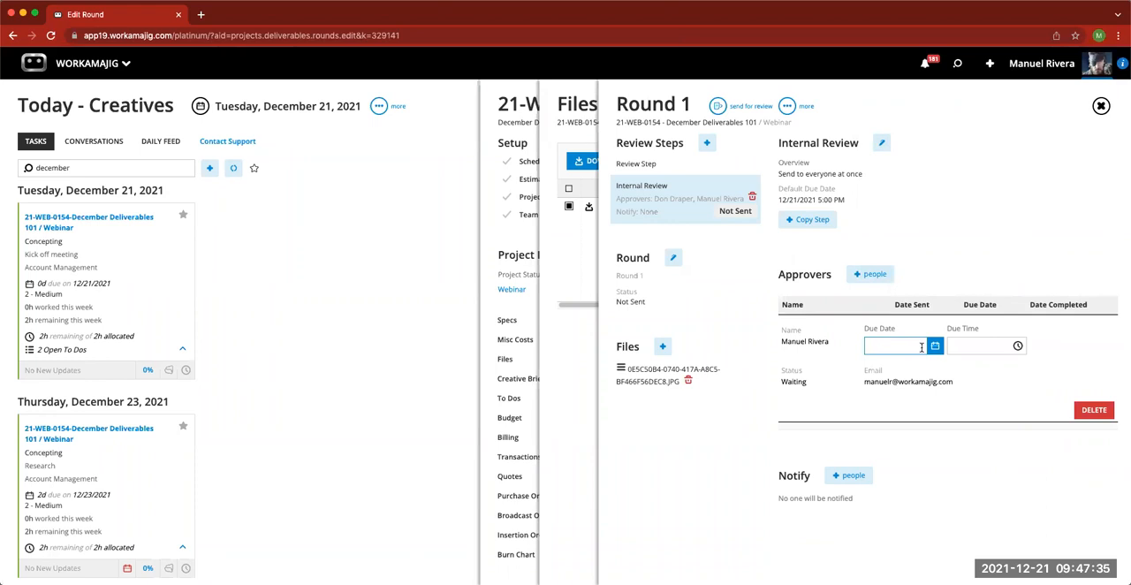
- Collapse the approver's details, send Round 1 for review, and open the round's comment and markup view
click(998, 243)
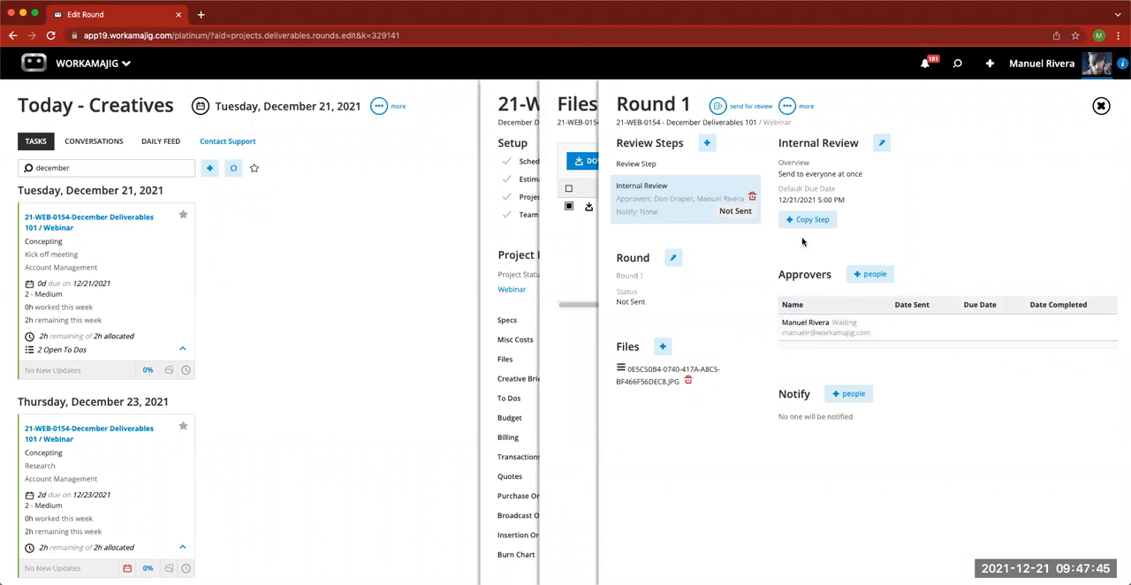
click(718, 109)
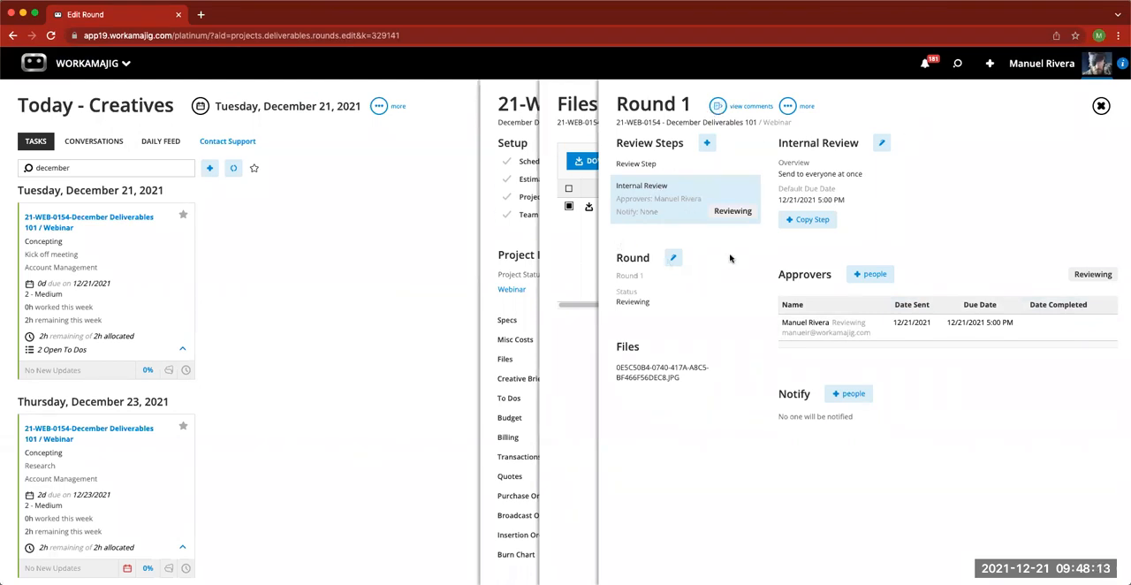
click(718, 107)
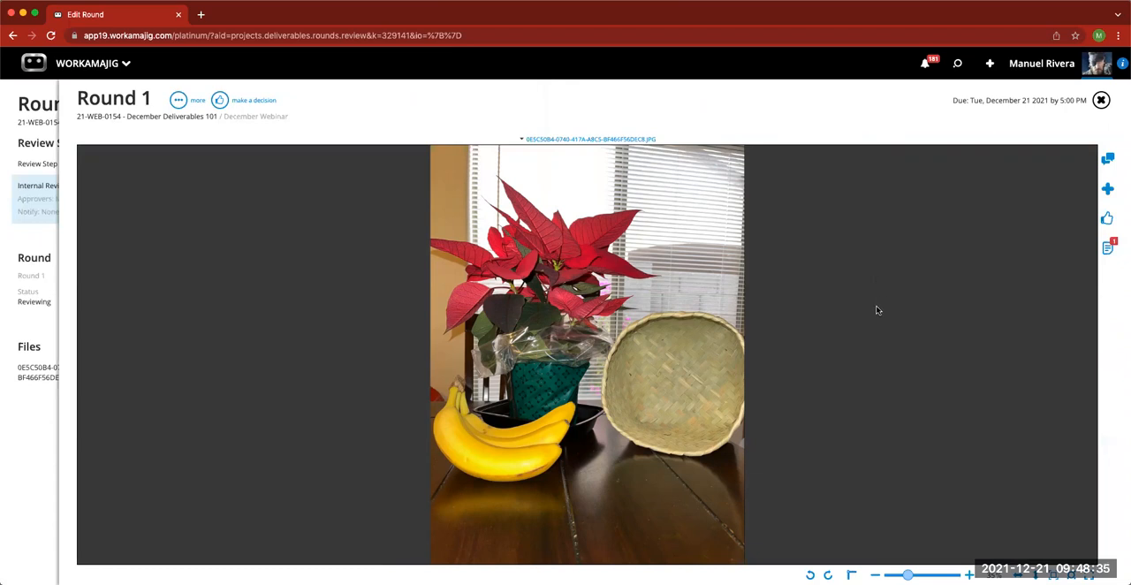
- Examine the review image by rotating it both ways, zooming in and out, viewing it enlarged, and fitting the whole image again
click(810, 575)
click(828, 575)
click(969, 574)
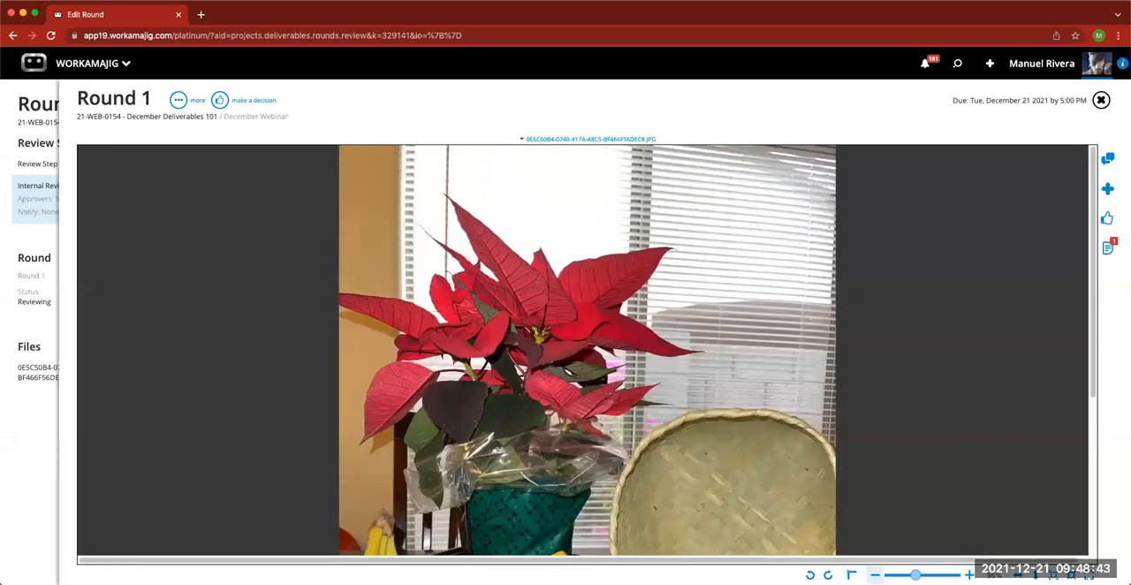
click(875, 575)
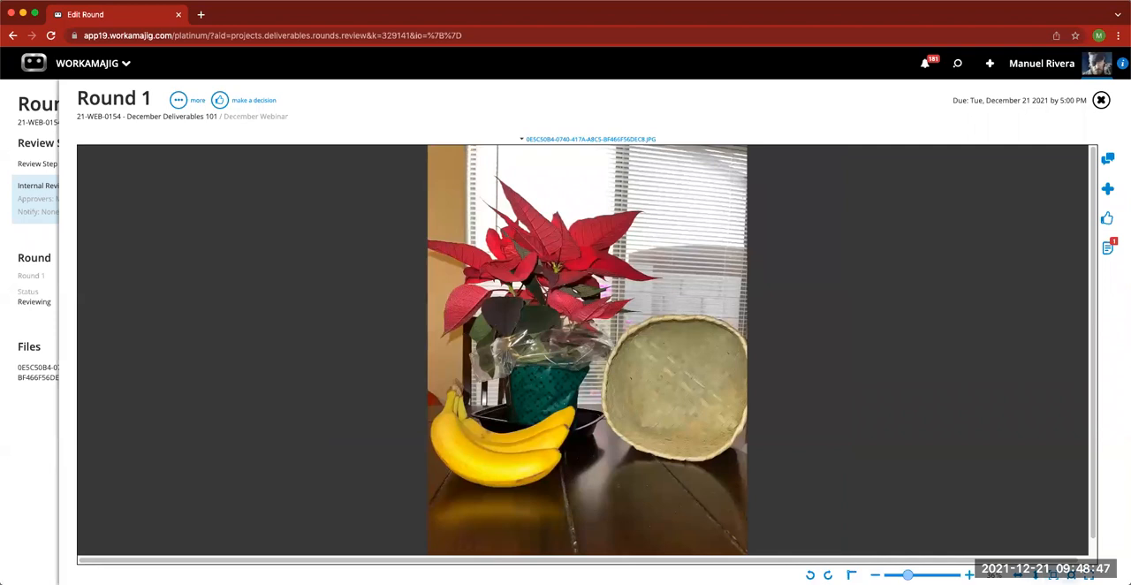
click(1071, 575)
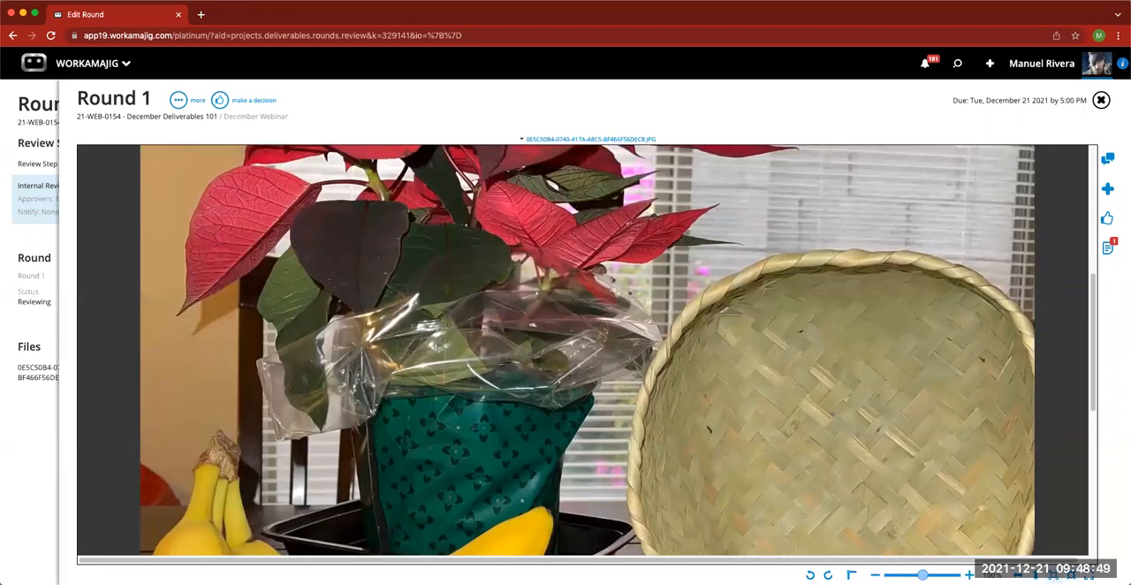
click(1054, 575)
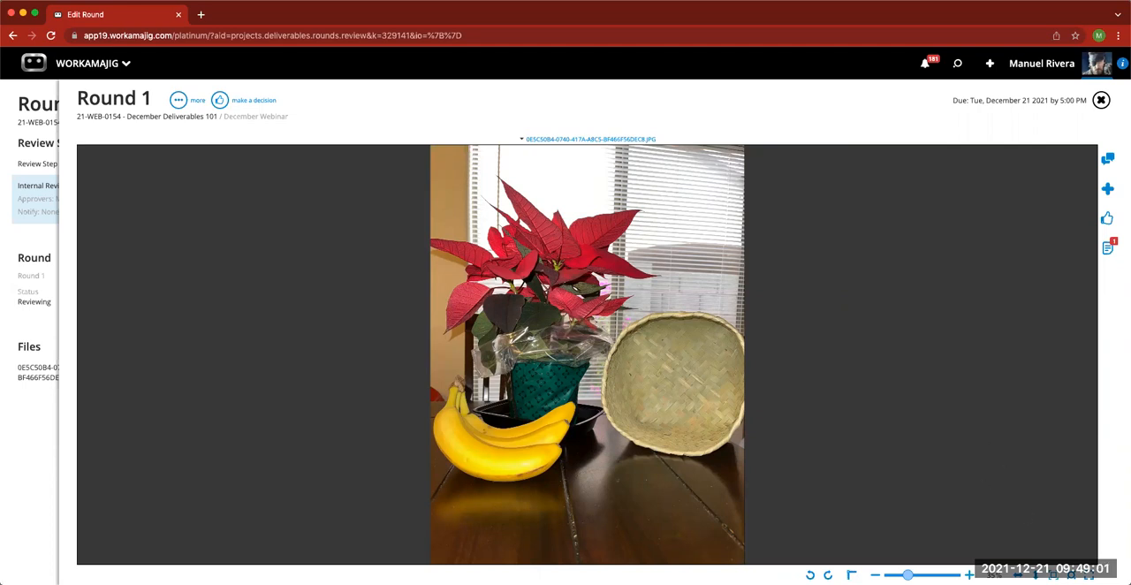
- View the round's comments list in each of its four arrangements, return to the by-person arrangement, and hide the list
click(1108, 161)
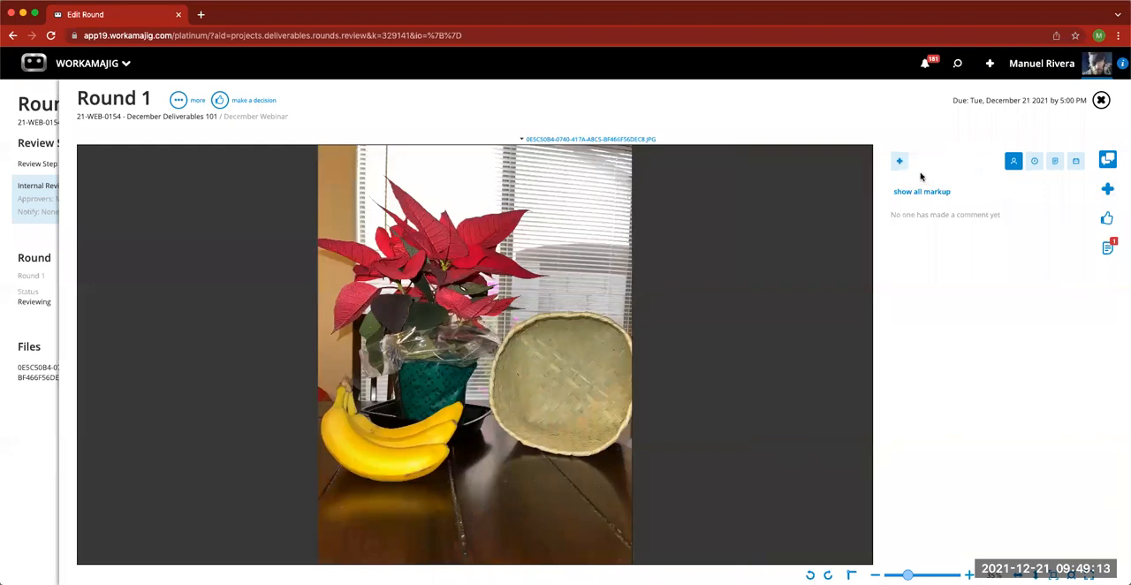
click(1034, 161)
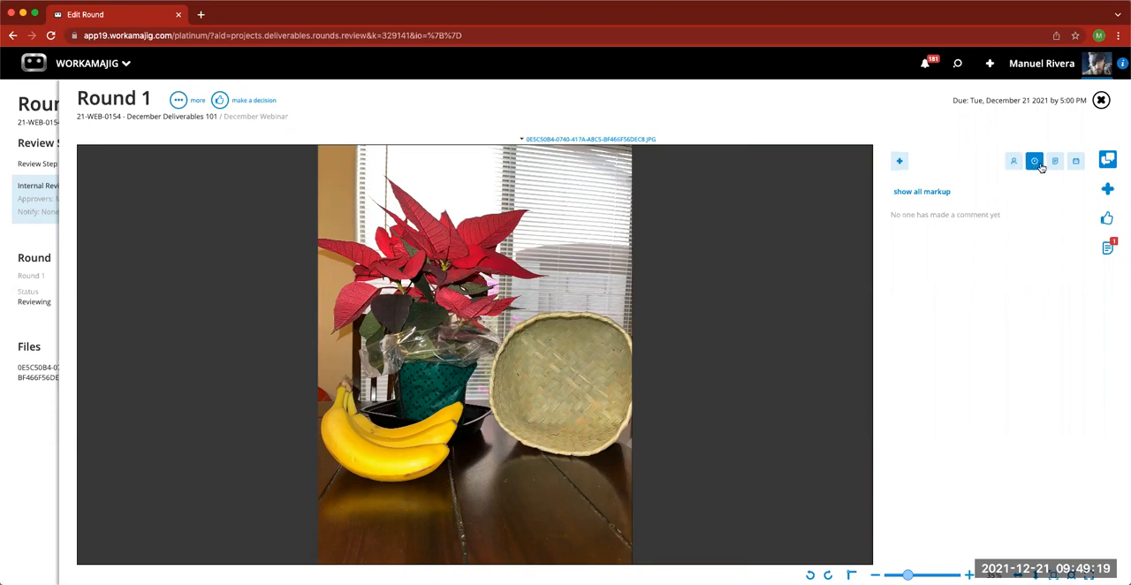
click(1054, 163)
click(1076, 163)
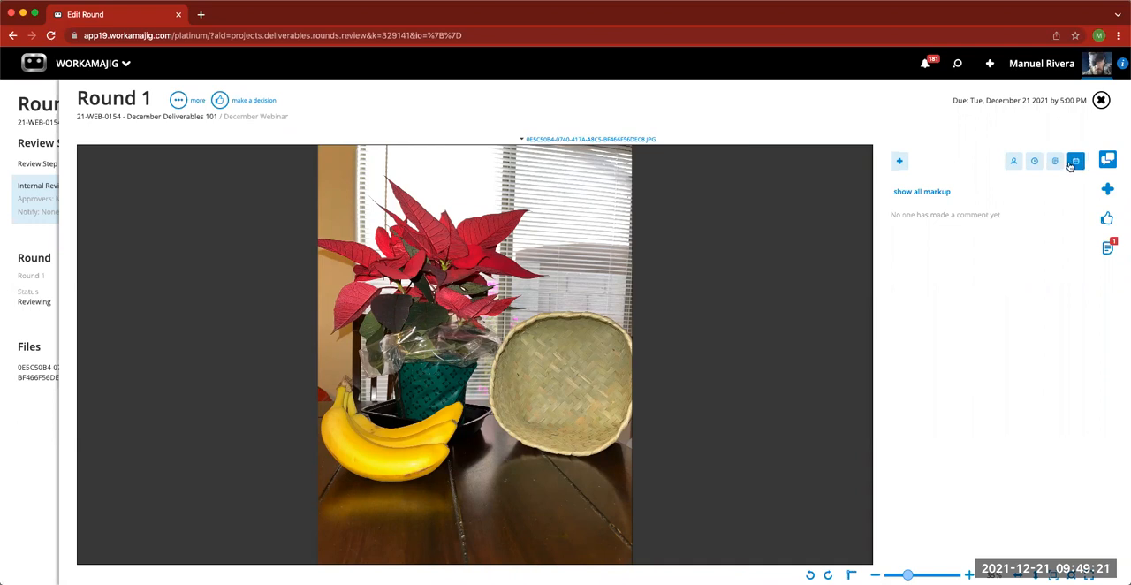
click(1015, 163)
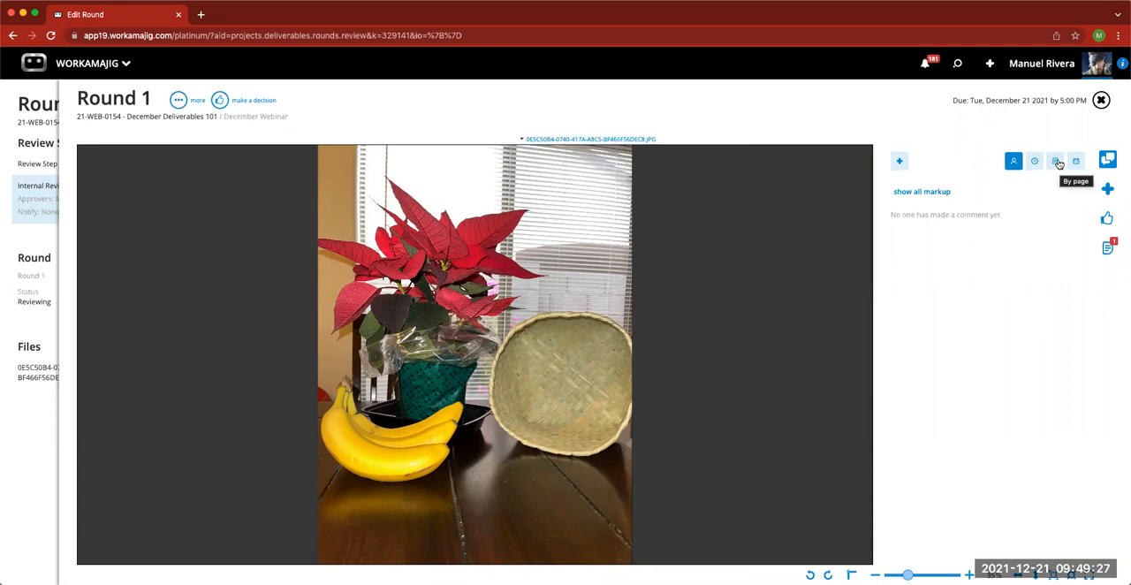
click(1108, 161)
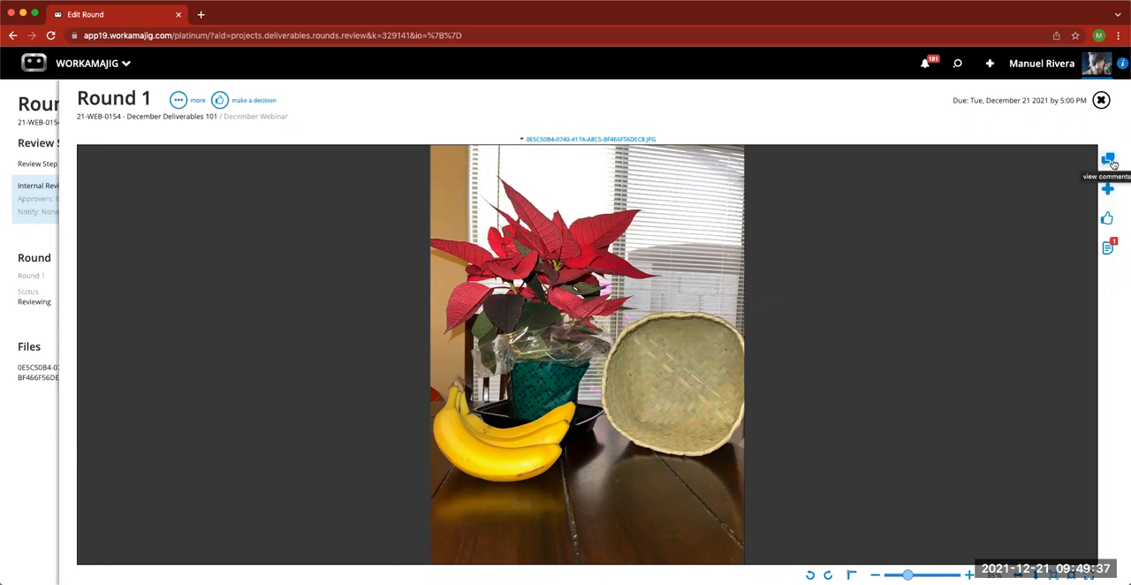
- Examine the round's decision options and its file thumbnails, without making a decision
click(1107, 220)
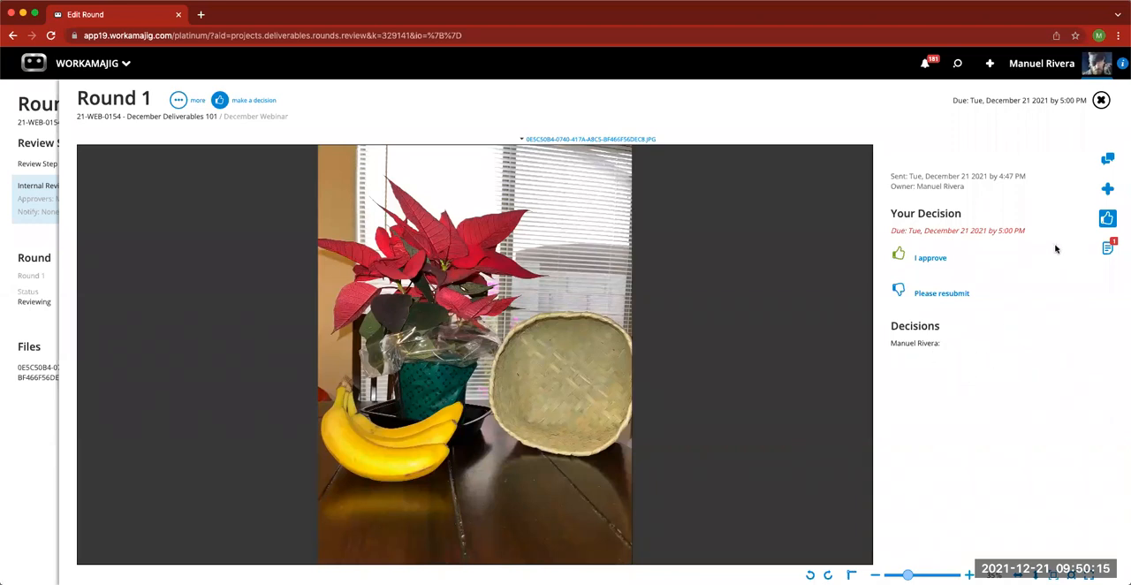
click(1107, 221)
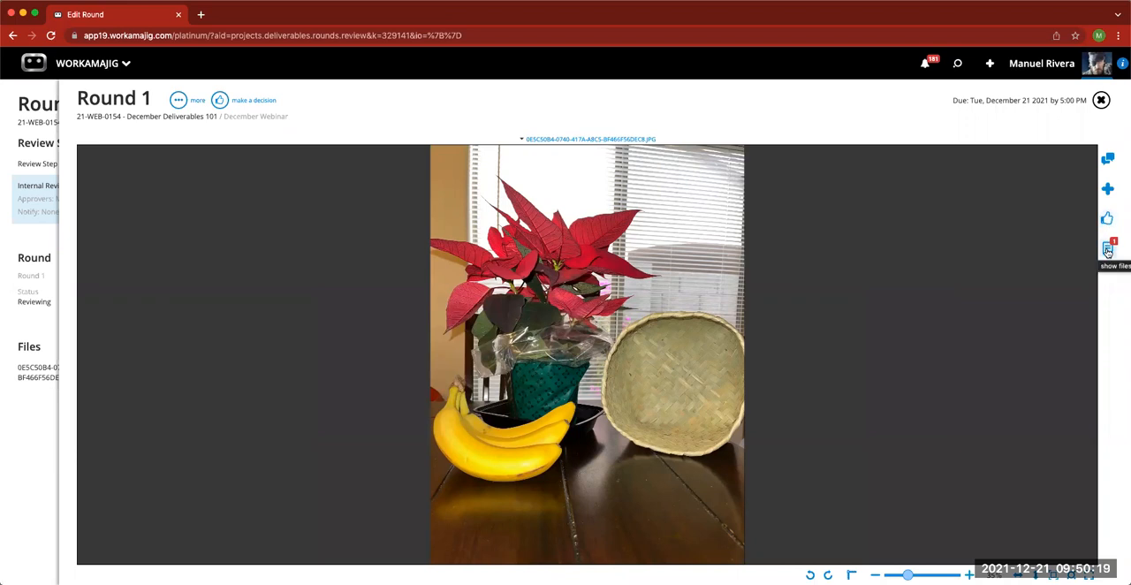
click(1107, 250)
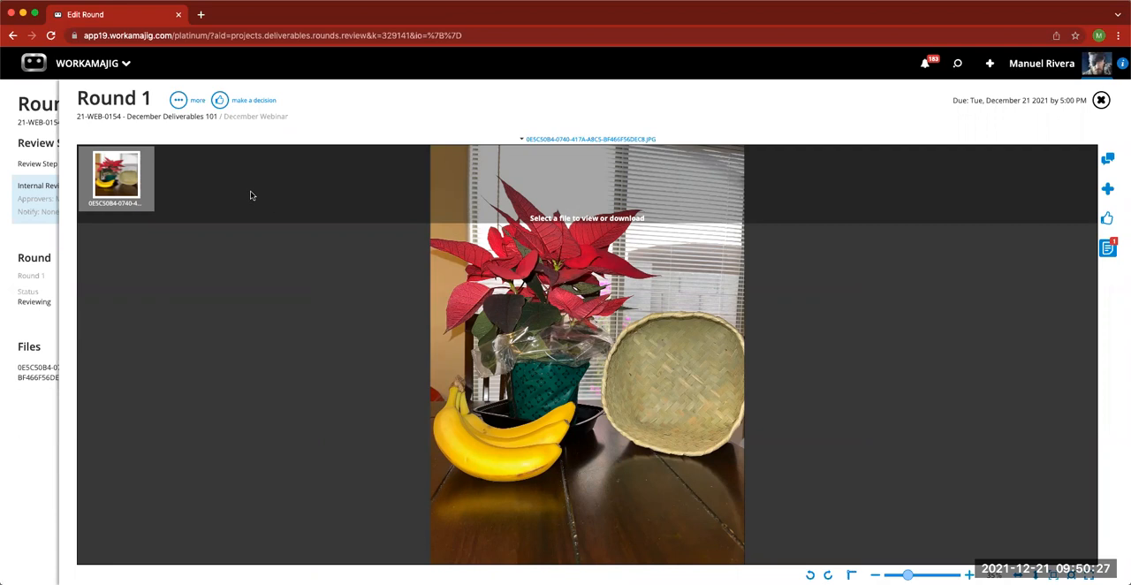
mouse_move(129, 170)
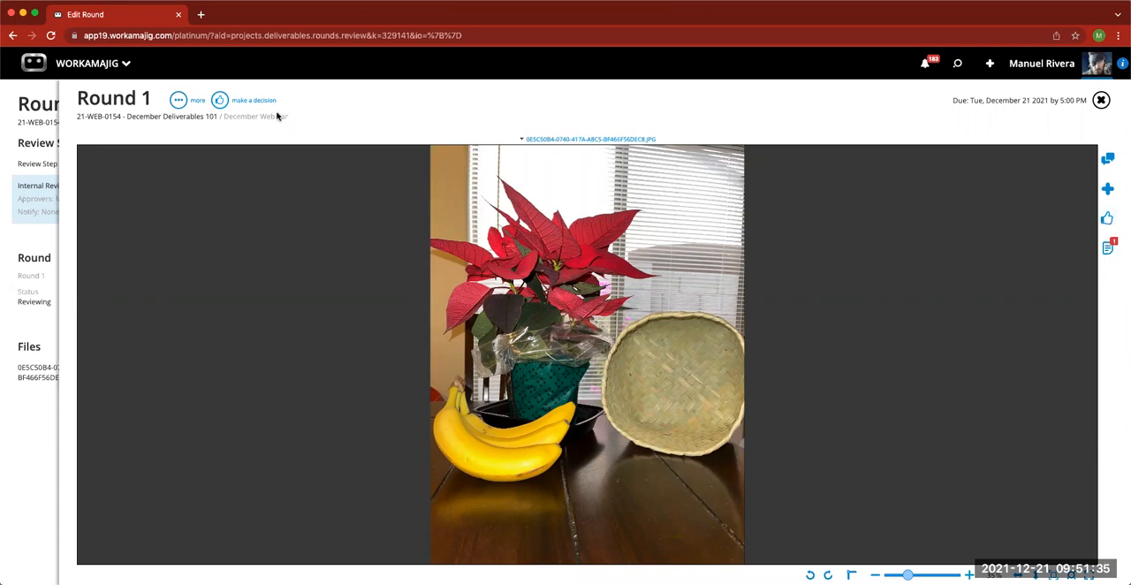
click(220, 101)
click(221, 101)
- View the project dashboard from the round, return to the review, and look over the round's additional options
click(177, 103)
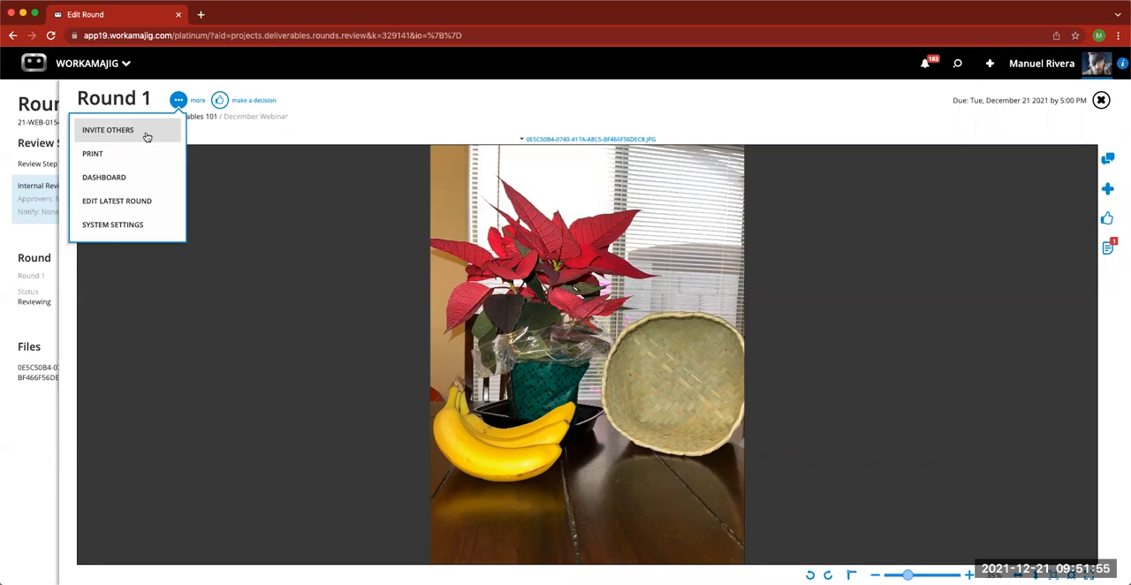
click(130, 181)
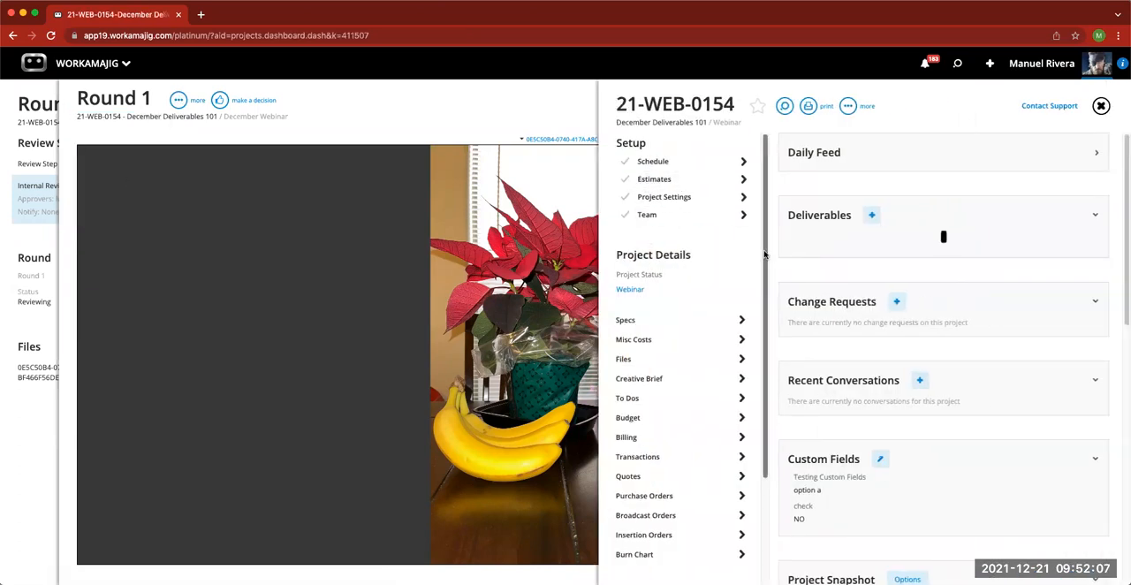
click(1100, 106)
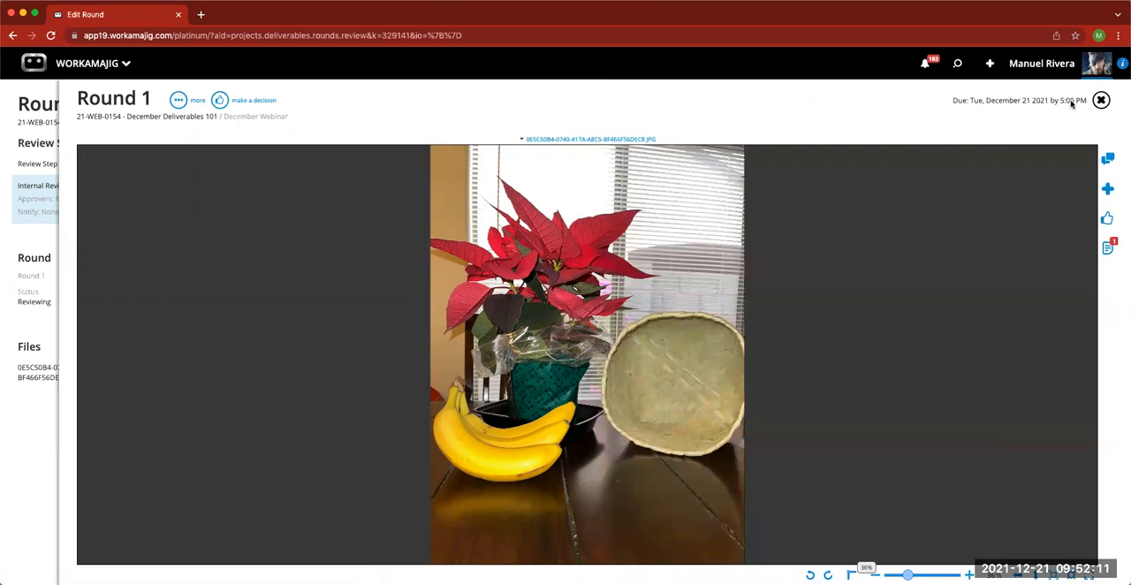
click(180, 103)
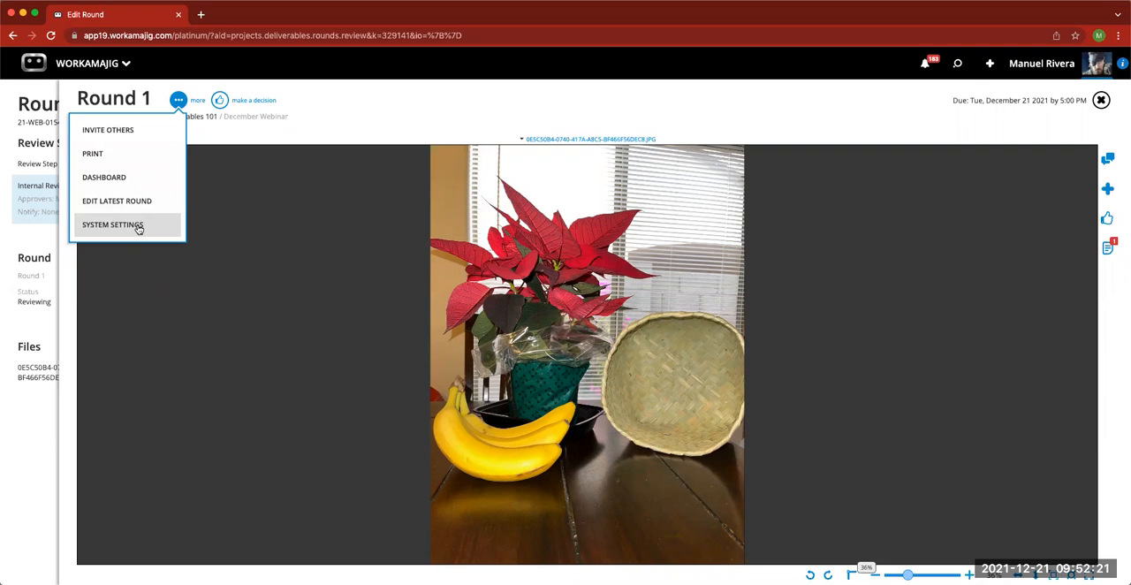
click(369, 105)
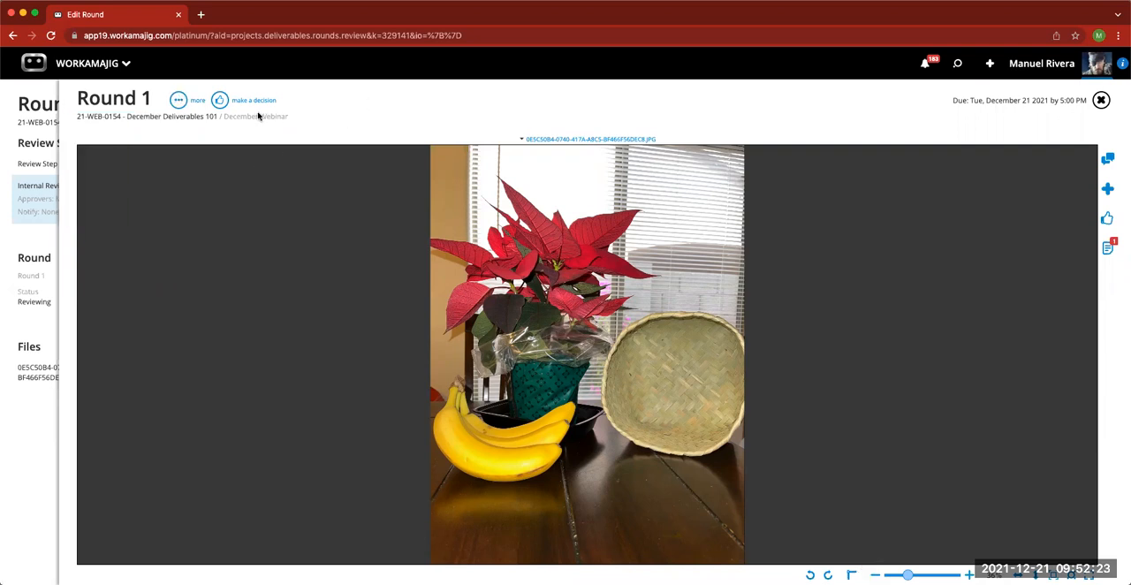
- Add the comment "Make changes 1" with an arrow from the blinds to above the poinsettia and a rectangular outline around the basket
click(1108, 190)
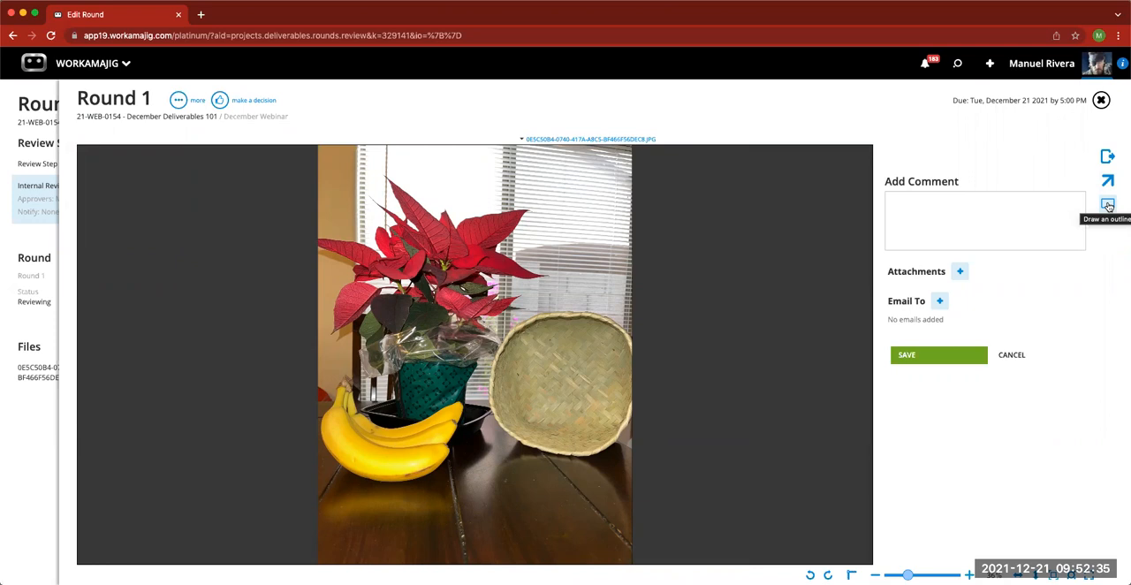
click(1107, 181)
drag(575, 206, 463, 194)
click(1107, 203)
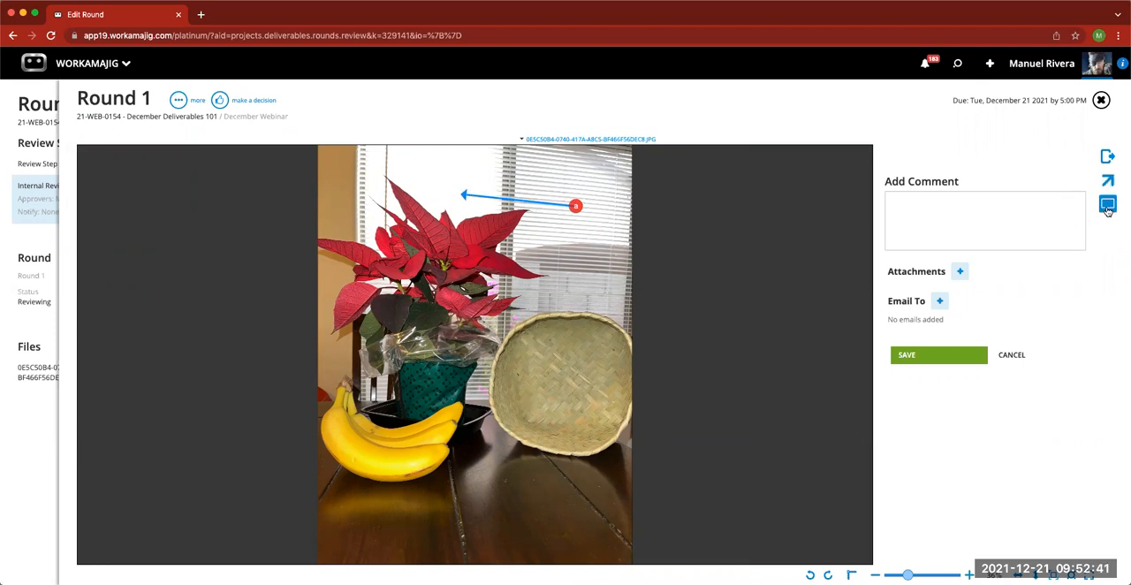
mouse_move(488, 320)
mouse_down()
mouse_move(613, 409)
mouse_move(625, 456)
mouse_up()
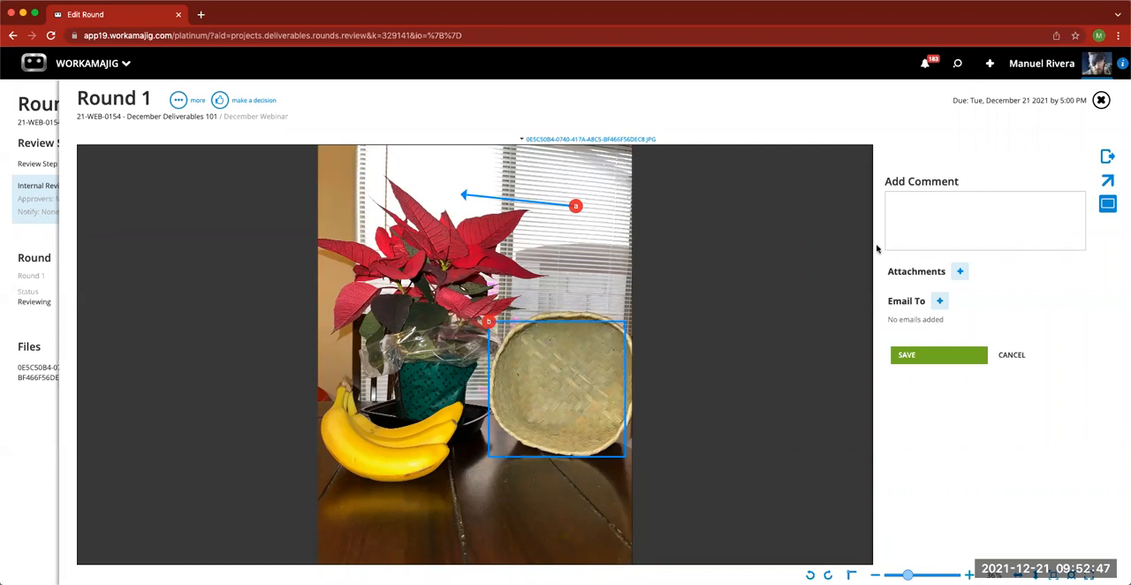
click(903, 208)
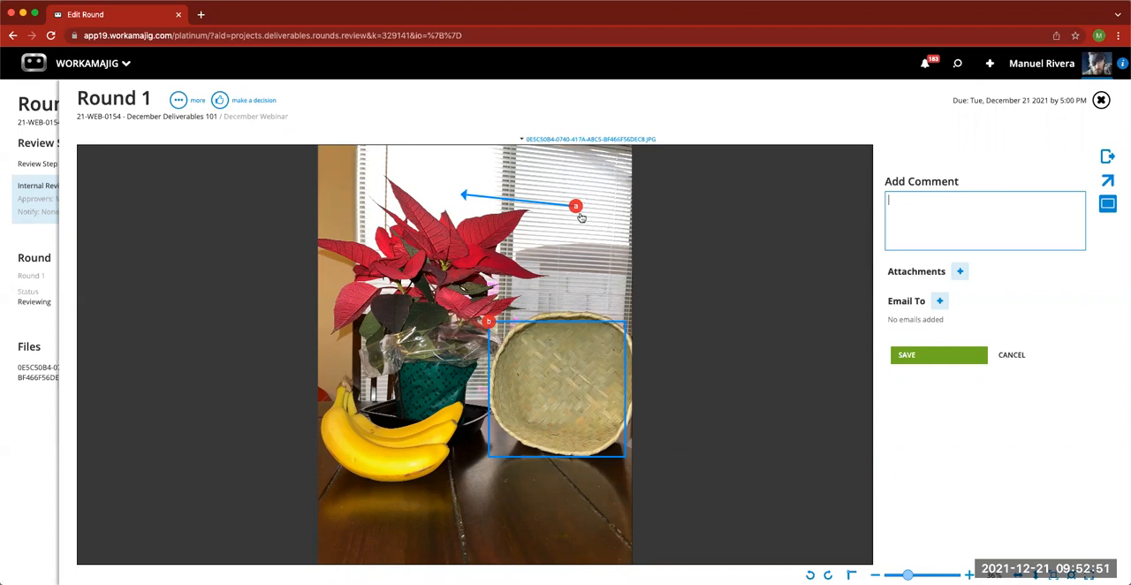
text(Make changes 1)
click(930, 357)
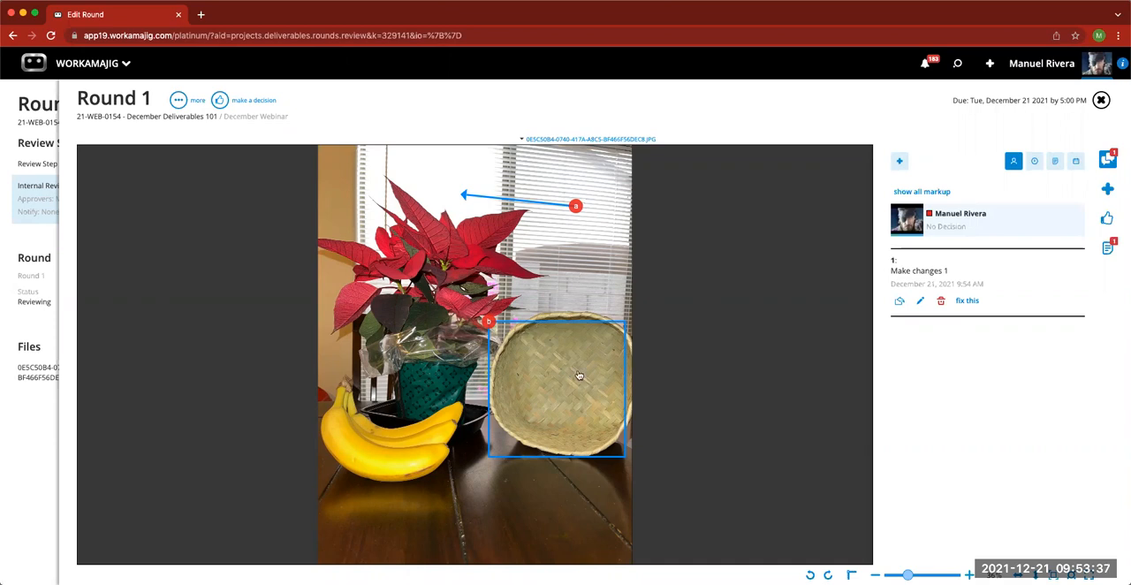
- Add the comment "make changes 2" with a rectangular outline around the bananas and an arrow across the table below them
click(1107, 191)
click(1108, 204)
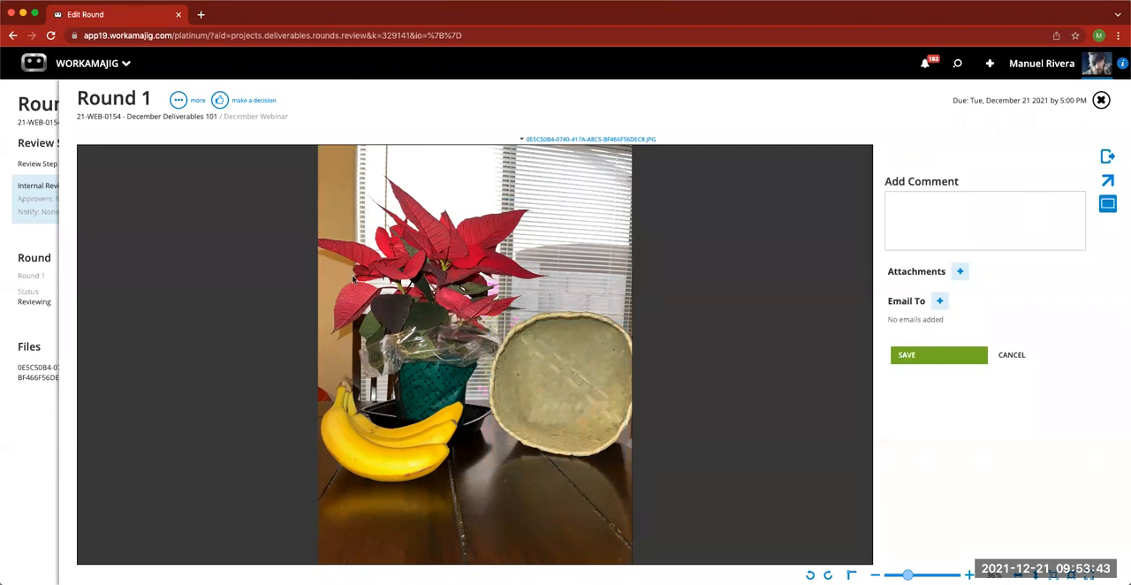
drag(329, 378, 463, 482)
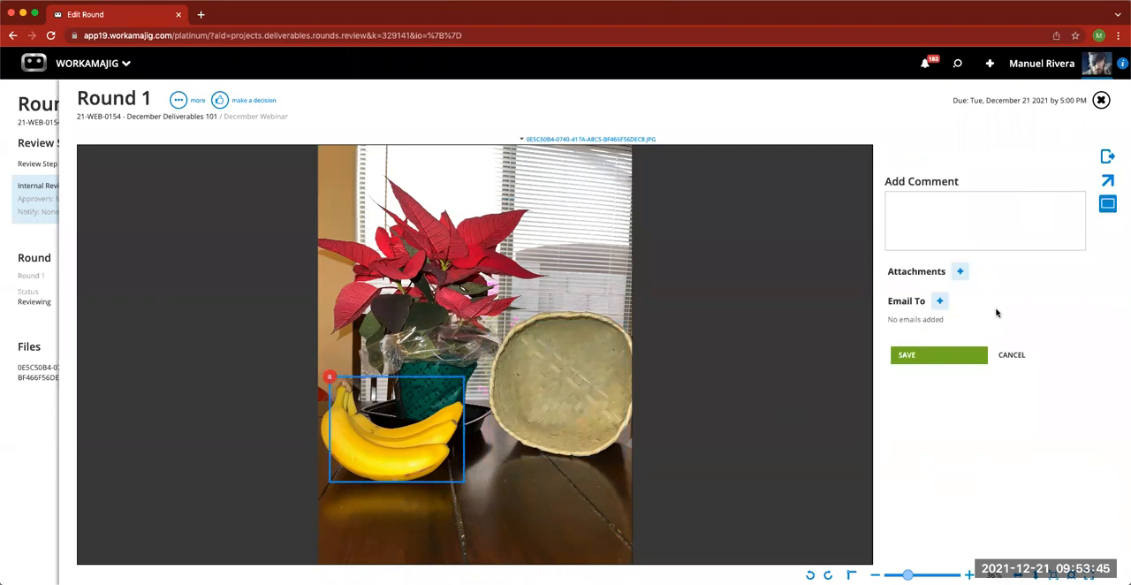
click(1107, 180)
drag(435, 503, 548, 496)
click(909, 218)
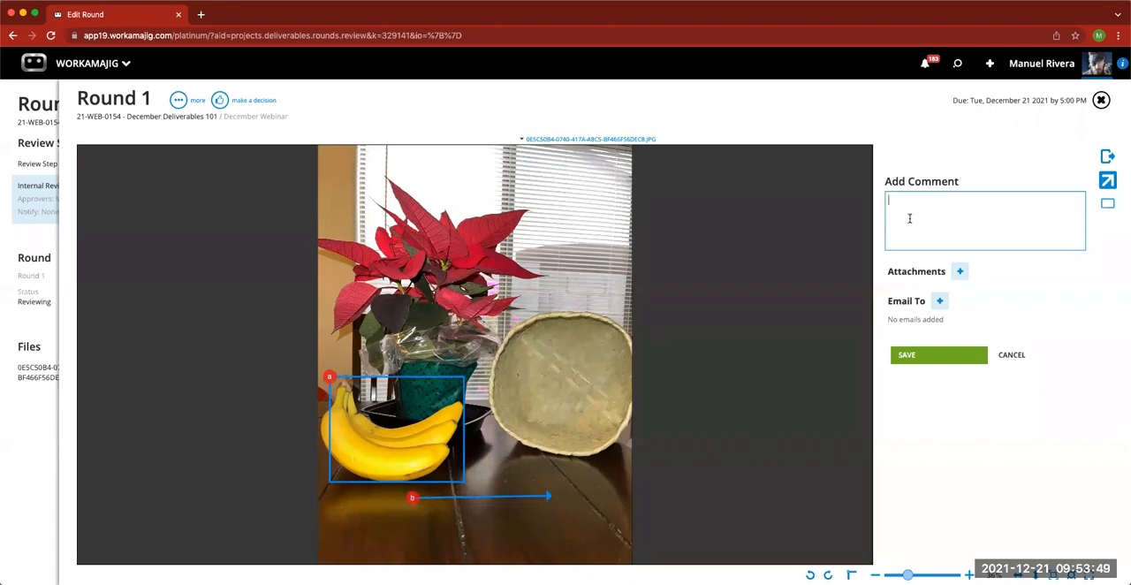
text(make changes 2)
click(921, 358)
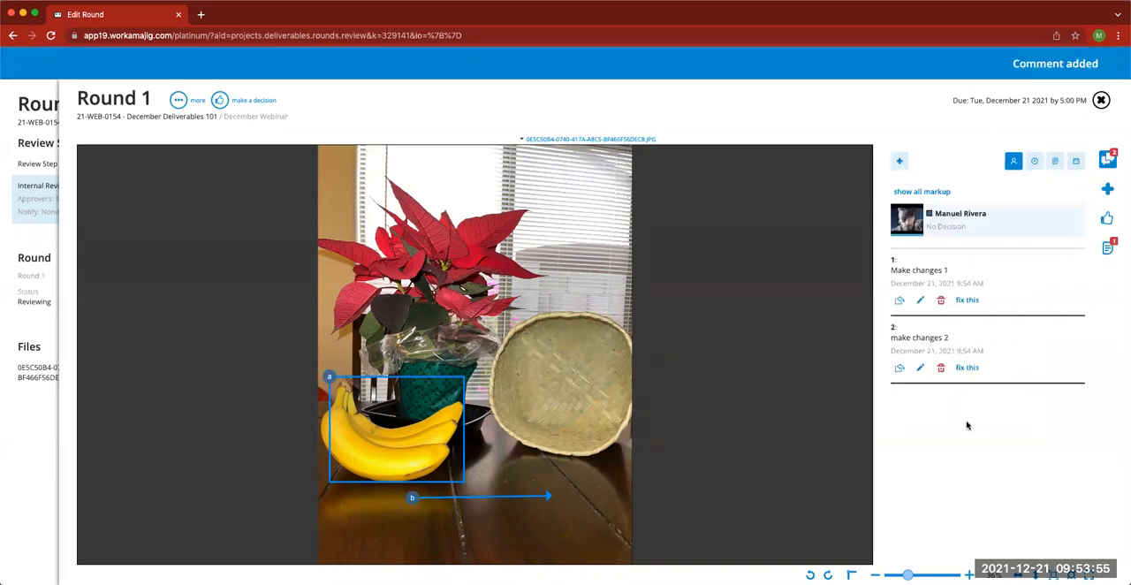
- Review the markup of both comments together and individually, reopen the comments list, and show and hide all markup again
click(935, 194)
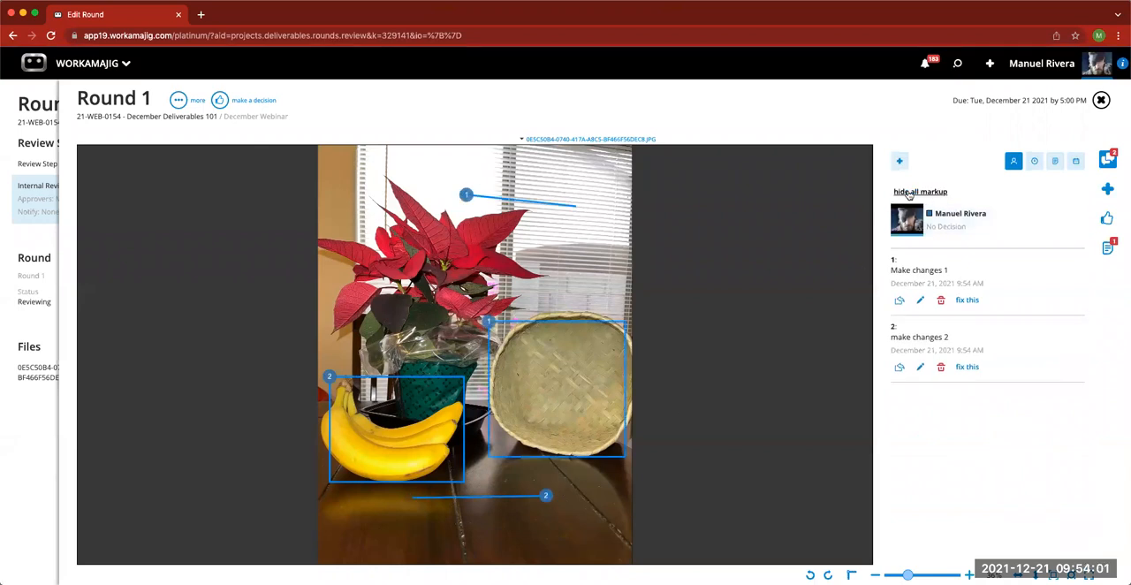
click(922, 192)
click(950, 271)
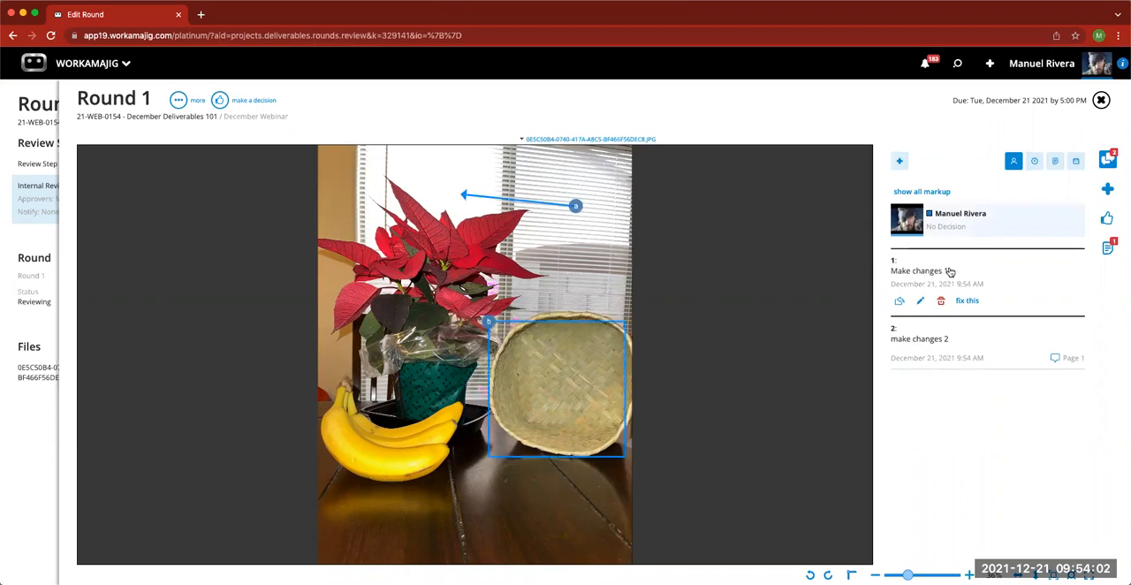
click(940, 342)
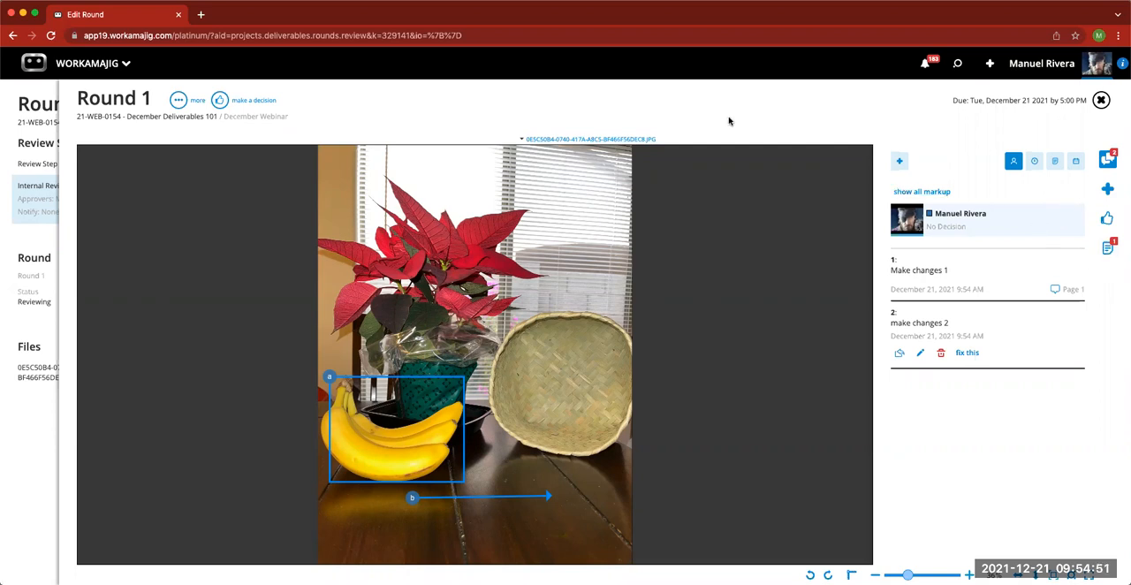
click(1107, 161)
click(1107, 161)
click(932, 193)
click(933, 193)
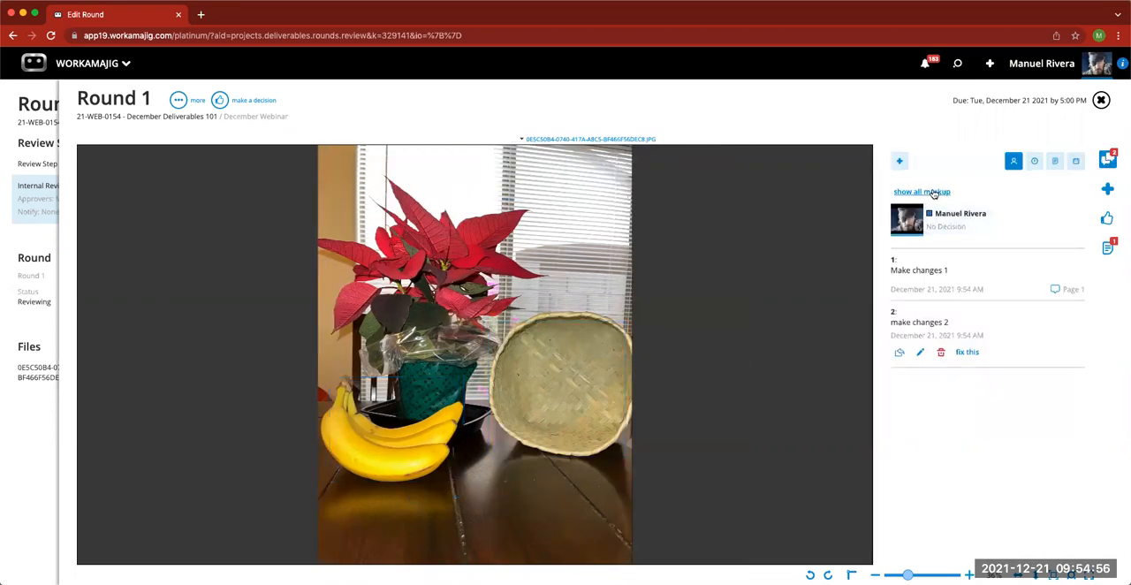
- Enable "Use Advanced Tools" and "Show Approved with Changes as a decision" in the company default review settings, leaving users' display options
click(1108, 160)
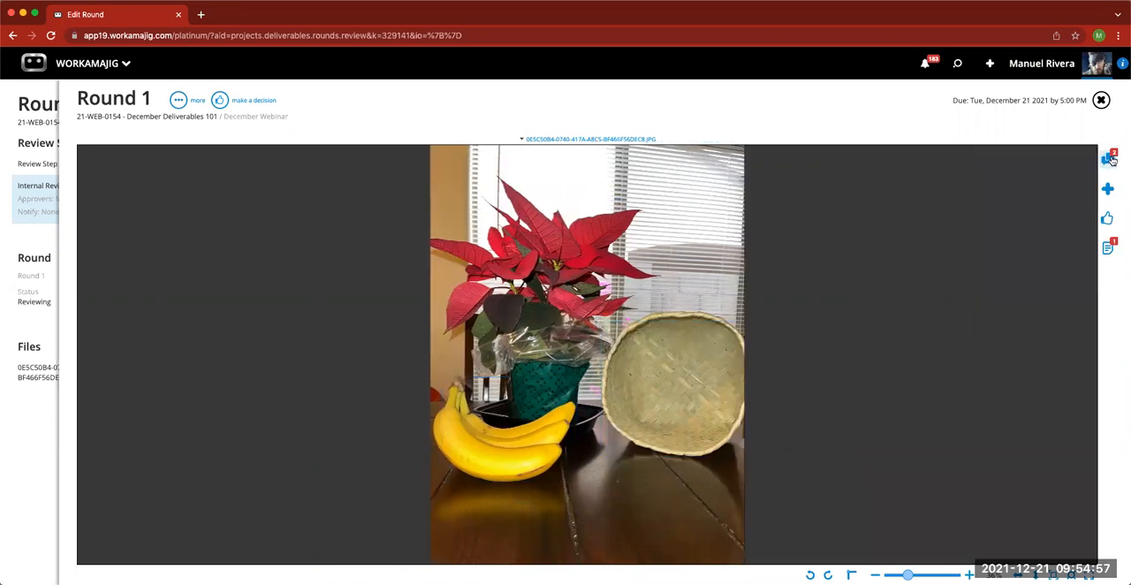
click(177, 103)
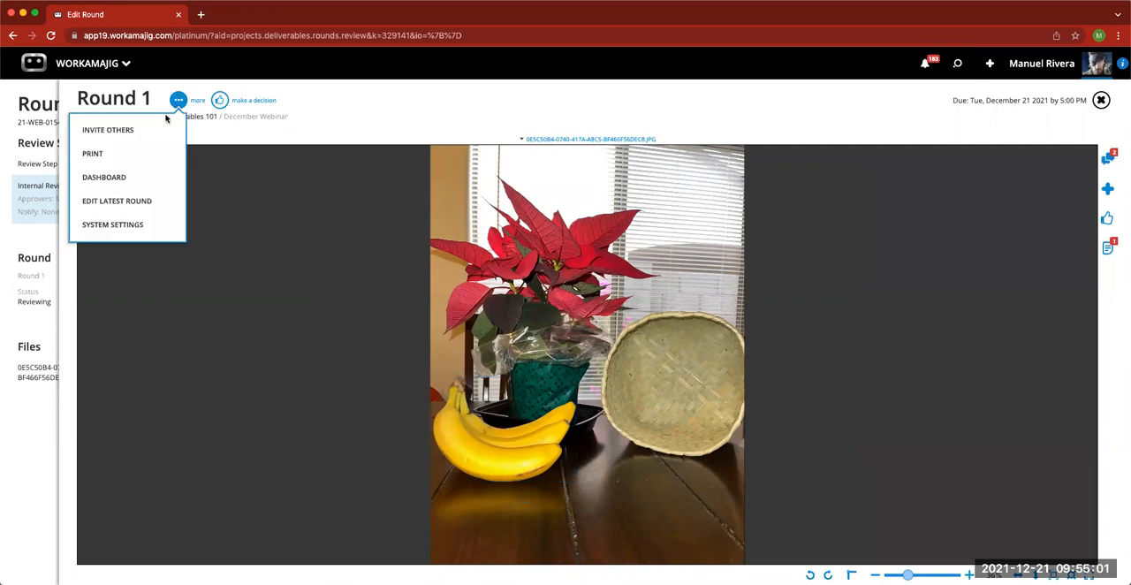
click(142, 230)
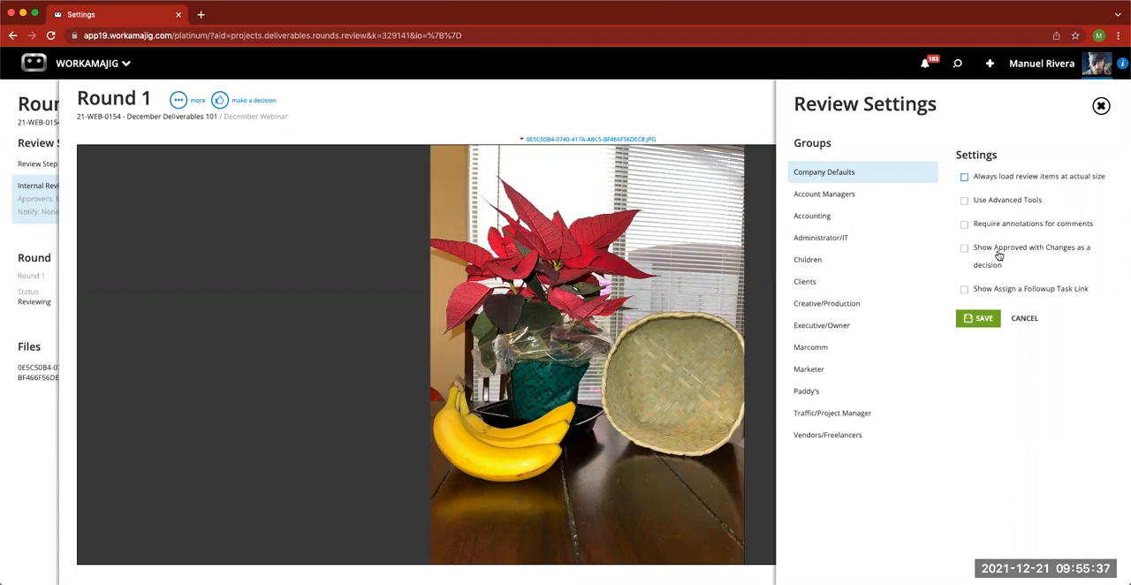
click(964, 247)
click(964, 200)
click(980, 319)
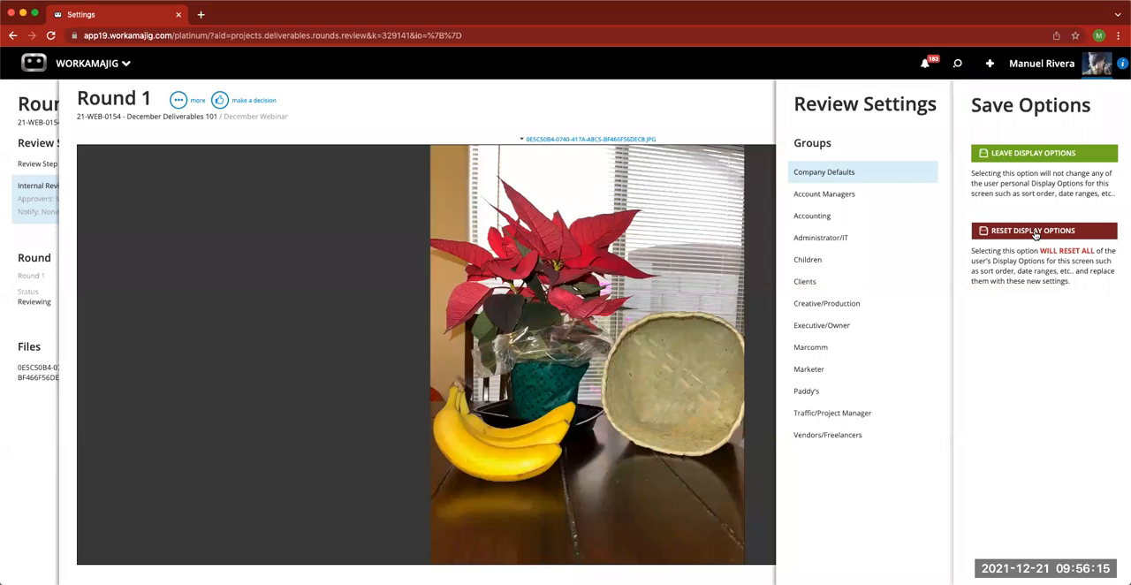
click(1037, 157)
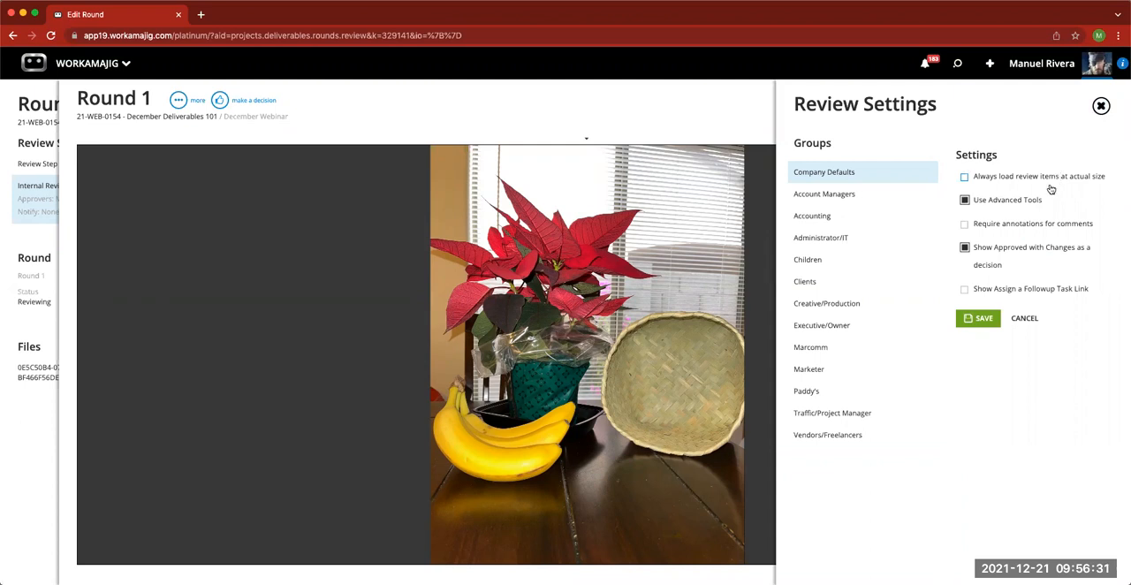
click(1101, 105)
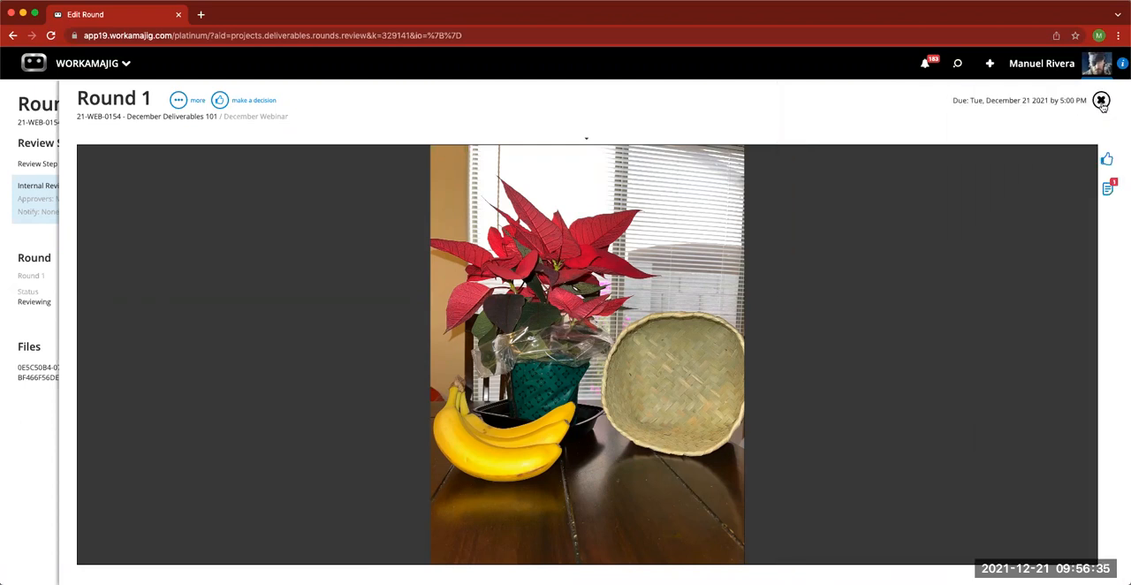
- Reopen the Round 1 review and start a new comment with a filled rectangle over the bananas
click(1100, 102)
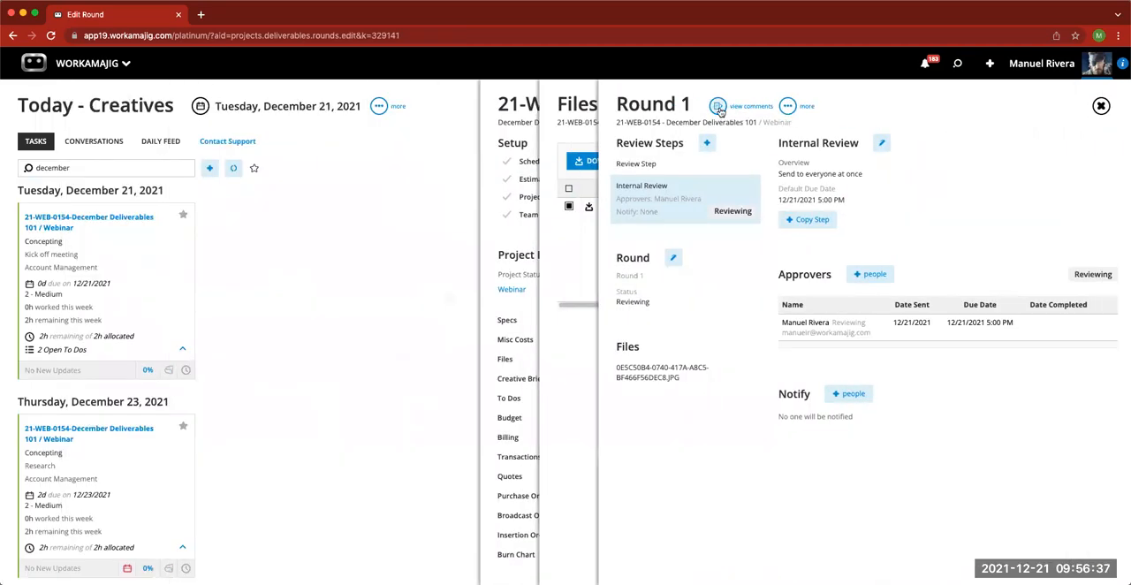
click(718, 107)
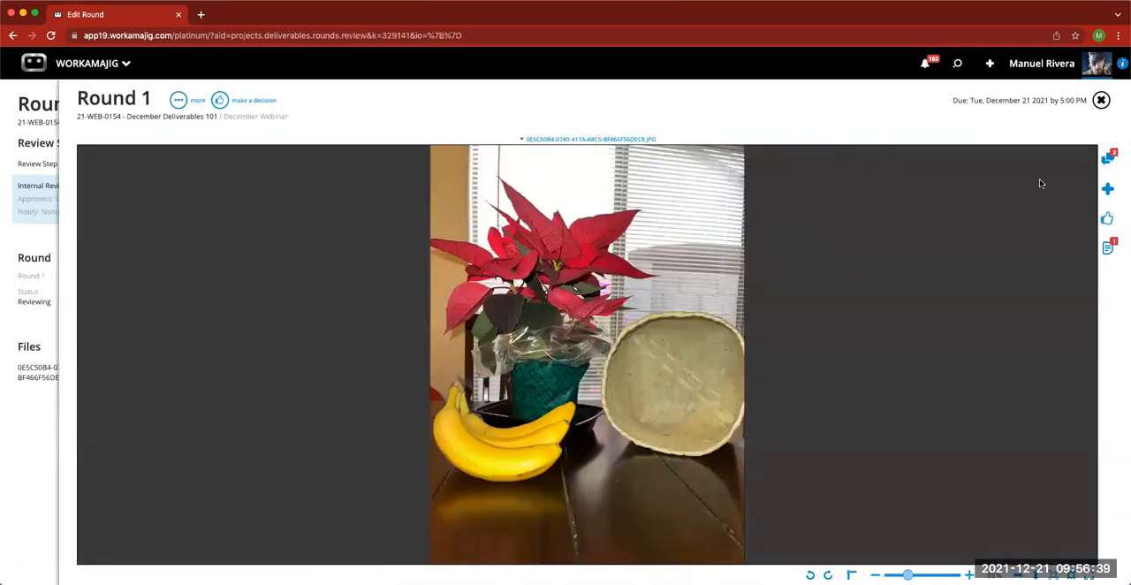
click(1106, 190)
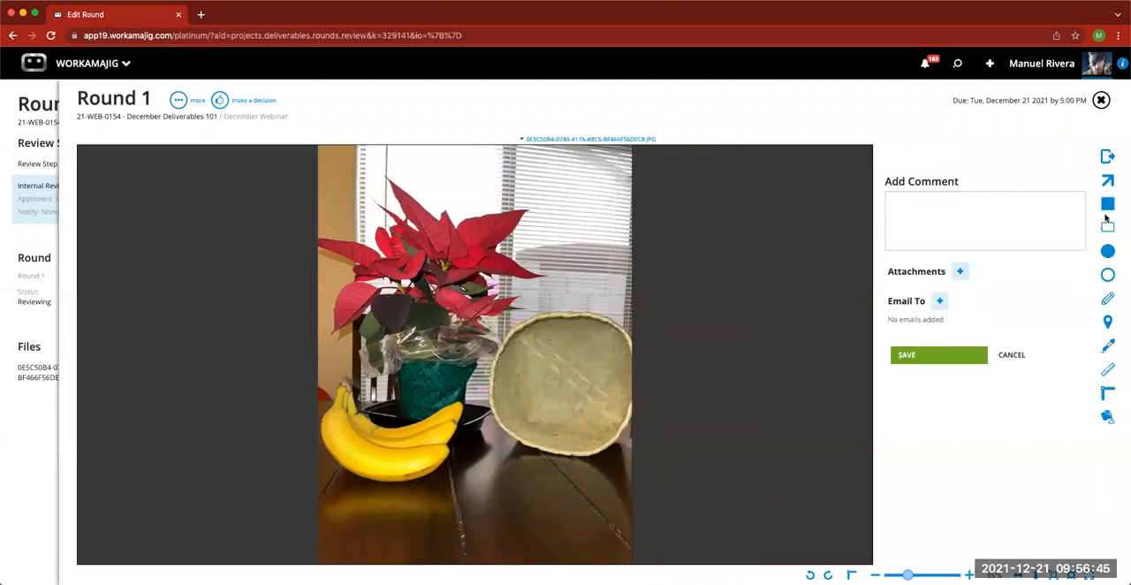
click(1107, 204)
drag(339, 389, 456, 466)
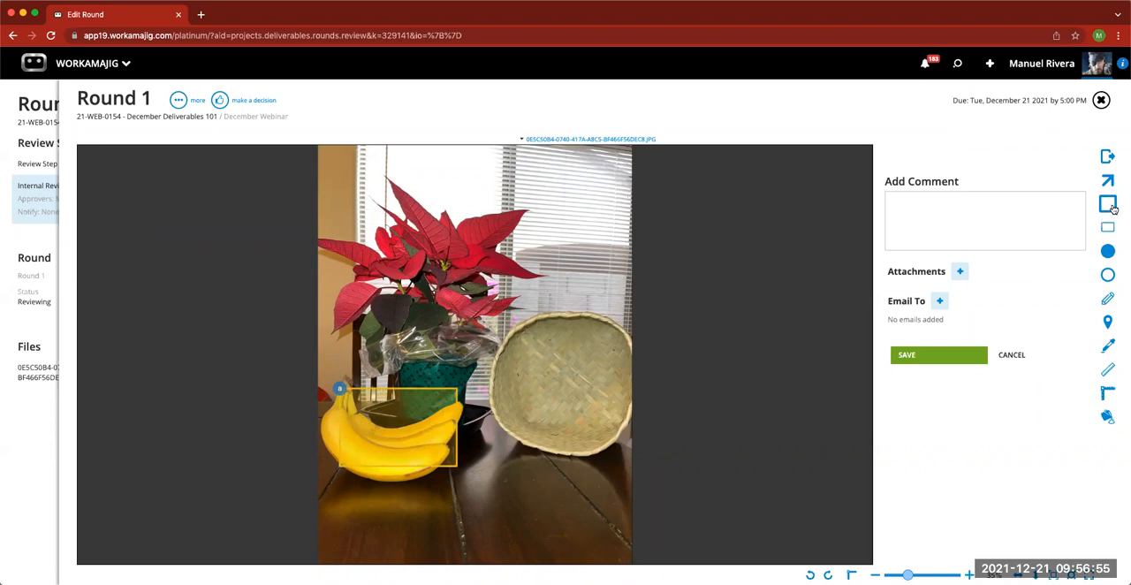
- Draw a freehand outline around the poinsettia's upper leaves and place a pin at the basket's centre
click(1107, 301)
mouse_move(399, 188)
mouse_down()
mouse_move(482, 216)
mouse_move(399, 266)
mouse_move(388, 219)
mouse_move(399, 205)
mouse_up()
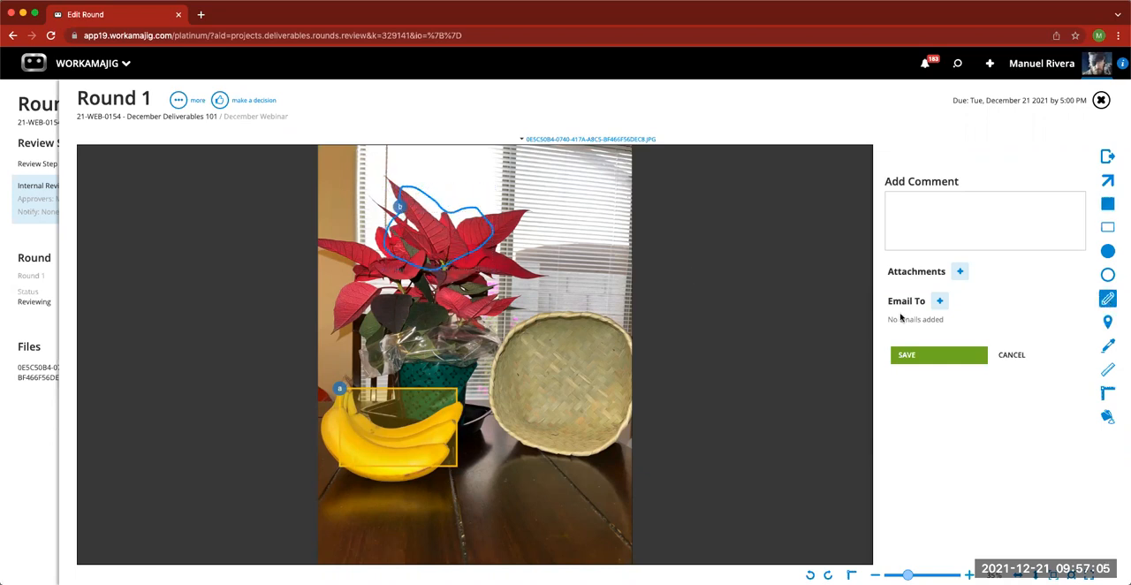
click(1107, 322)
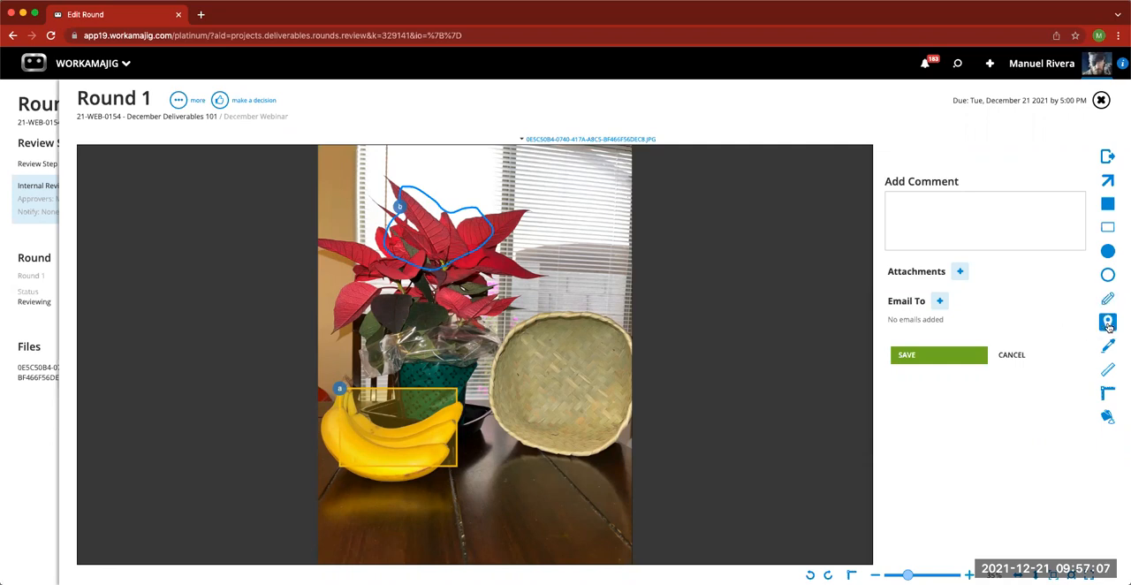
click(574, 384)
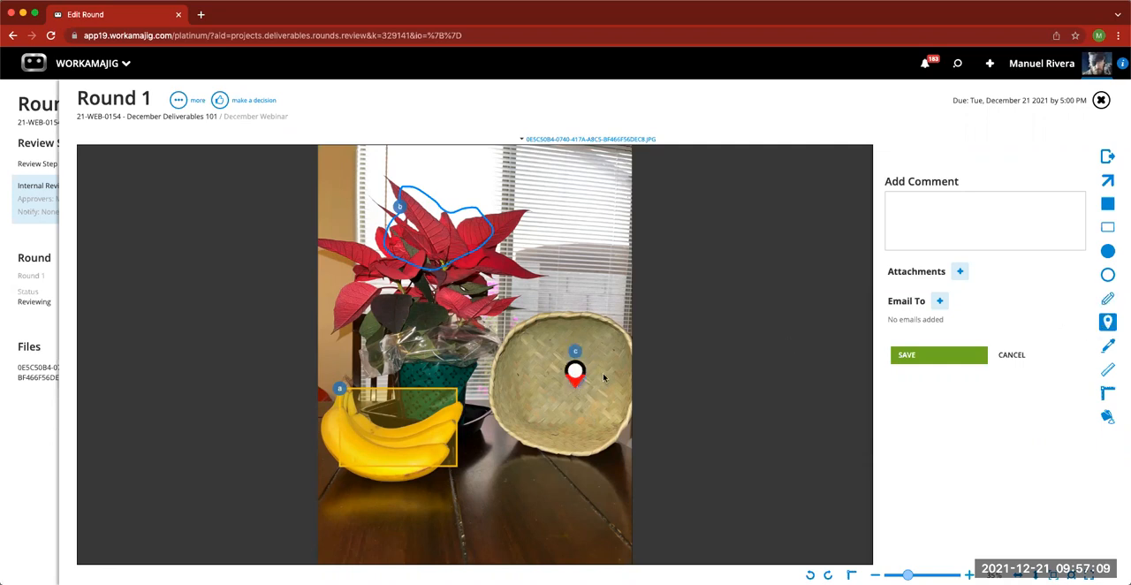
- Add a measurement mark on the table near the bananas and a colour sample below the basket, and save the comment
click(1108, 347)
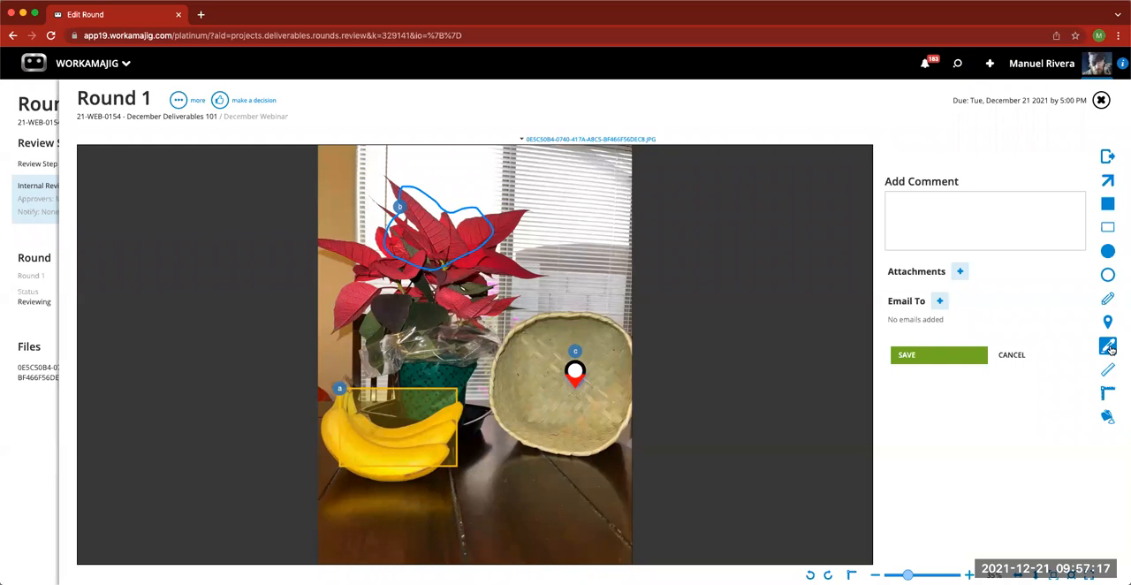
click(1108, 370)
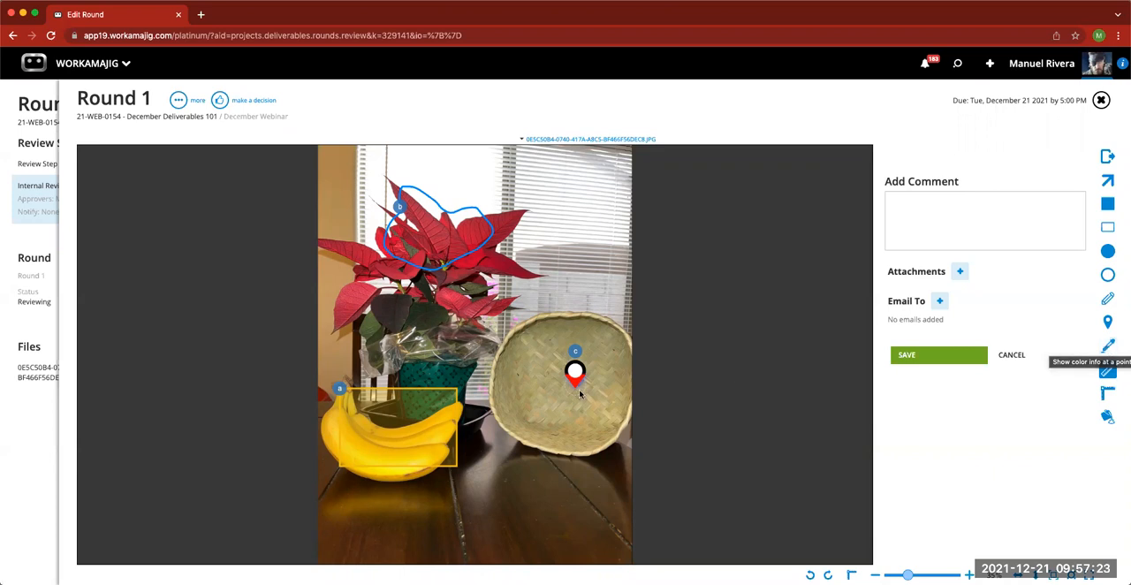
click(499, 485)
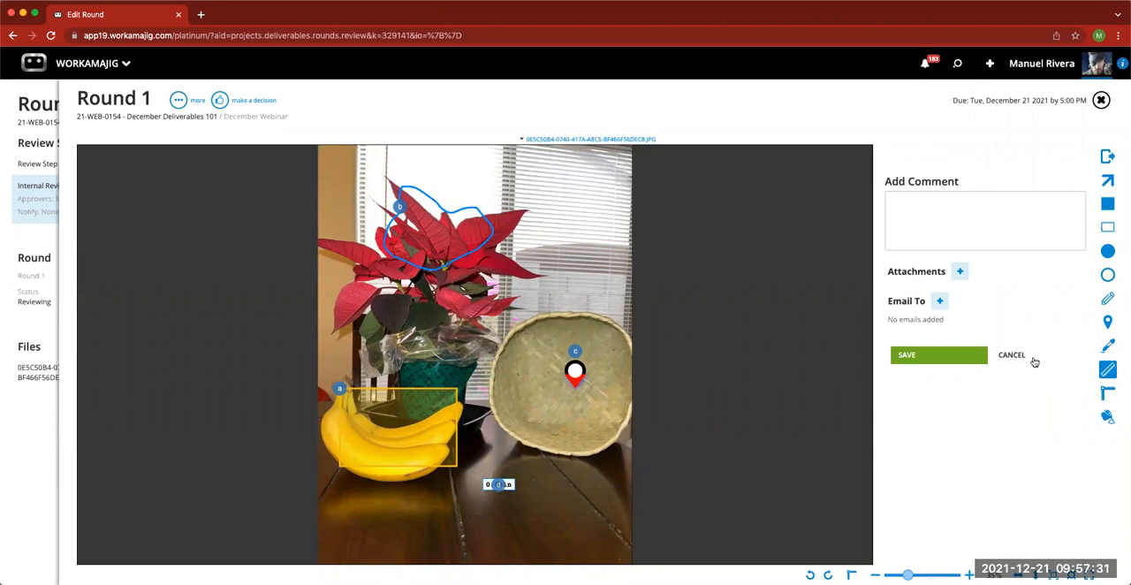
click(1108, 345)
click(563, 481)
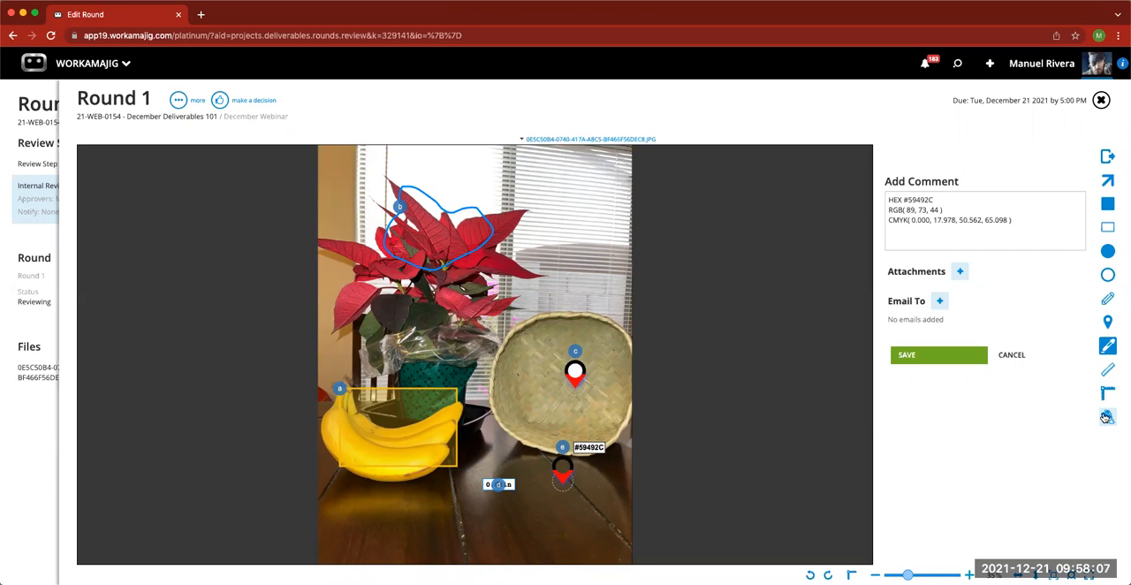
click(950, 356)
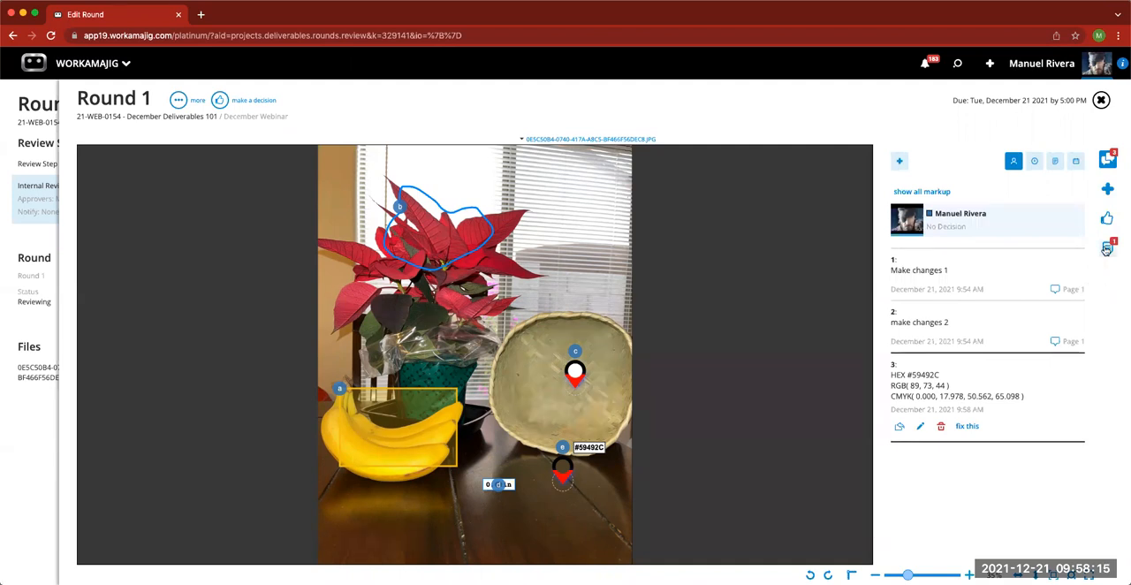
- Submit the decision "Please resubmit" for Round 1 and return to the project dashboard
click(1107, 160)
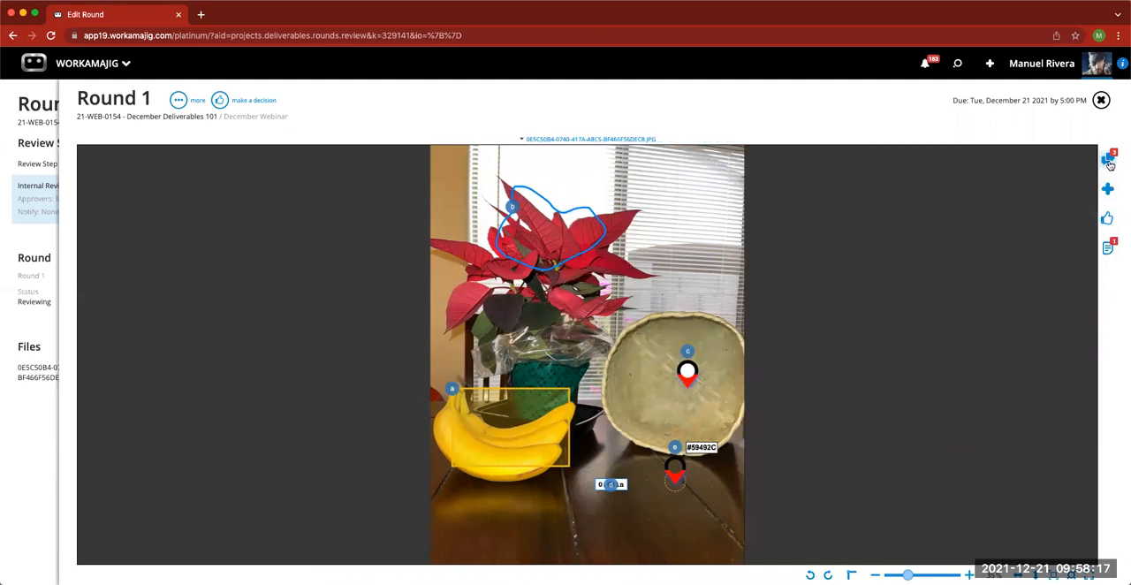
click(1107, 219)
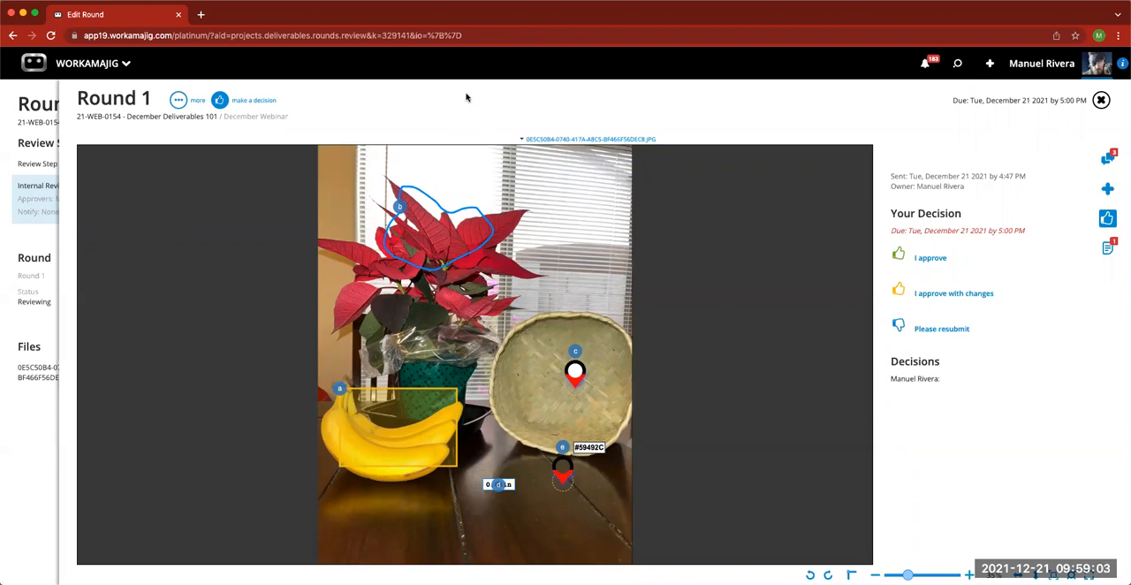
click(1107, 221)
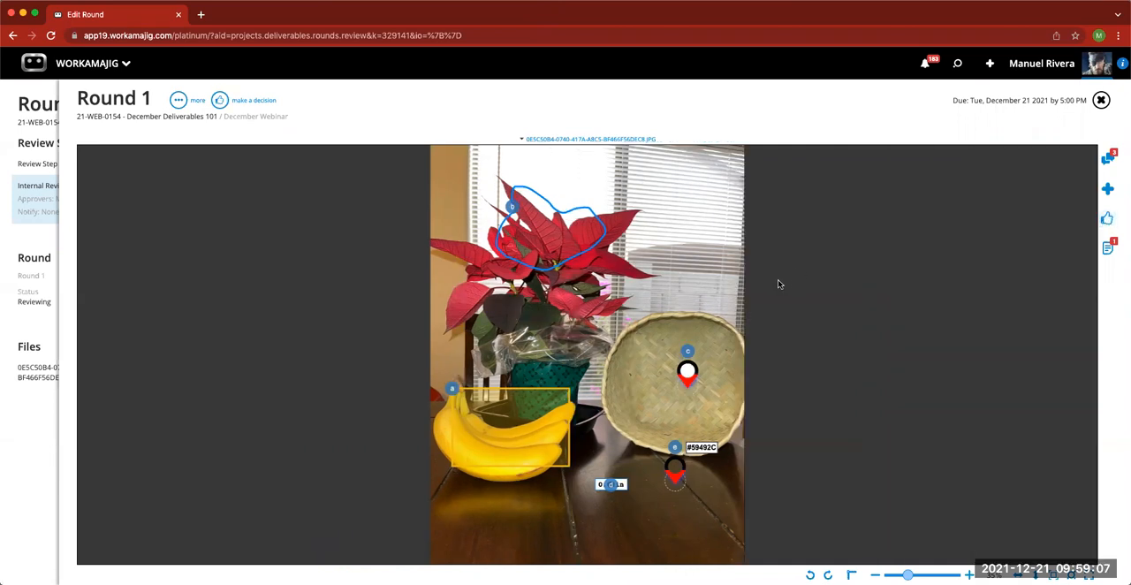
click(1106, 219)
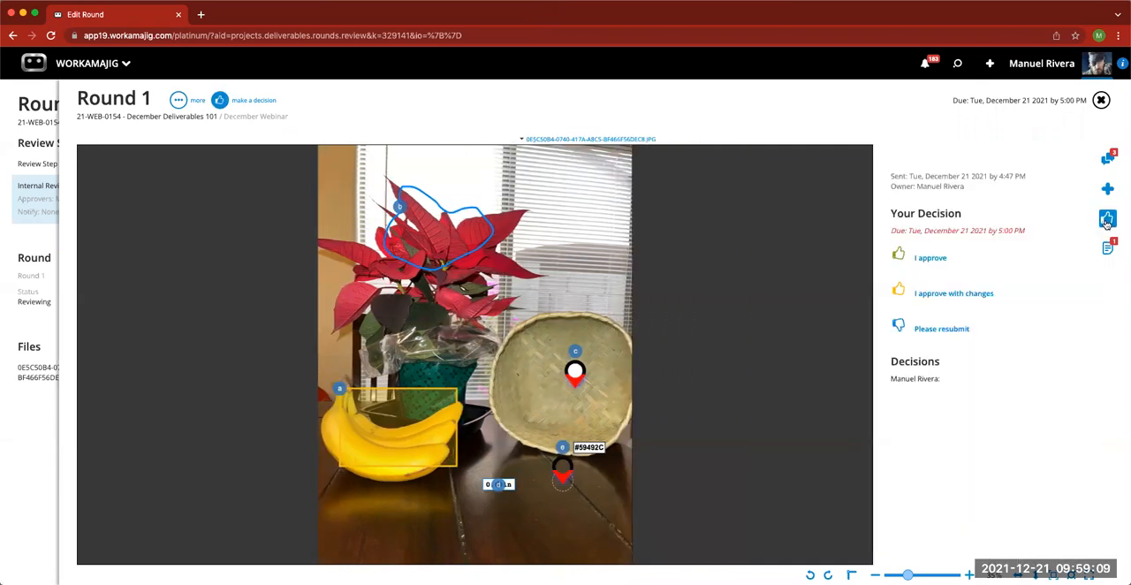
click(945, 332)
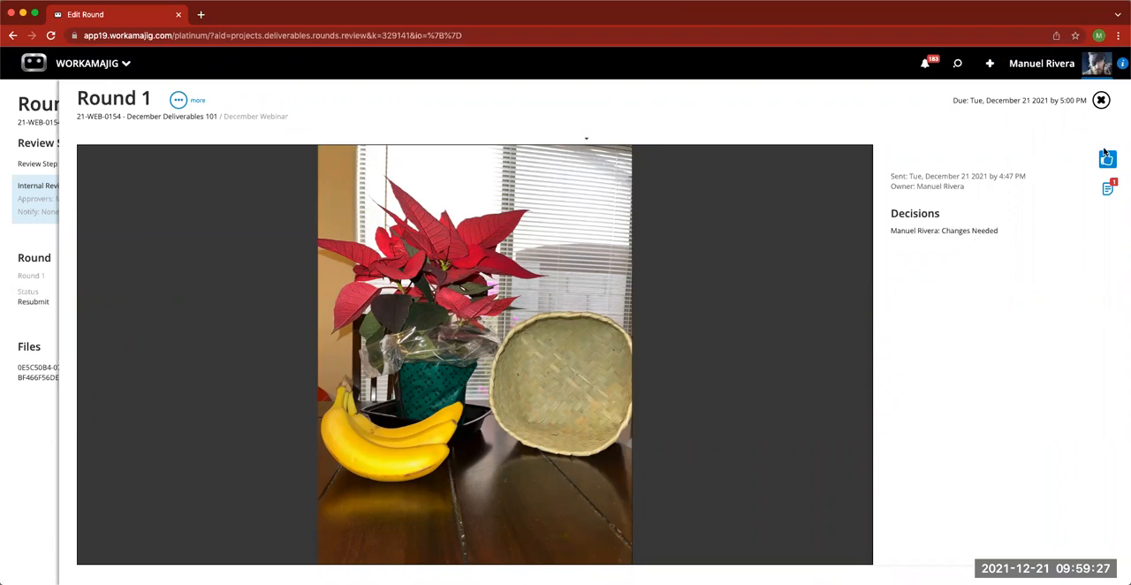
click(1101, 100)
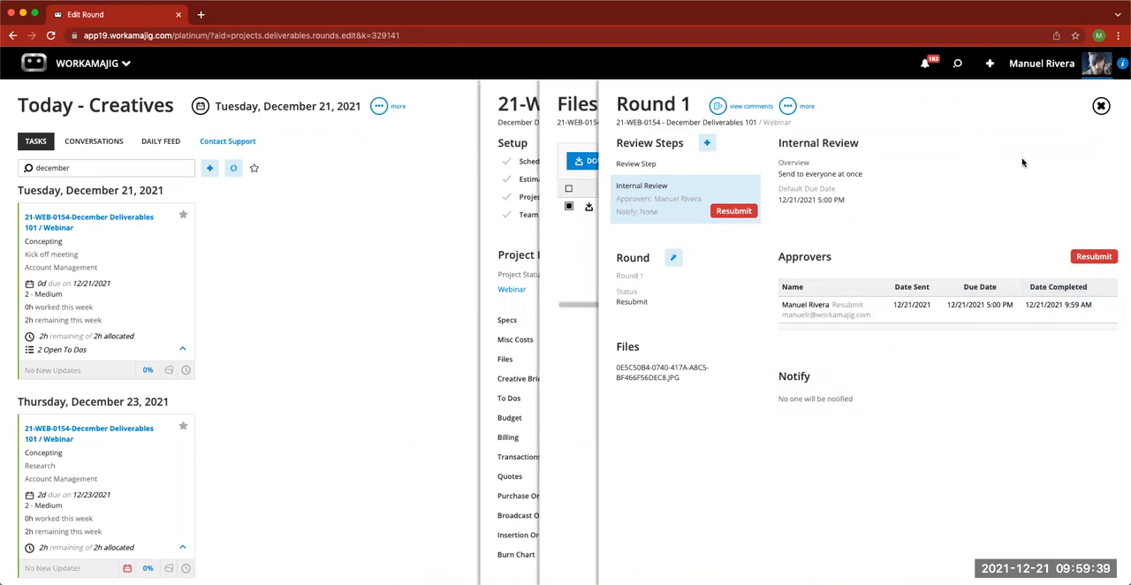
click(1101, 107)
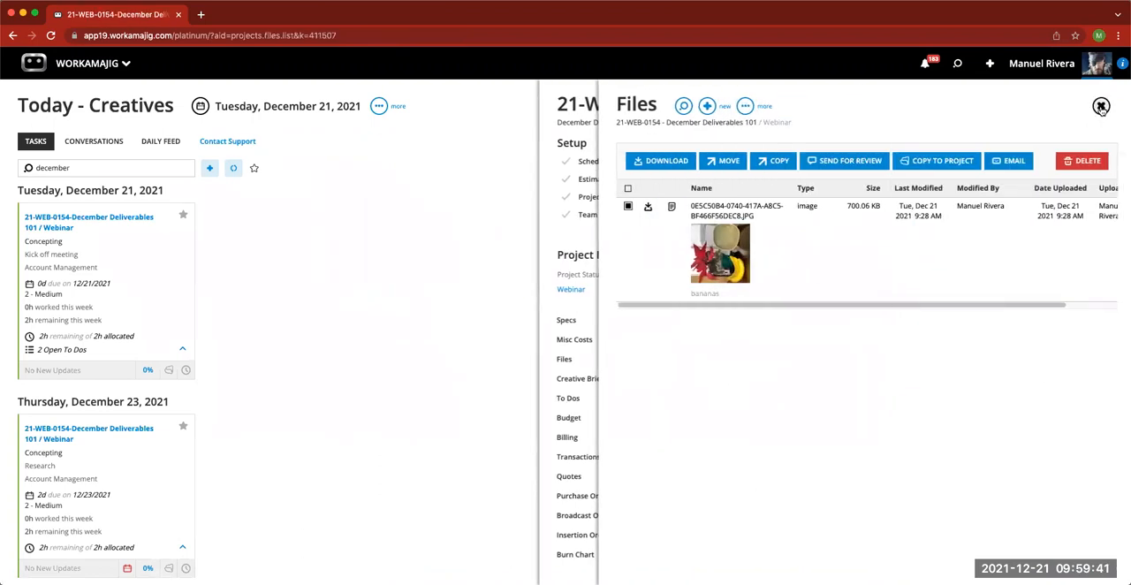
click(1101, 106)
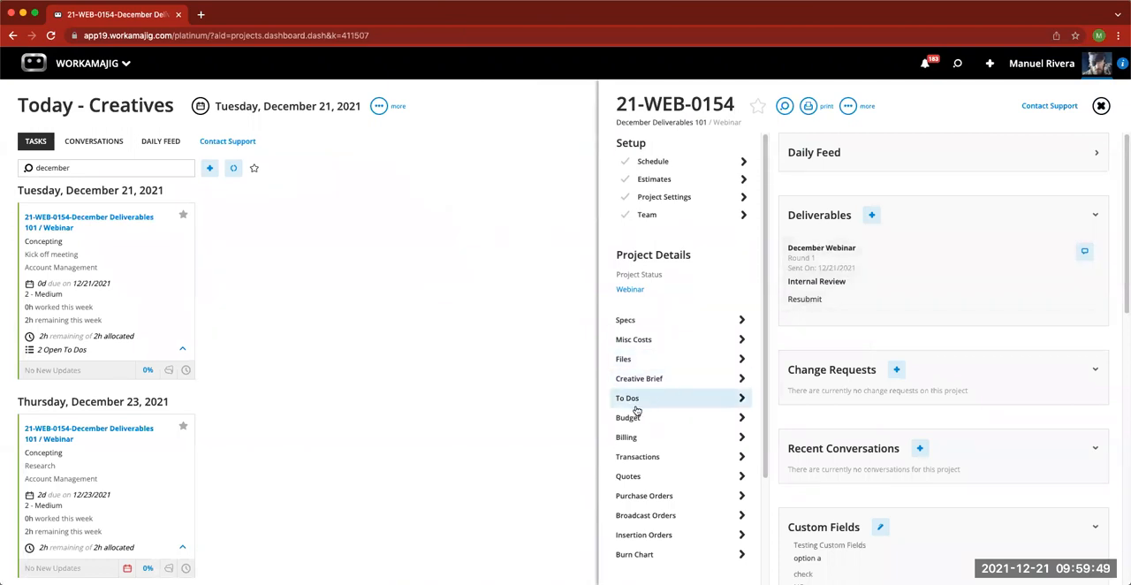
- Look through the company default settings of the project dashboard, including the options for showing deliverables
click(848, 107)
click(827, 137)
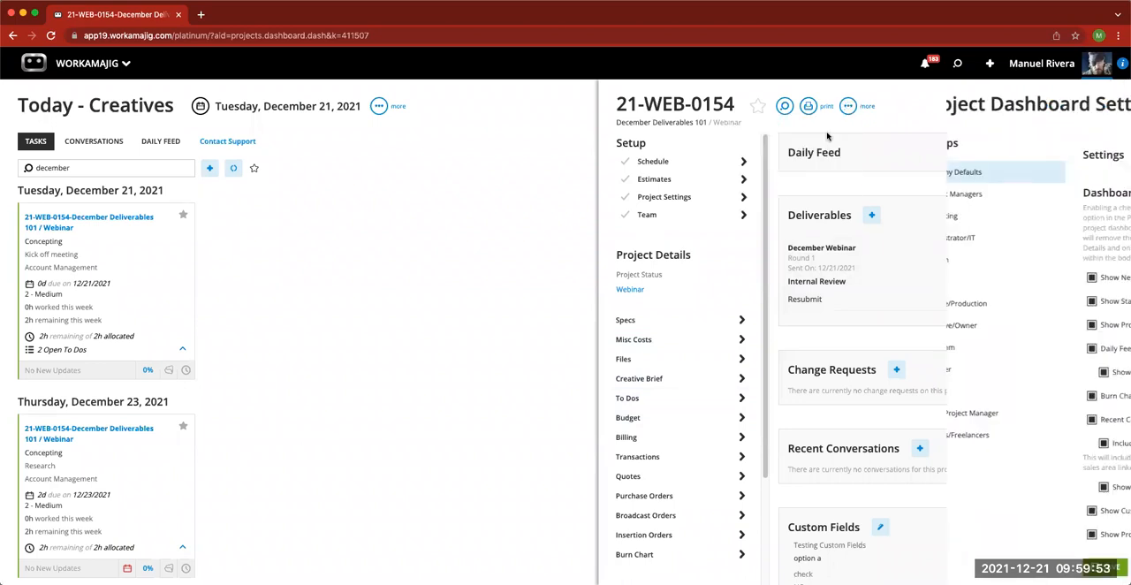
scroll(1026, 411, down, 4)
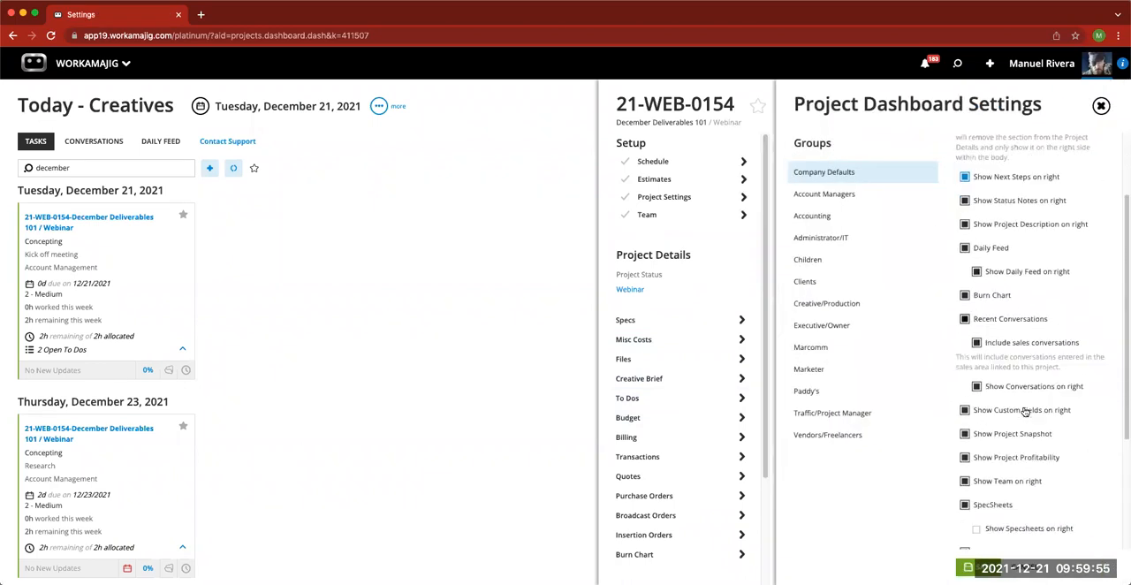
scroll(1003, 423, down, 2)
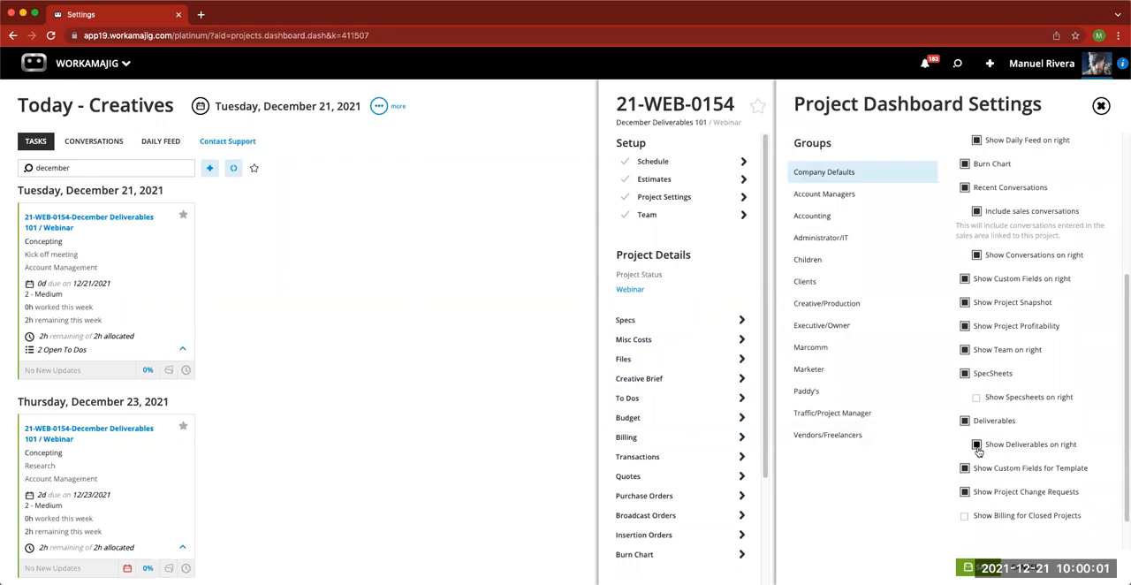
click(1101, 106)
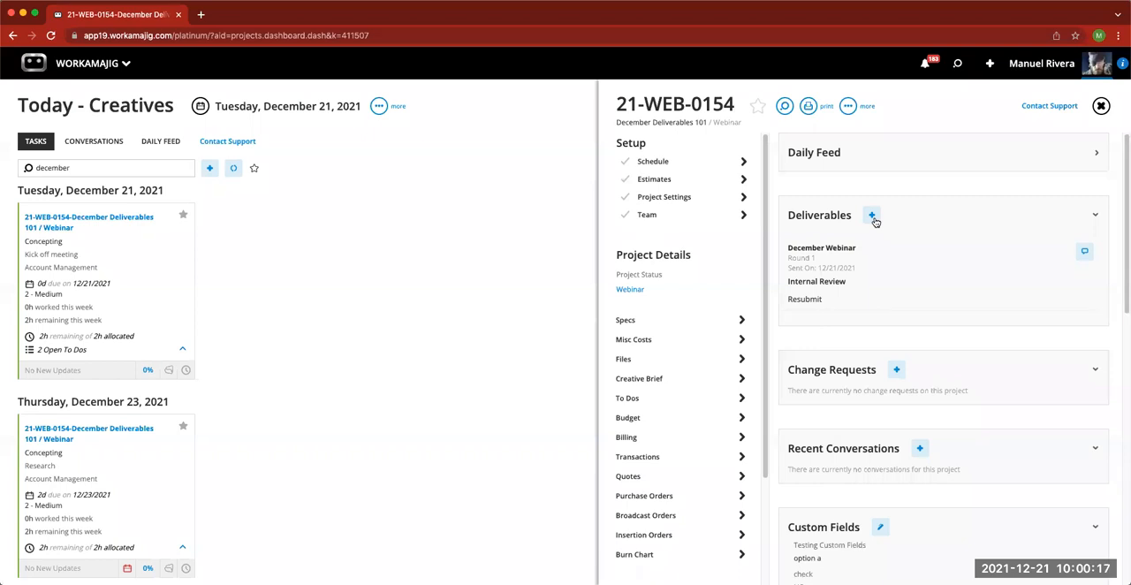
- Try to open the December Webinar deliverable's internal review, including after reopening the project from recent items, and reload the page
click(853, 284)
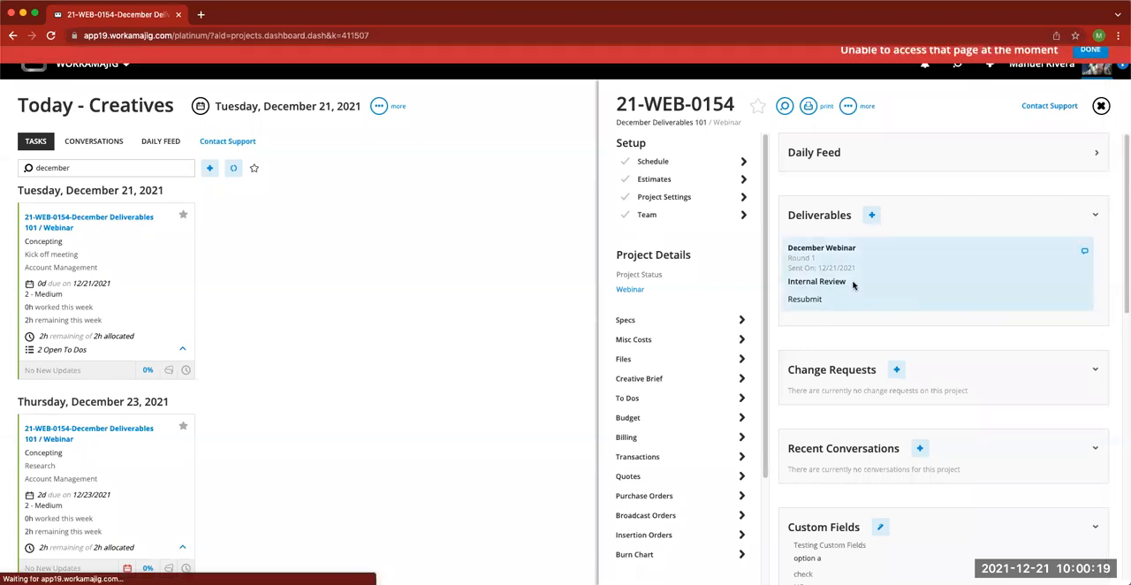
click(1100, 106)
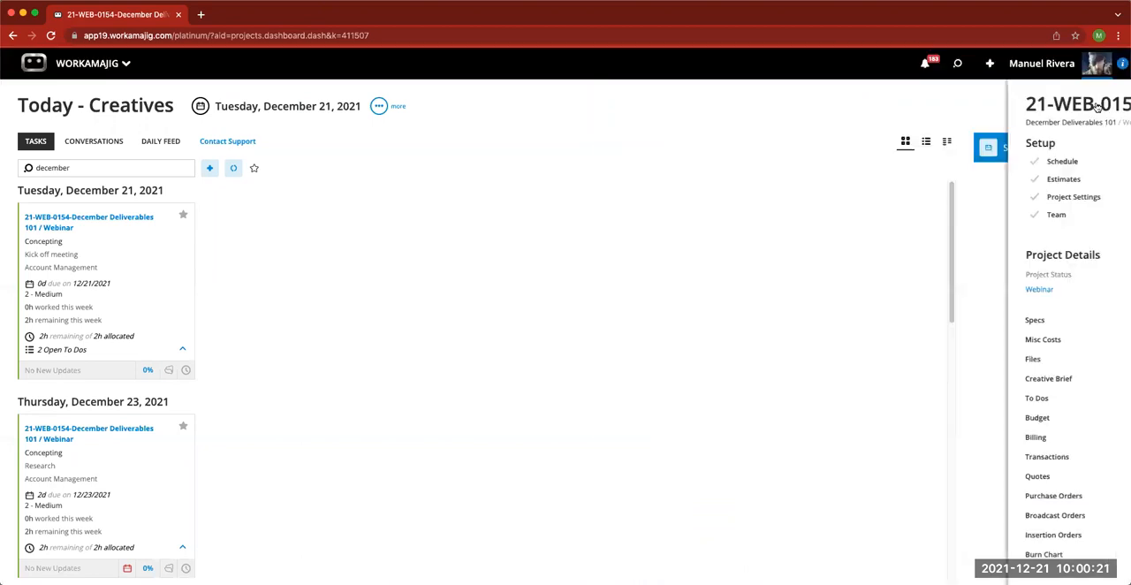
click(956, 62)
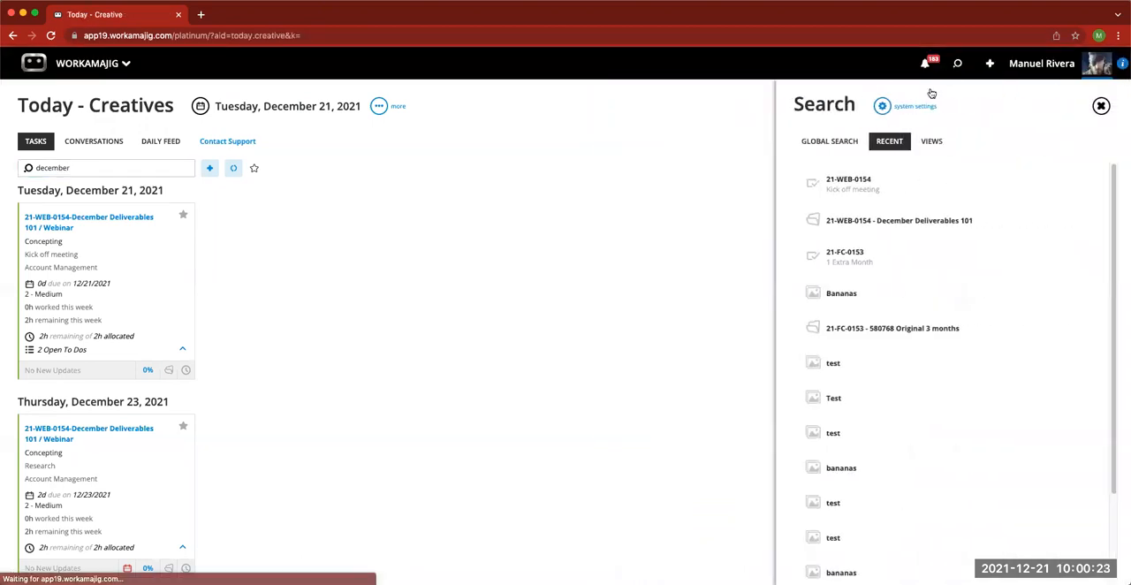
click(866, 218)
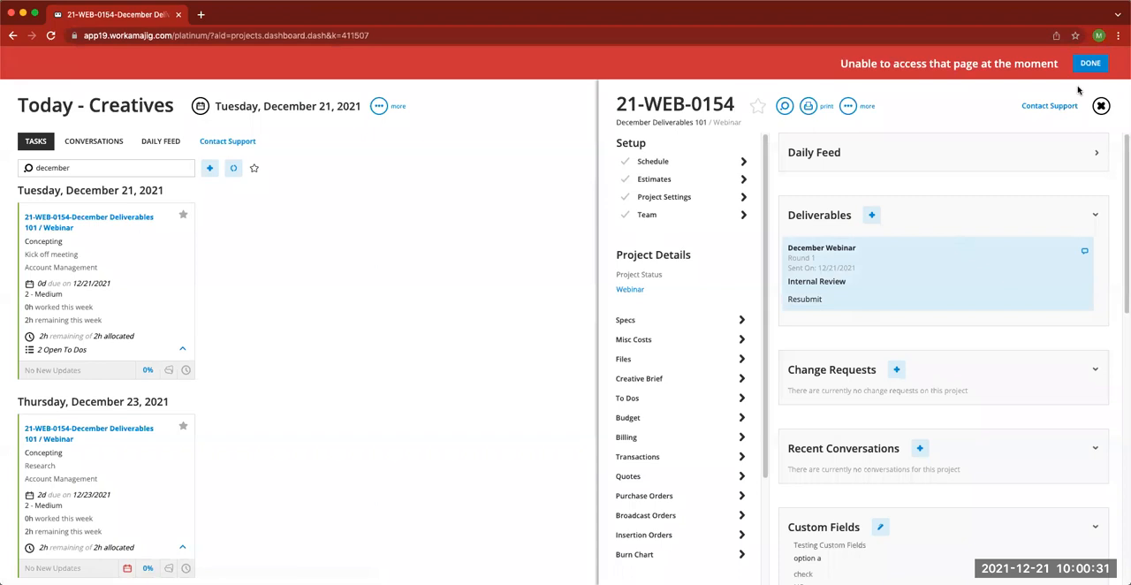
click(1102, 105)
click(50, 35)
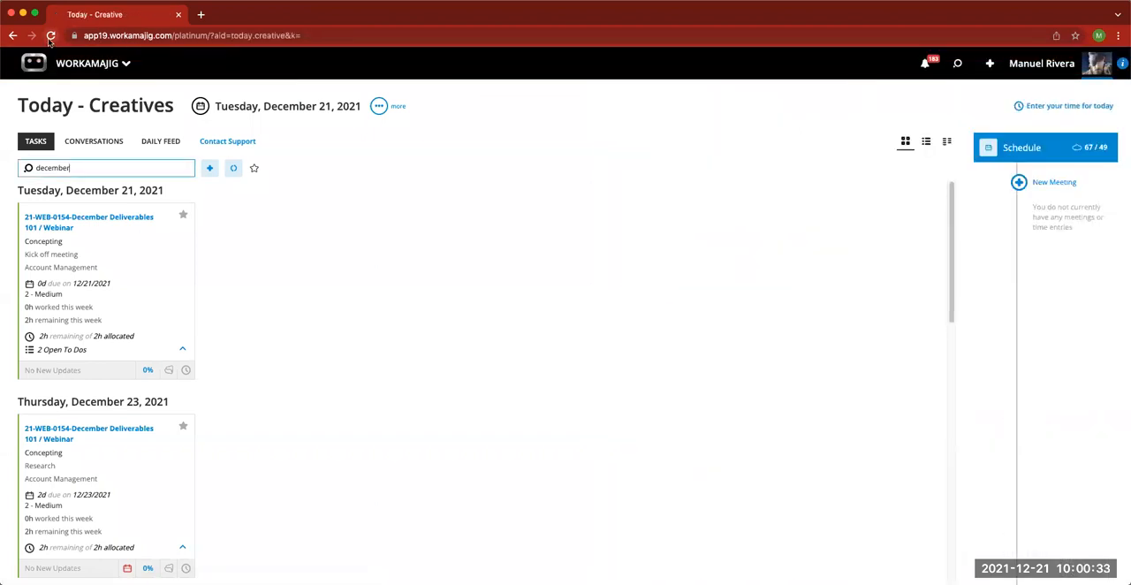
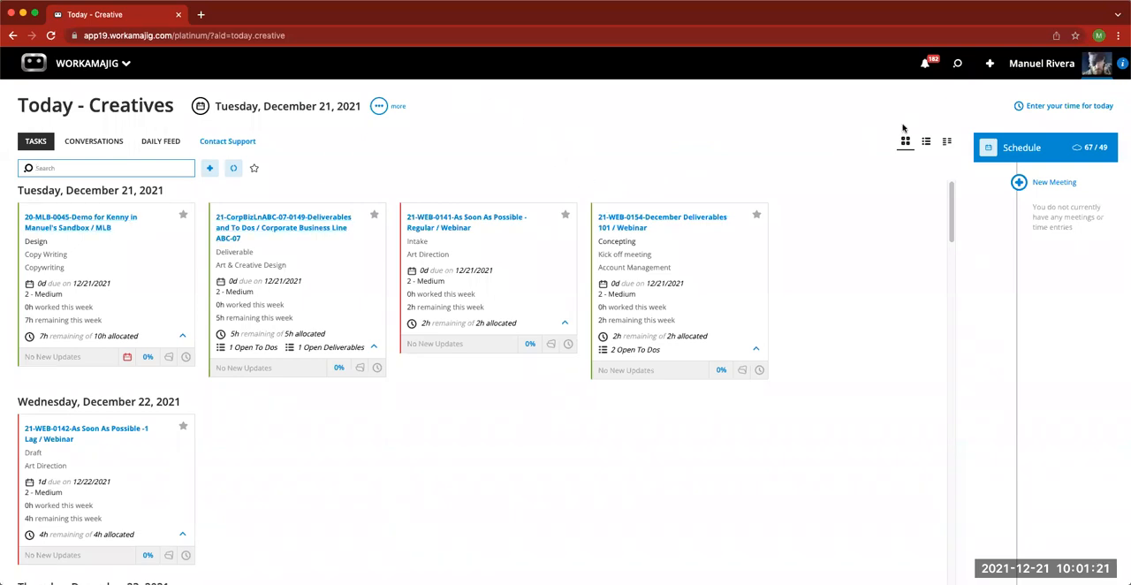
- Open the December Webinar deliverable in the recent December Deliverables 101 project and add a review round that is the same as the last one
click(957, 66)
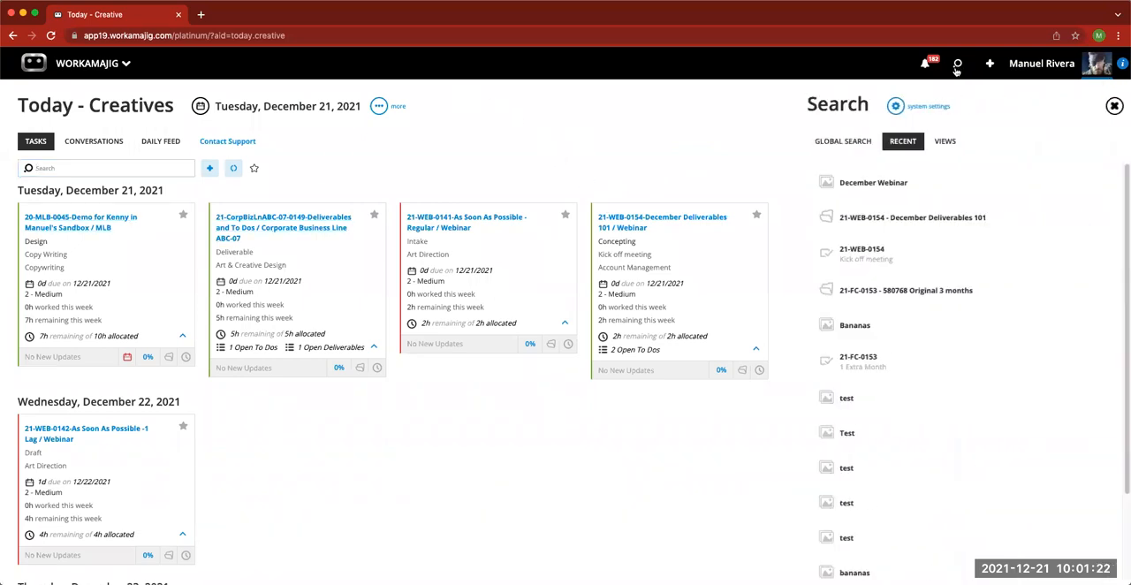
click(874, 218)
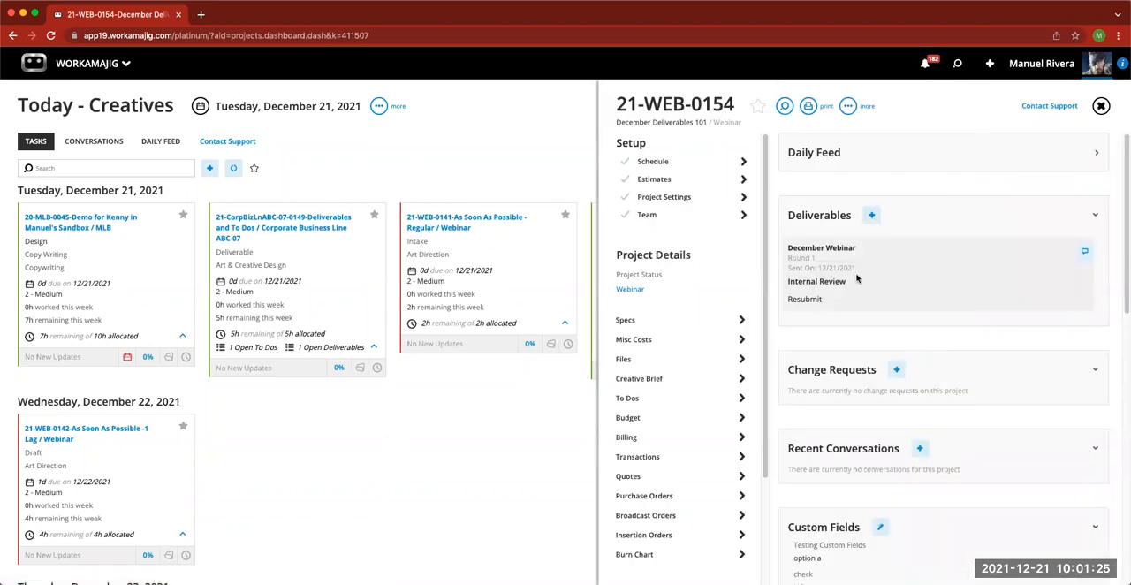
click(850, 268)
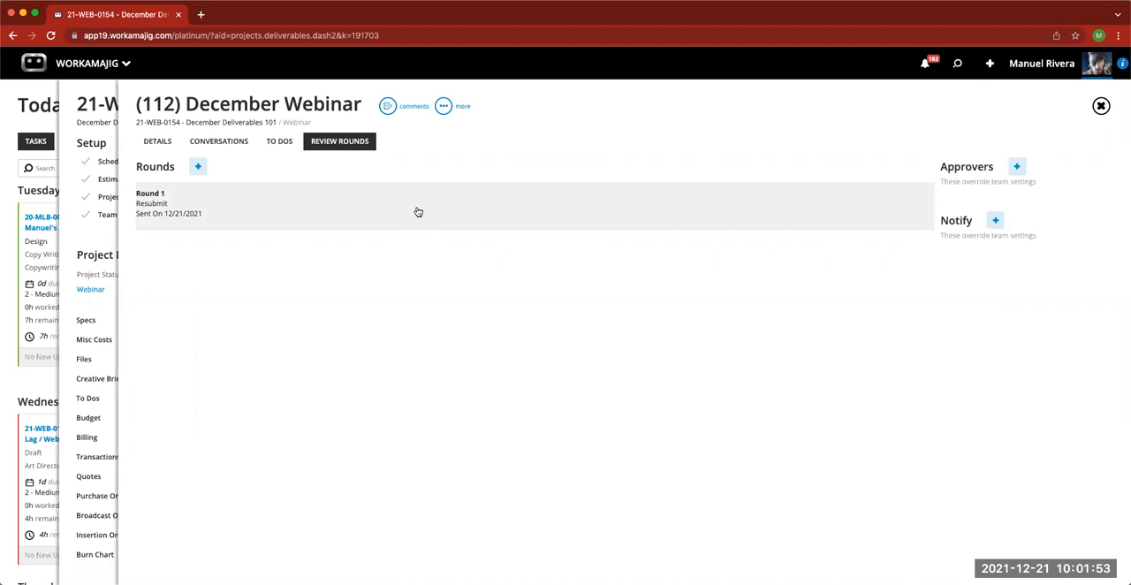
click(199, 168)
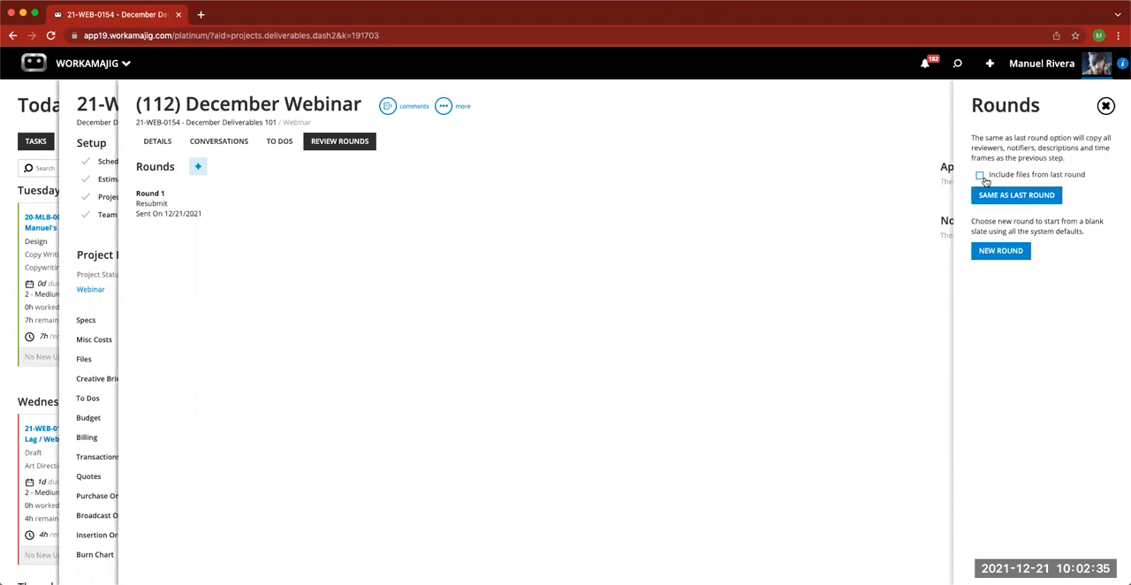
click(1012, 196)
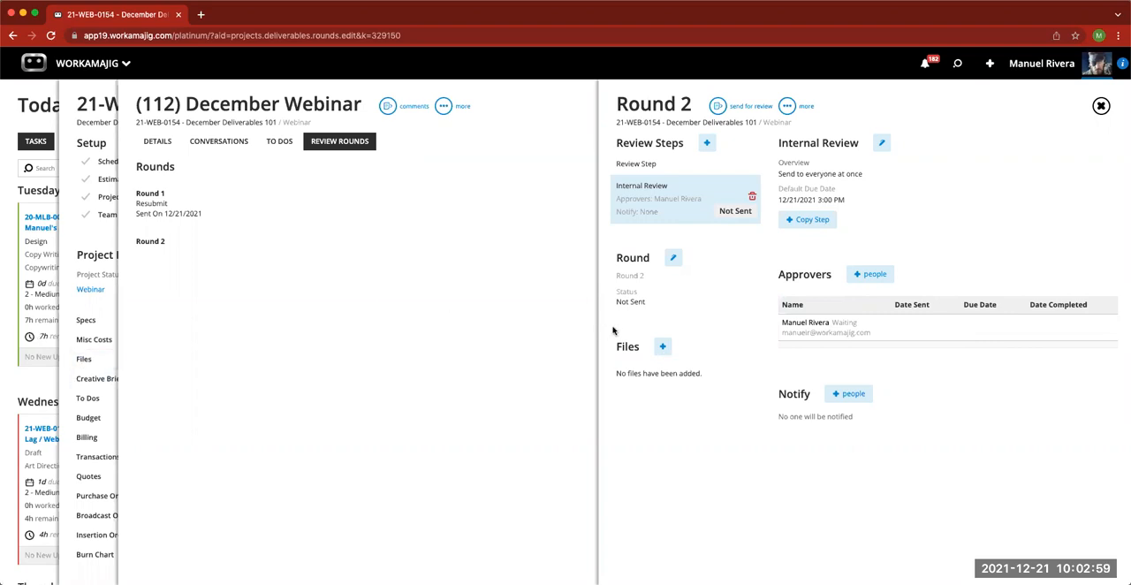
click(663, 348)
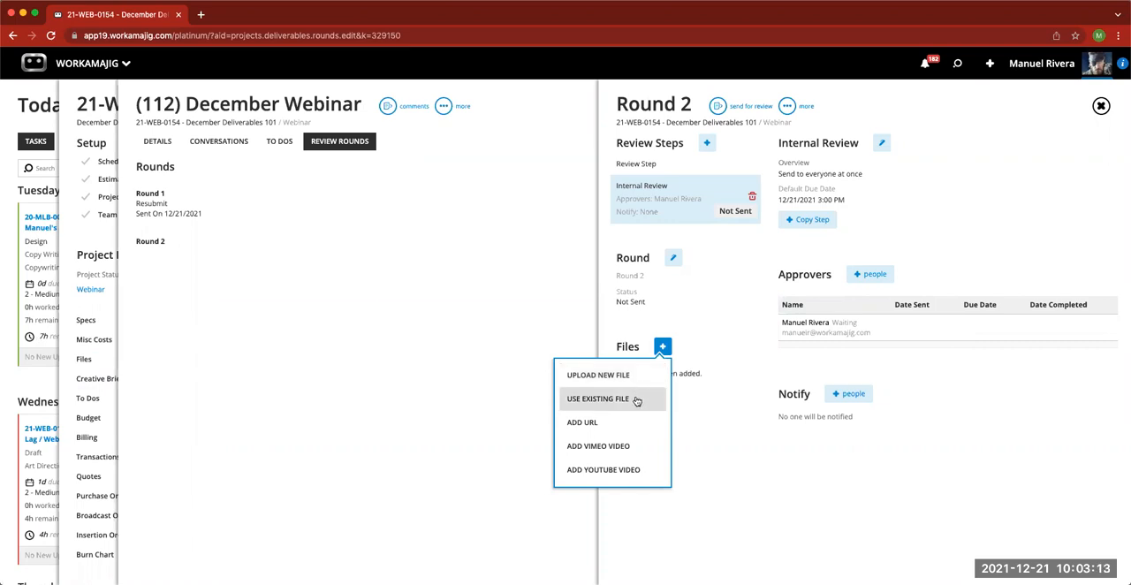
click(595, 429)
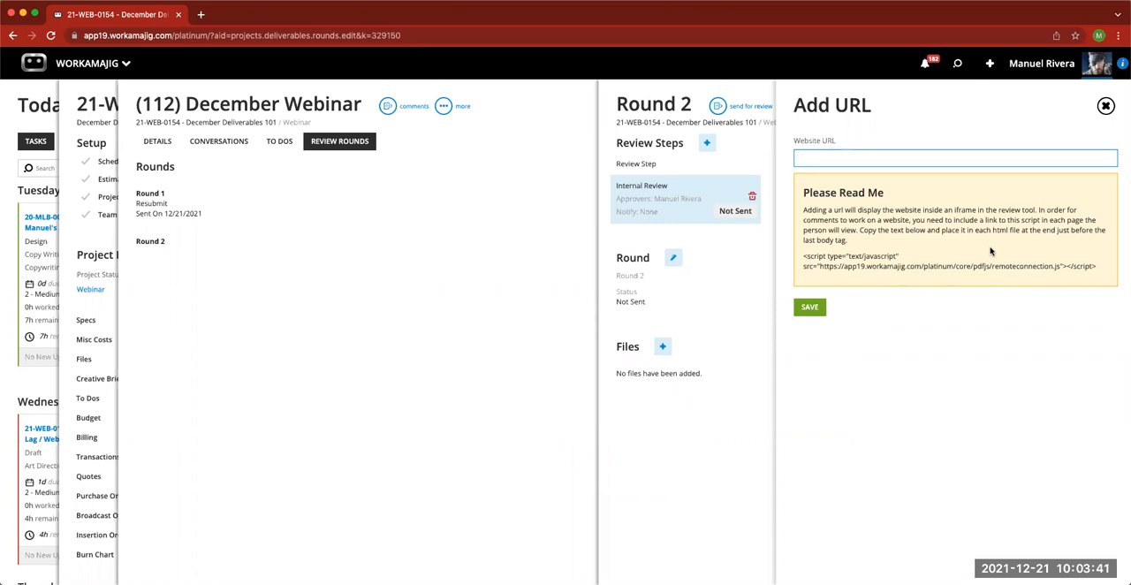
click(1105, 107)
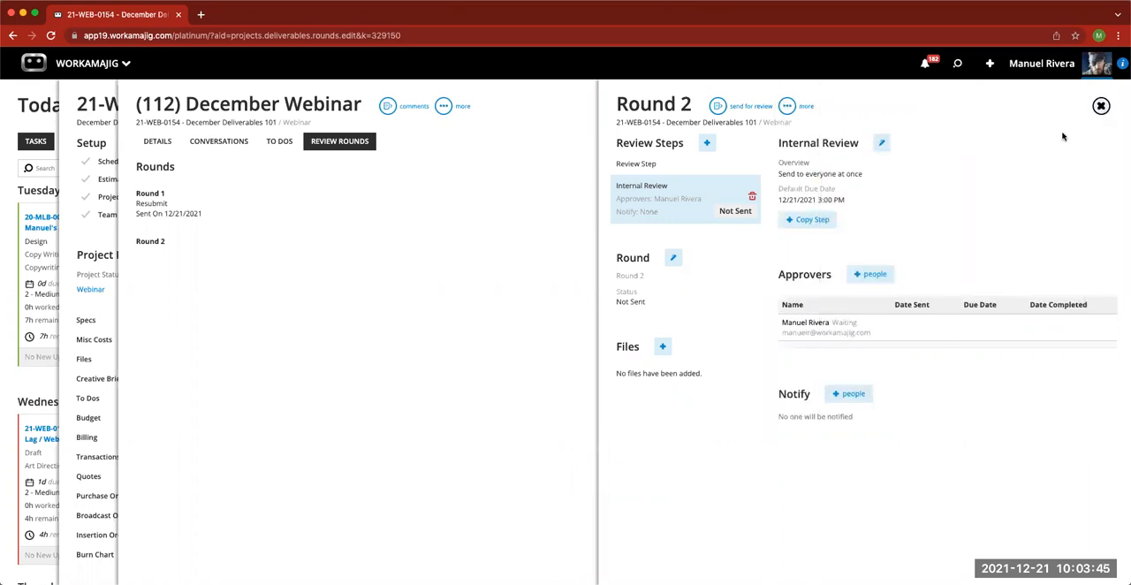
- Upload 42864419-B5E8-411A-8AFD-833C5D7547B3.JPG from the Desktop to Round 2 and send the round for review
click(661, 347)
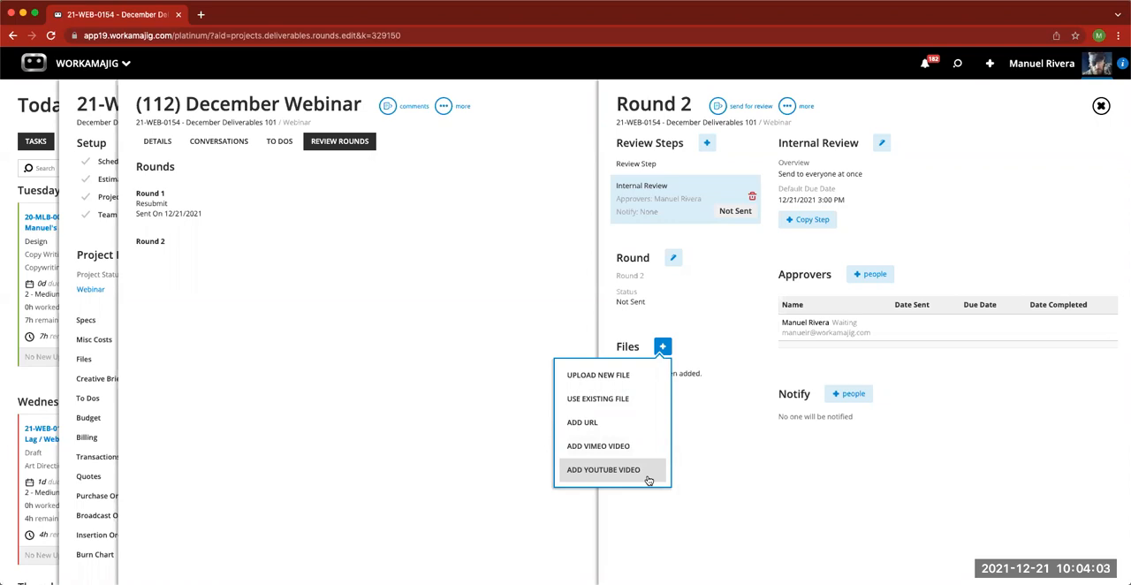
click(622, 380)
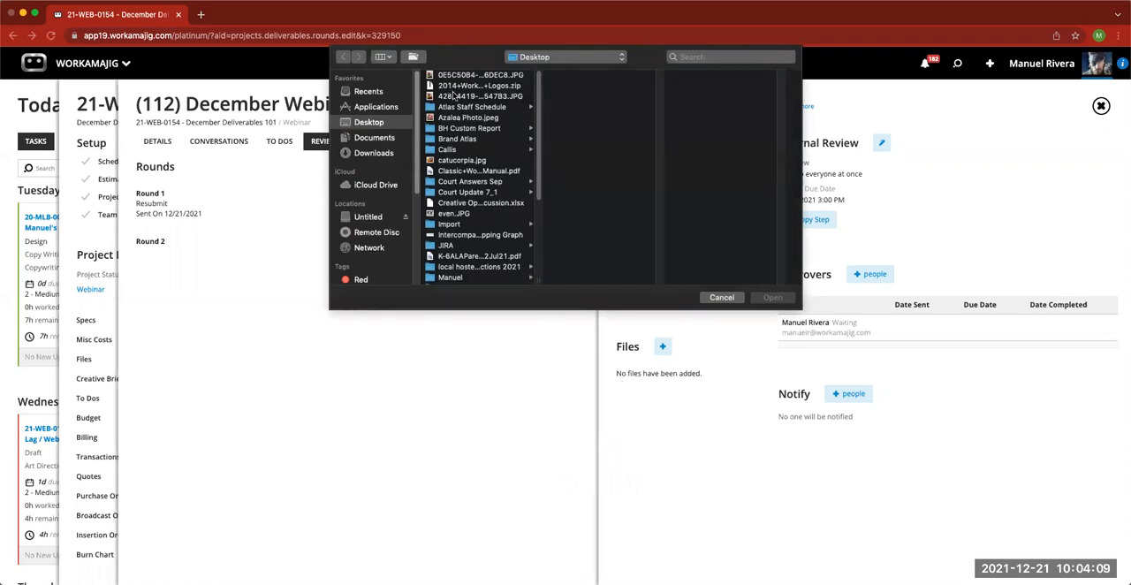
click(455, 96)
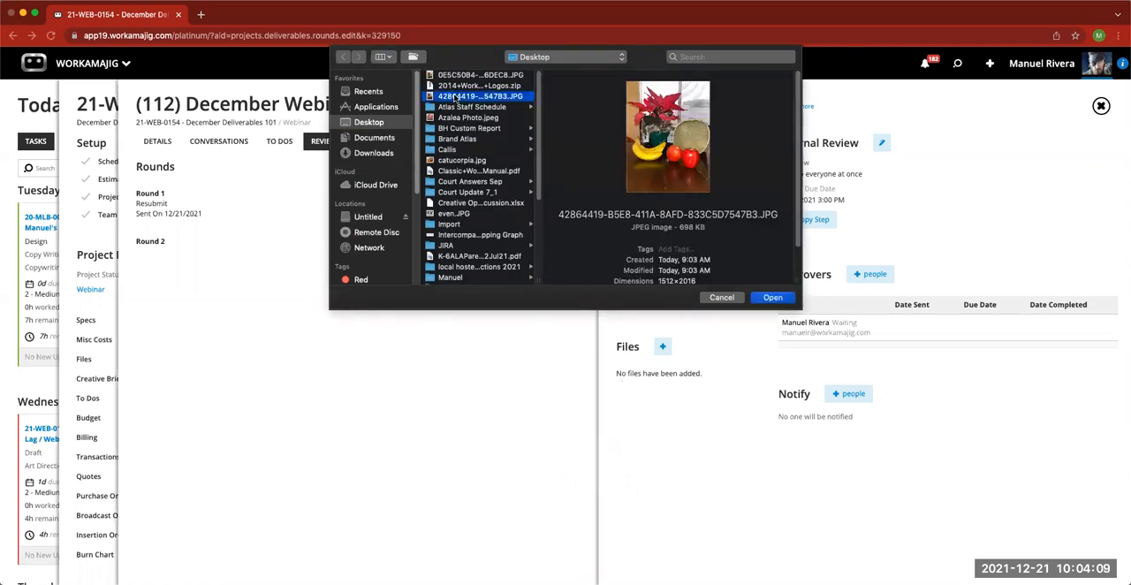
click(771, 300)
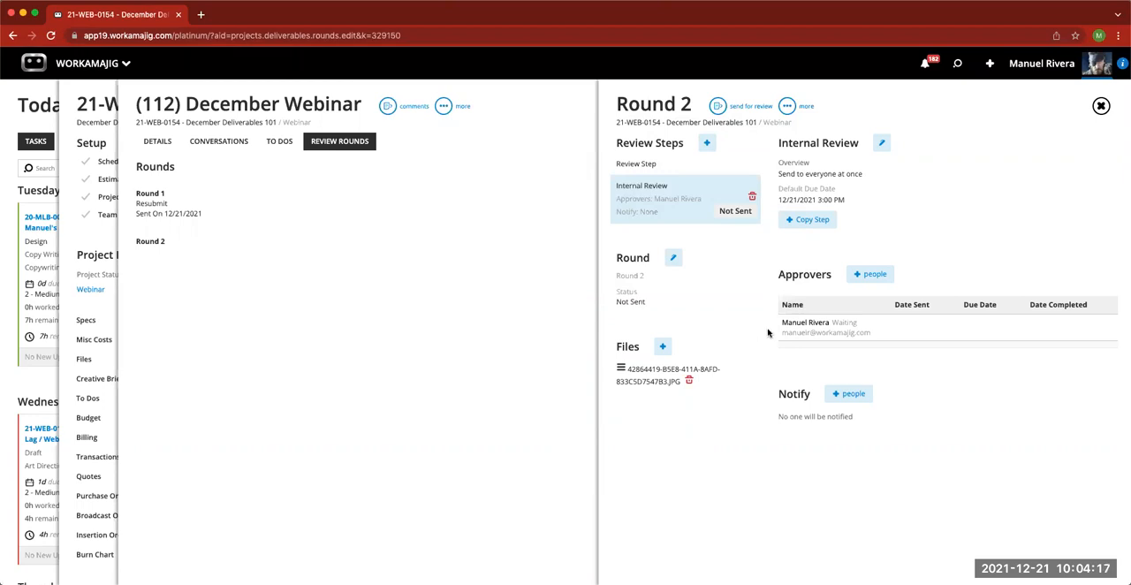
click(718, 107)
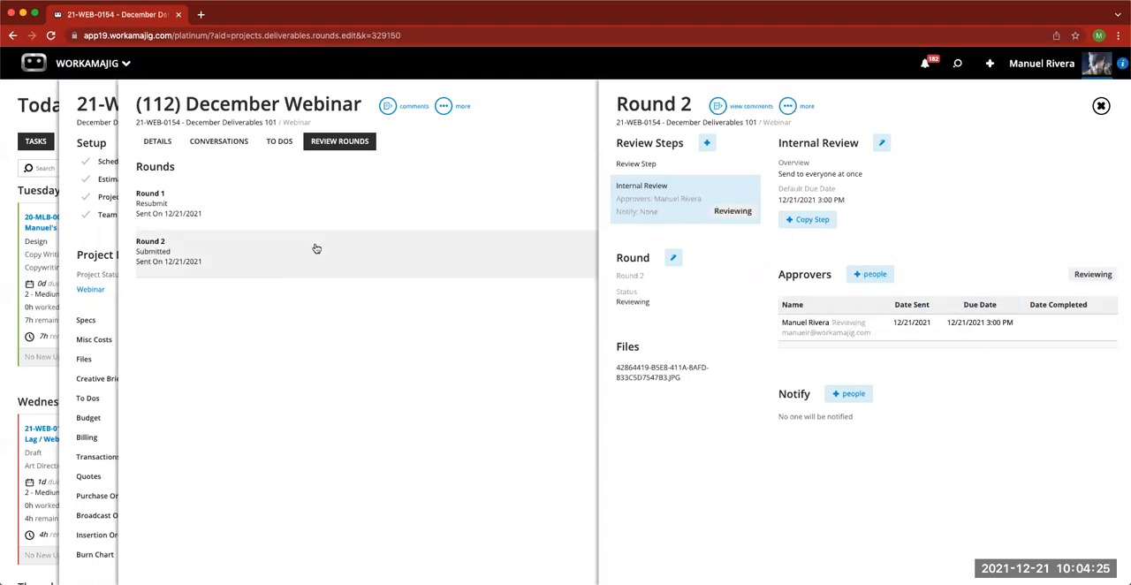
- Open Round 2's review comments, view Round 1 from there with all its markup shown, and return to Round 2
click(718, 107)
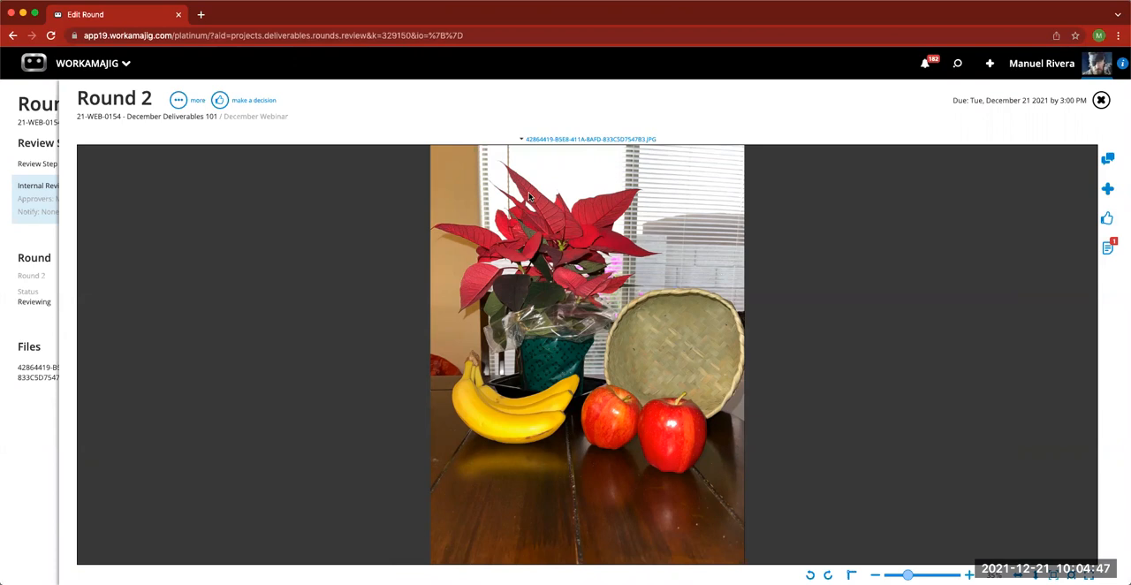
click(178, 101)
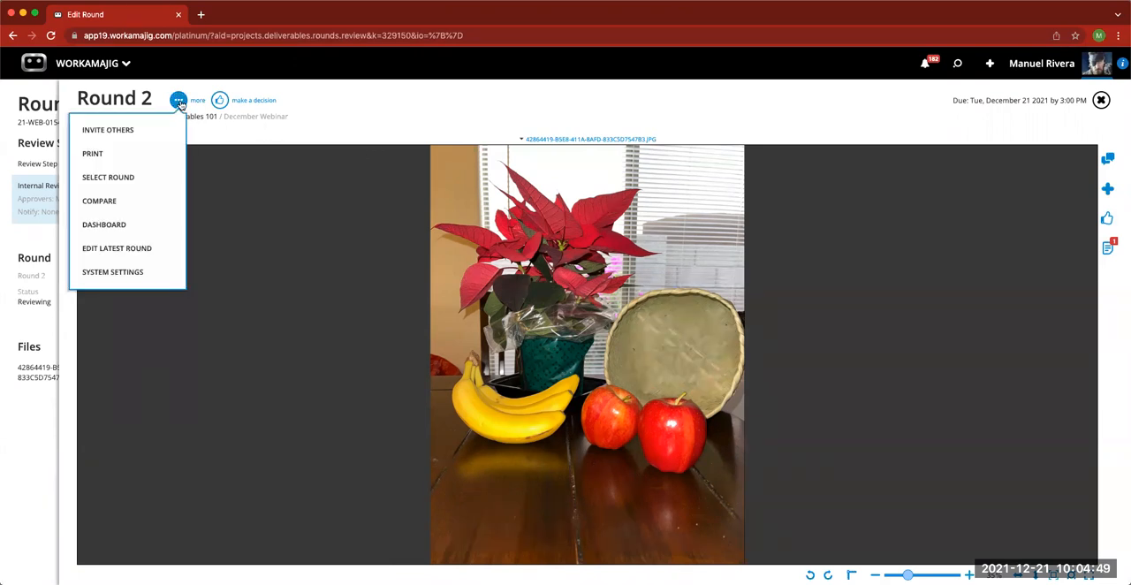
click(154, 180)
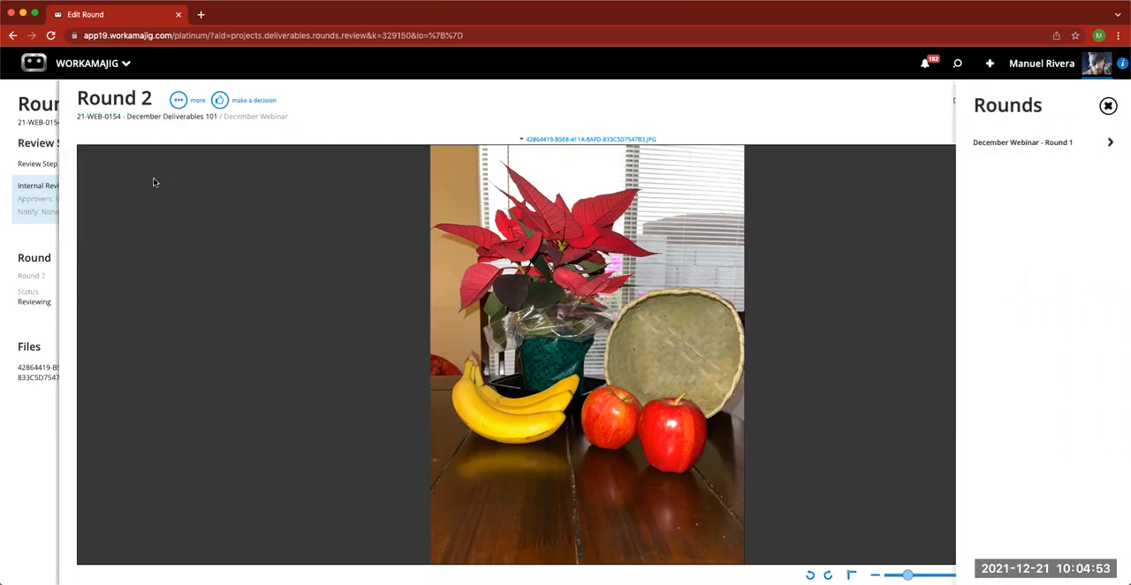
click(1007, 147)
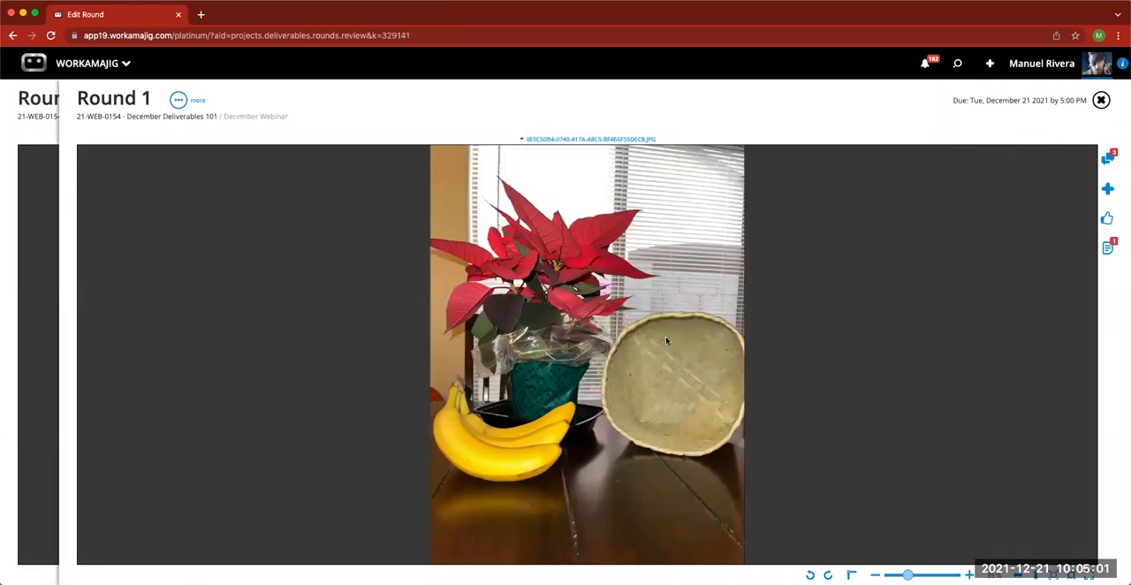
click(1108, 158)
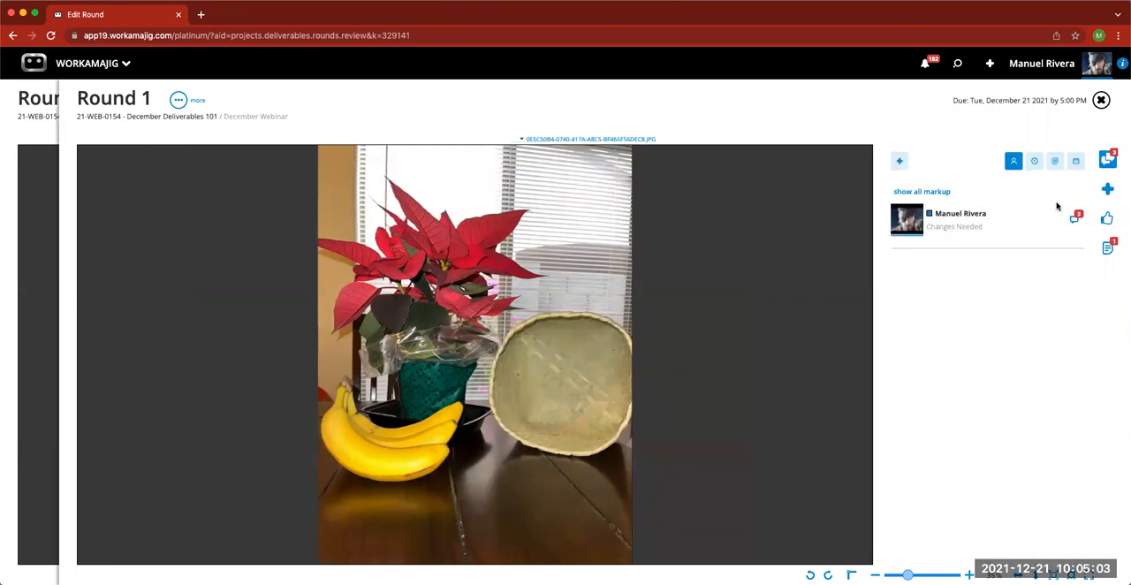
click(939, 192)
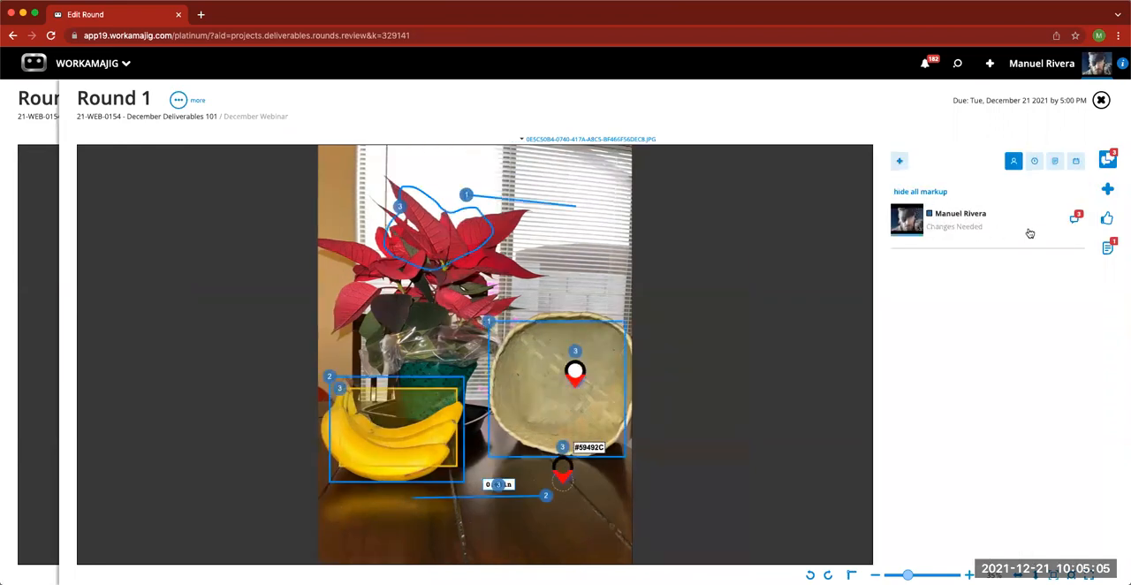
click(1101, 100)
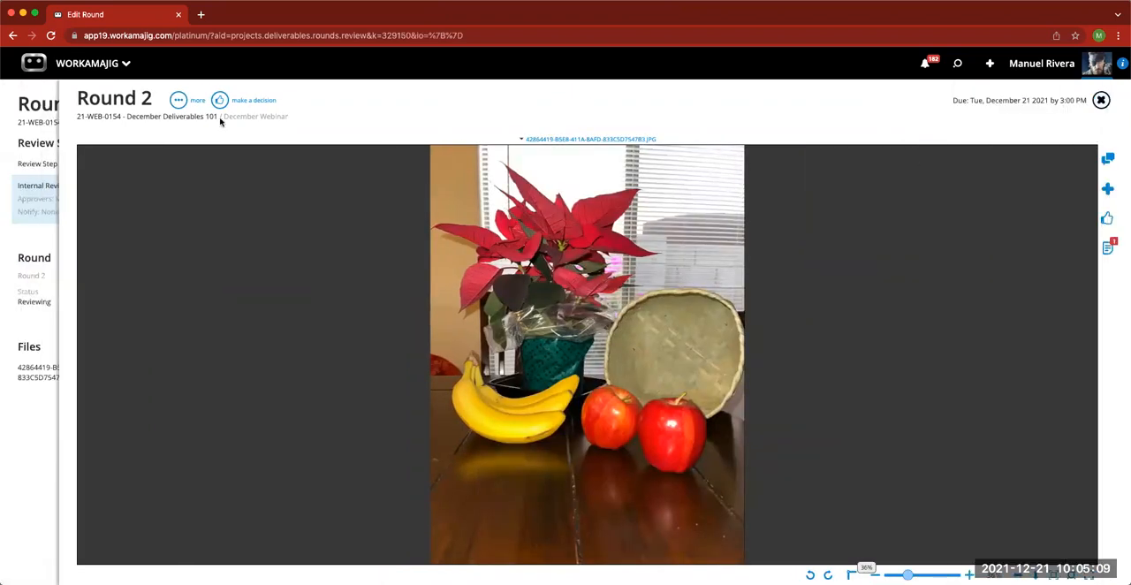
- Compare Round 2 side by side with December Webinar - Round 1 and look at Round 1's decisions
click(178, 103)
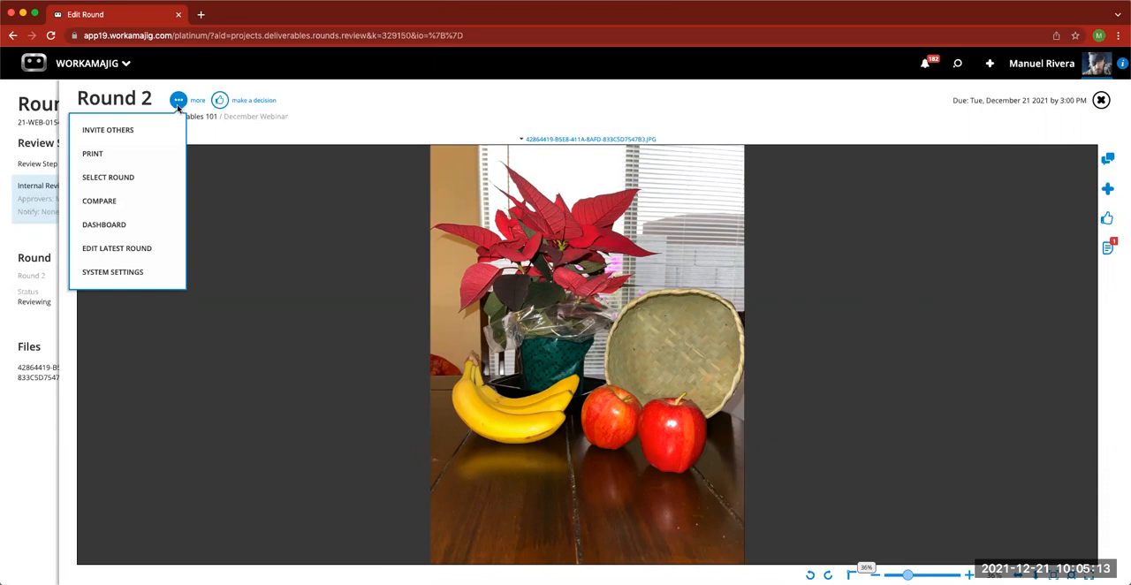
click(125, 203)
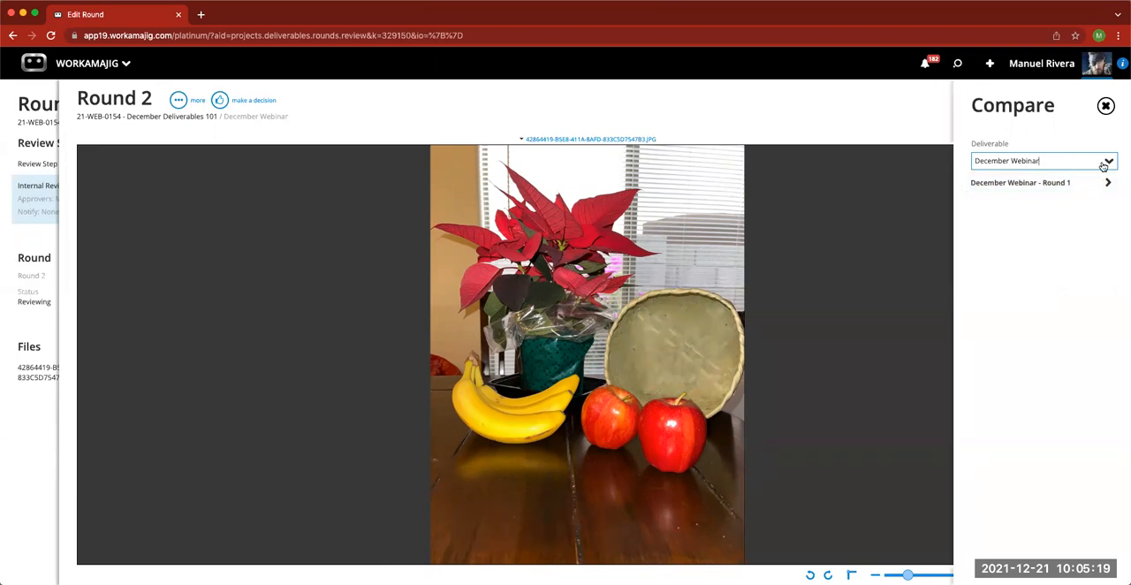
click(1051, 186)
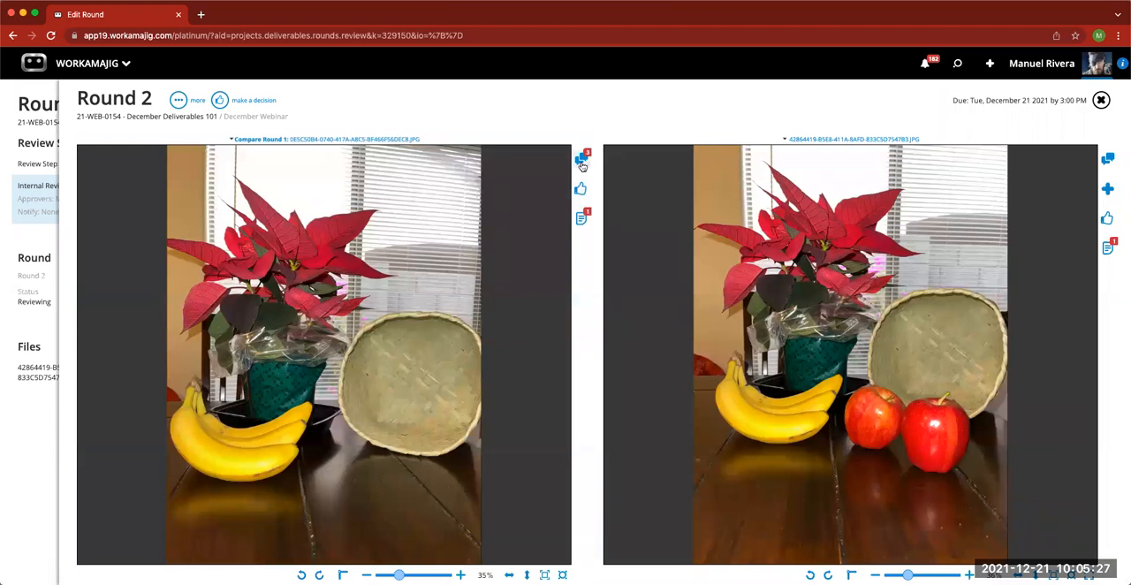
click(581, 189)
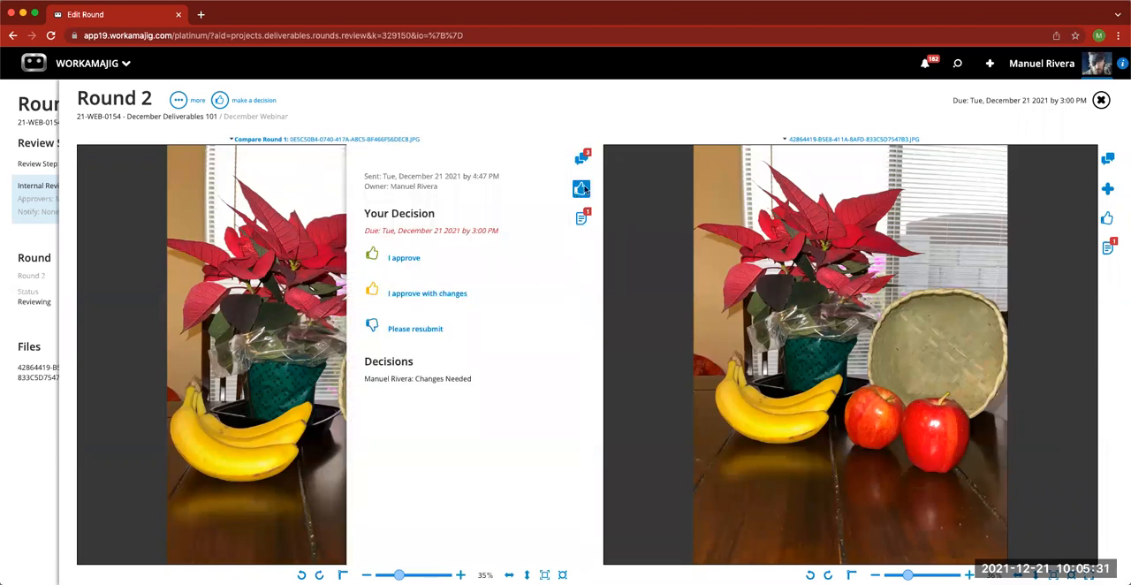
click(580, 189)
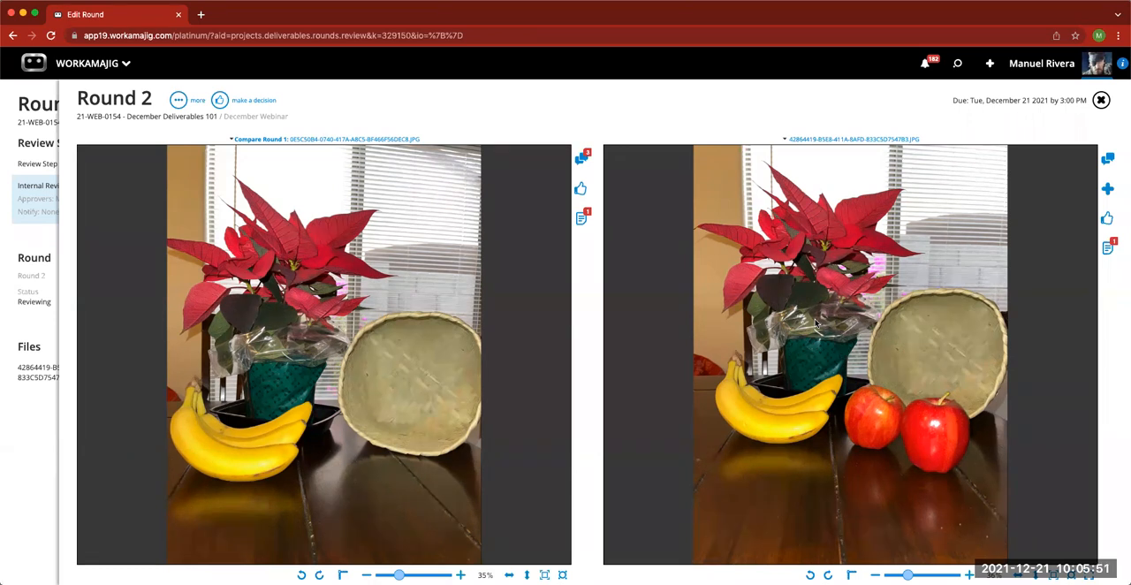
- Look at the latest round's setup from the review and hide the comparison with Round 1
click(180, 102)
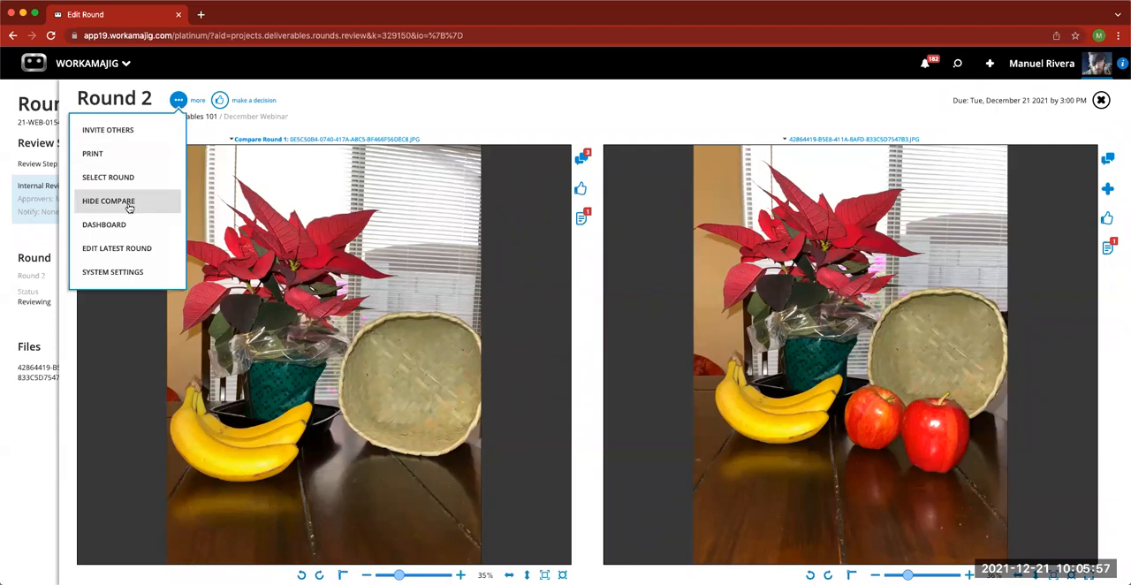
click(142, 250)
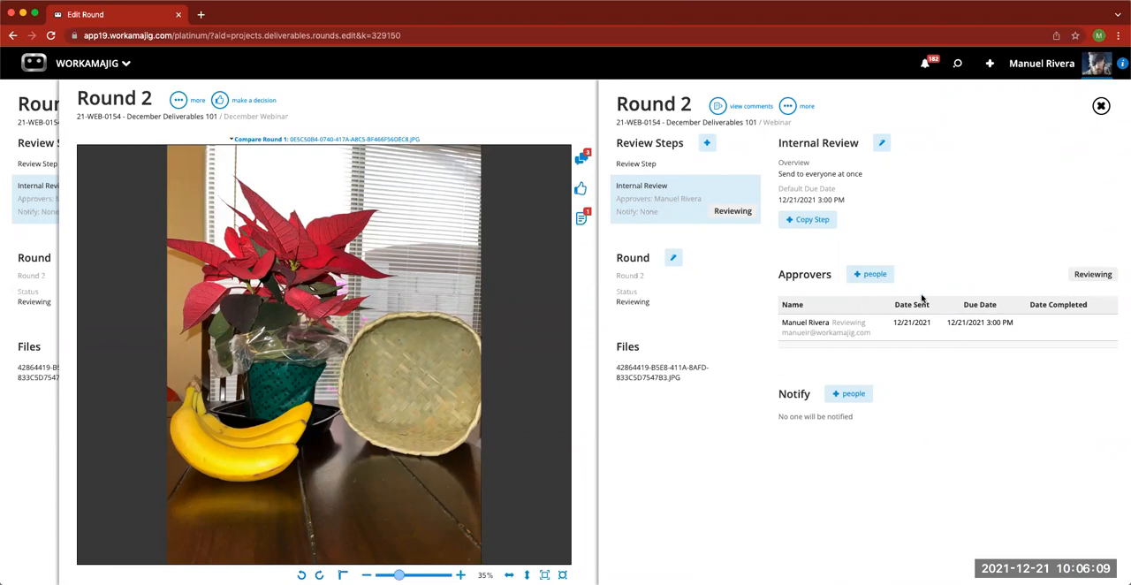
click(1101, 105)
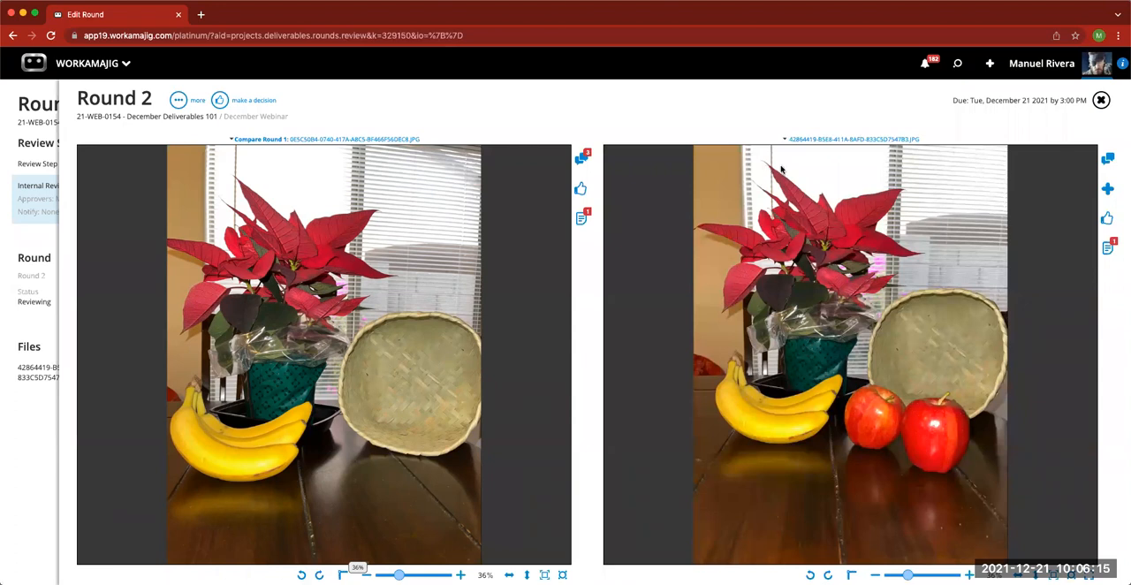
click(179, 102)
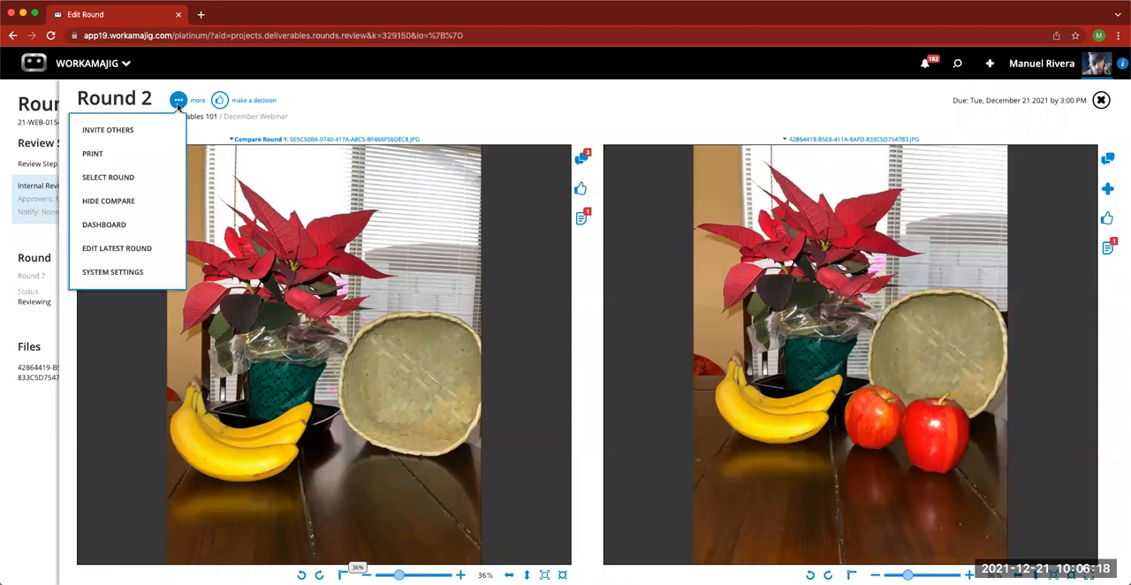
click(133, 199)
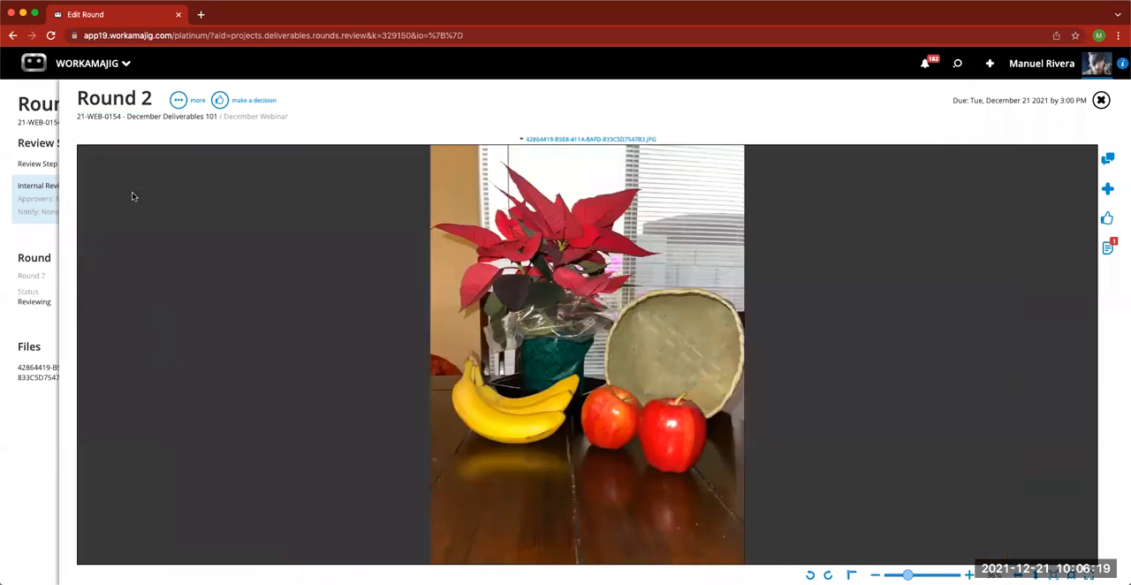
- Enable Show Assign a Followup Task Link in the company default review settings, save, and return to the Round 2 review
click(179, 103)
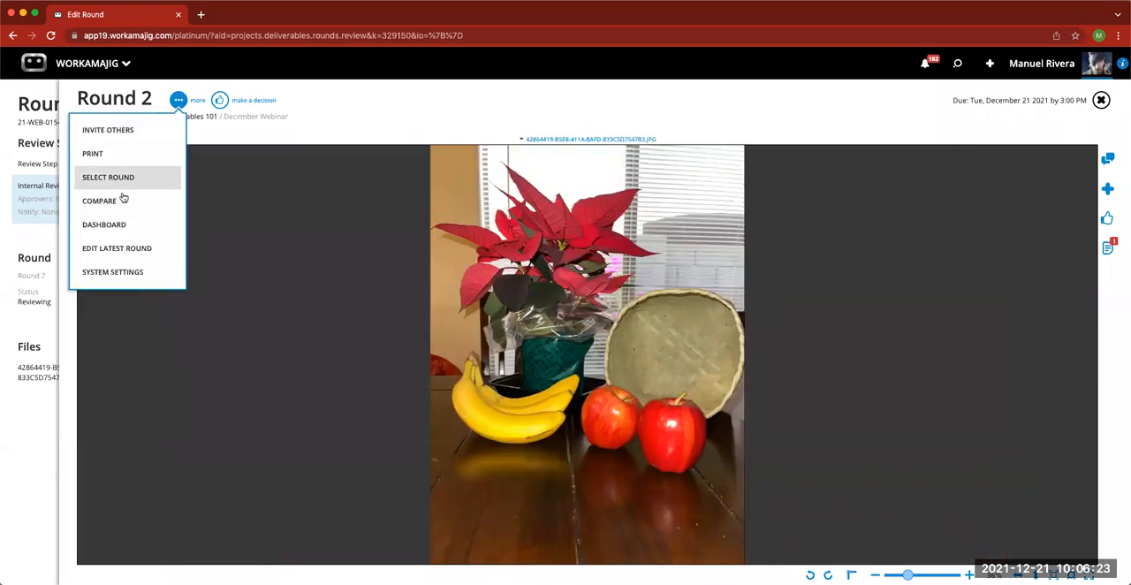
click(124, 277)
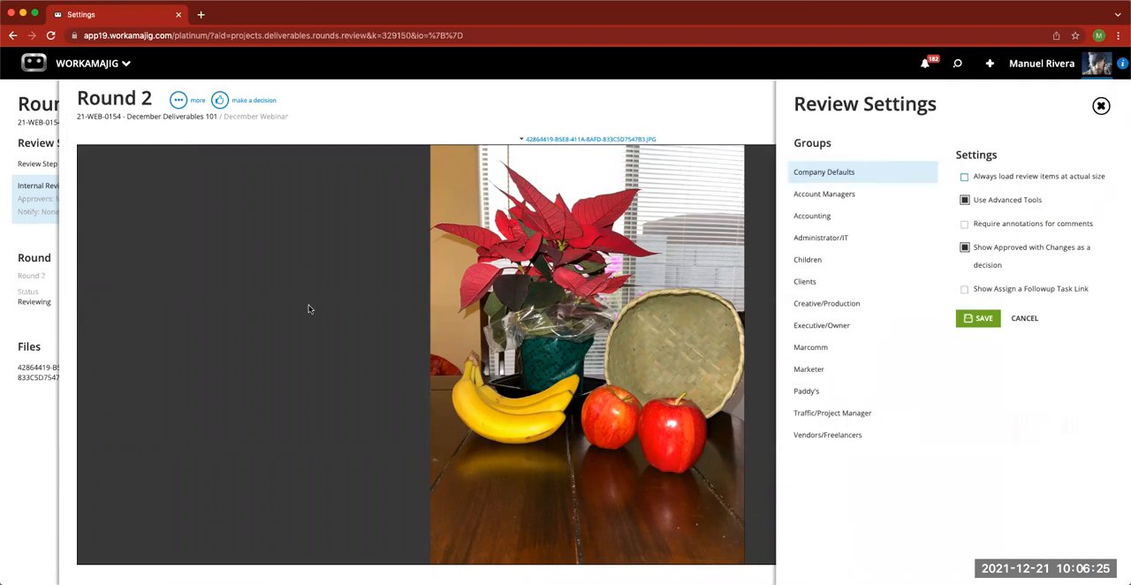
click(964, 293)
click(983, 320)
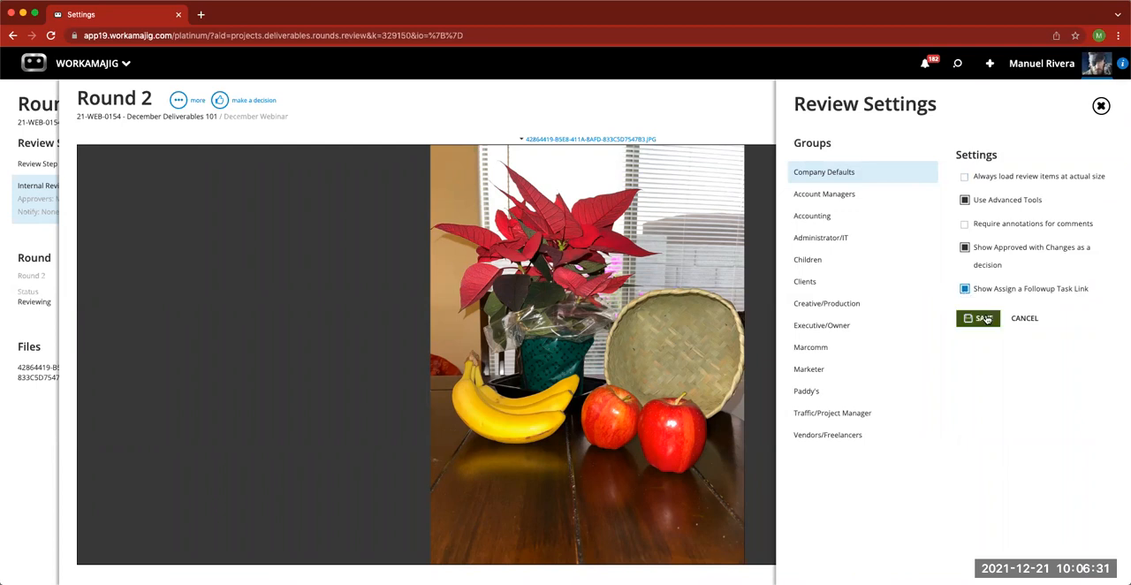
click(1014, 156)
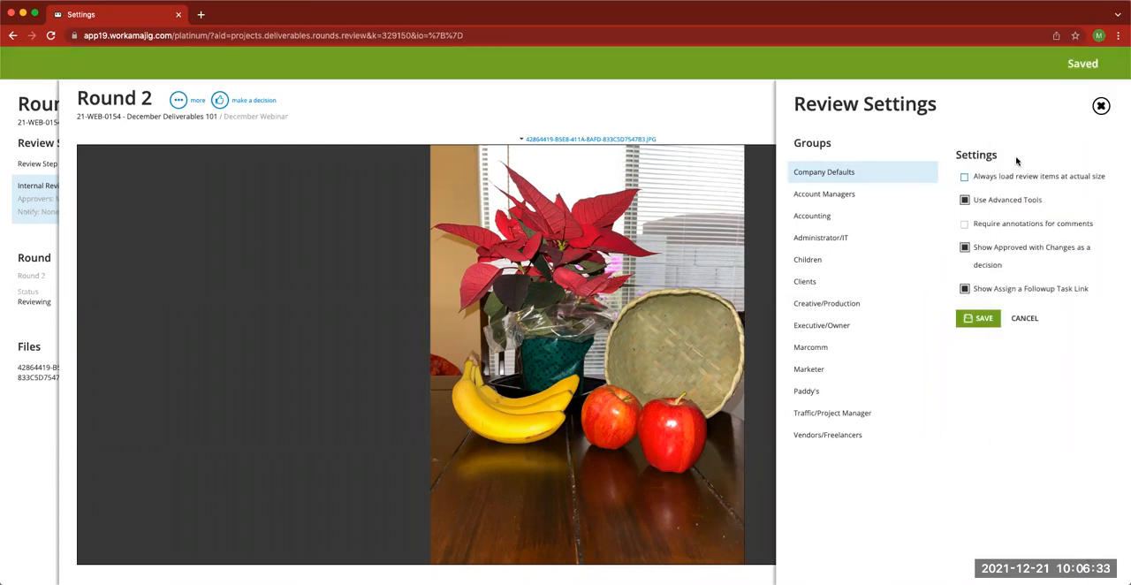
click(1101, 106)
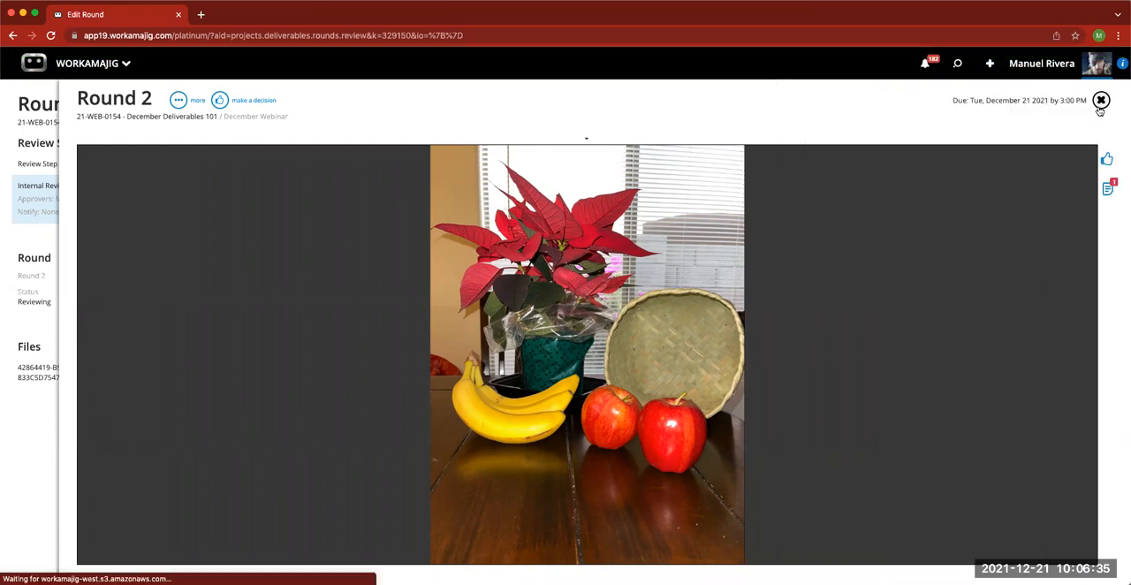
- Close and reopen Round 2's review comments and show its decision options
click(1101, 100)
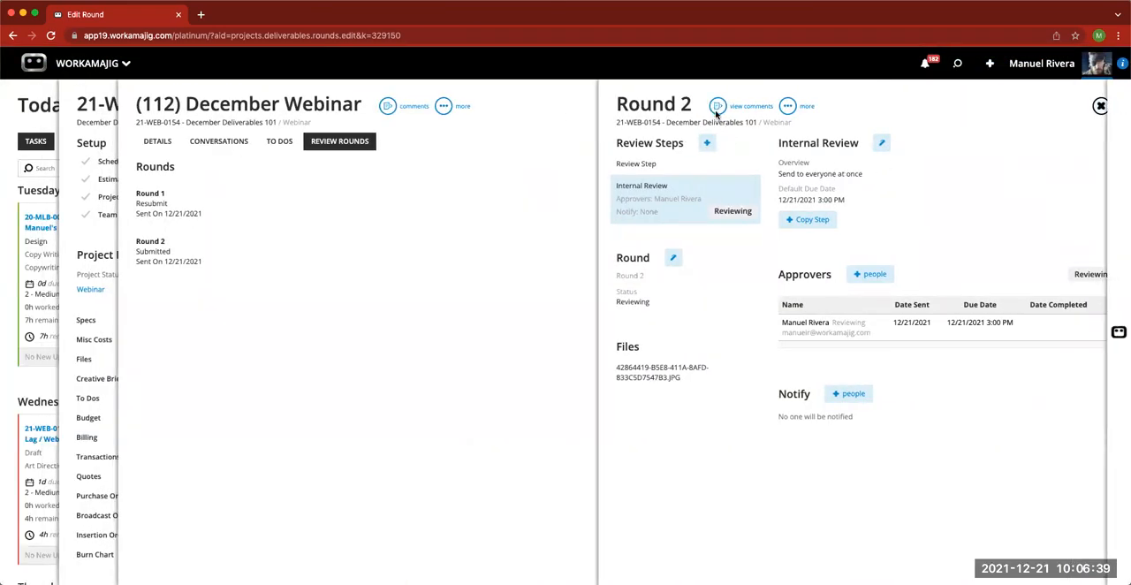
click(716, 107)
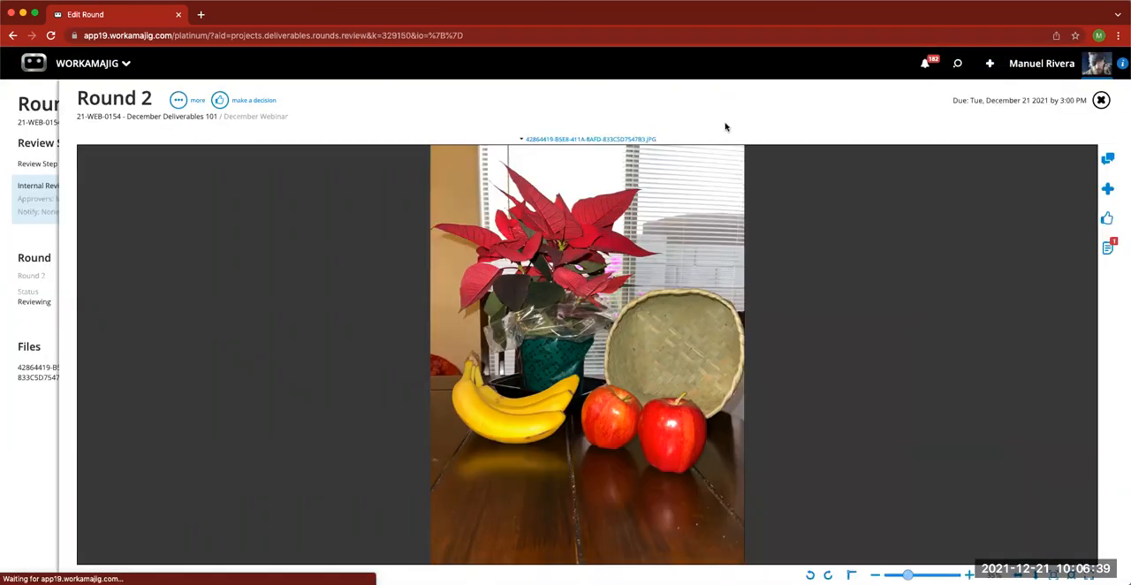
click(1107, 221)
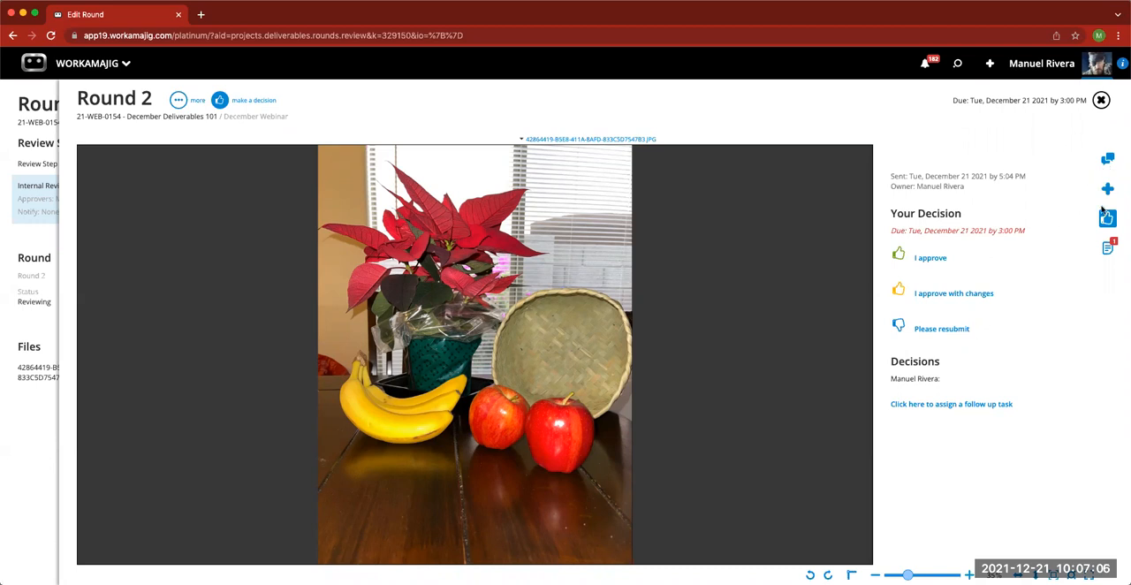
- Assign the existing task 2.1-Layout as Round 2's follow-up task and save it
click(941, 405)
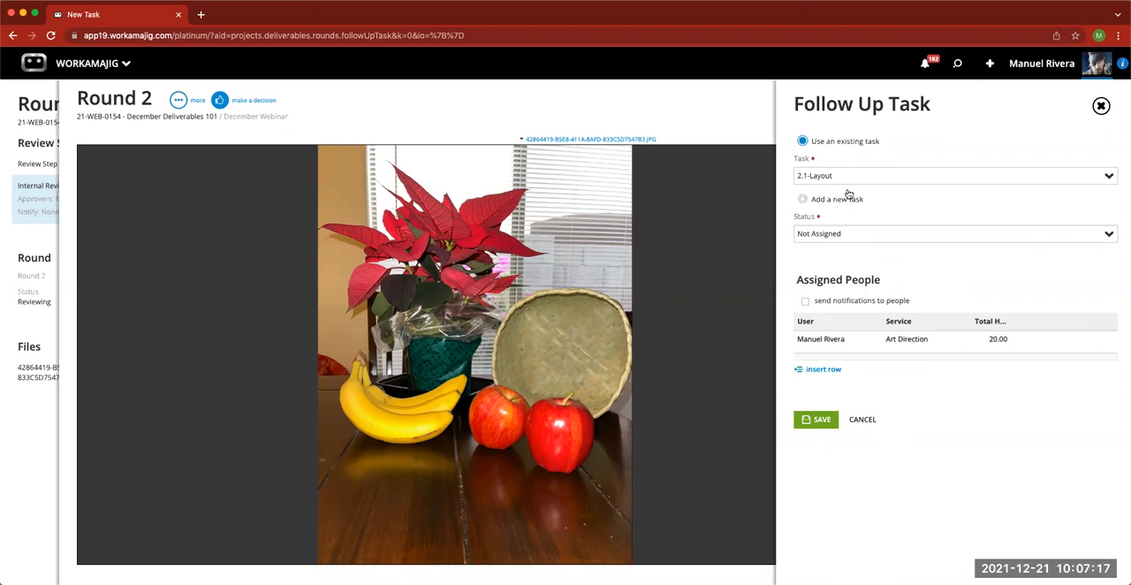
click(1107, 177)
click(969, 294)
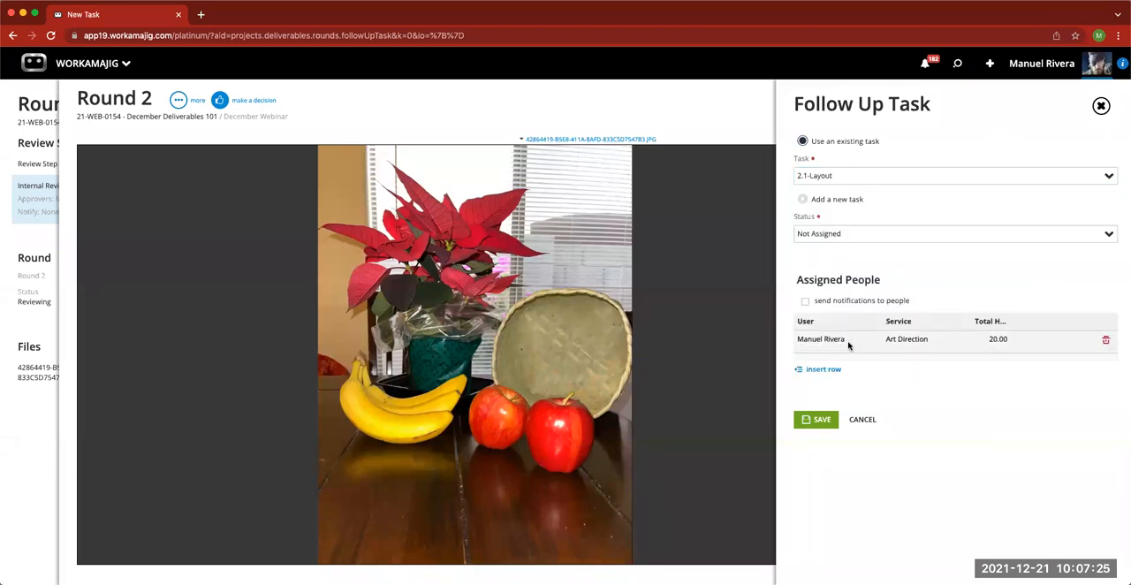
click(901, 342)
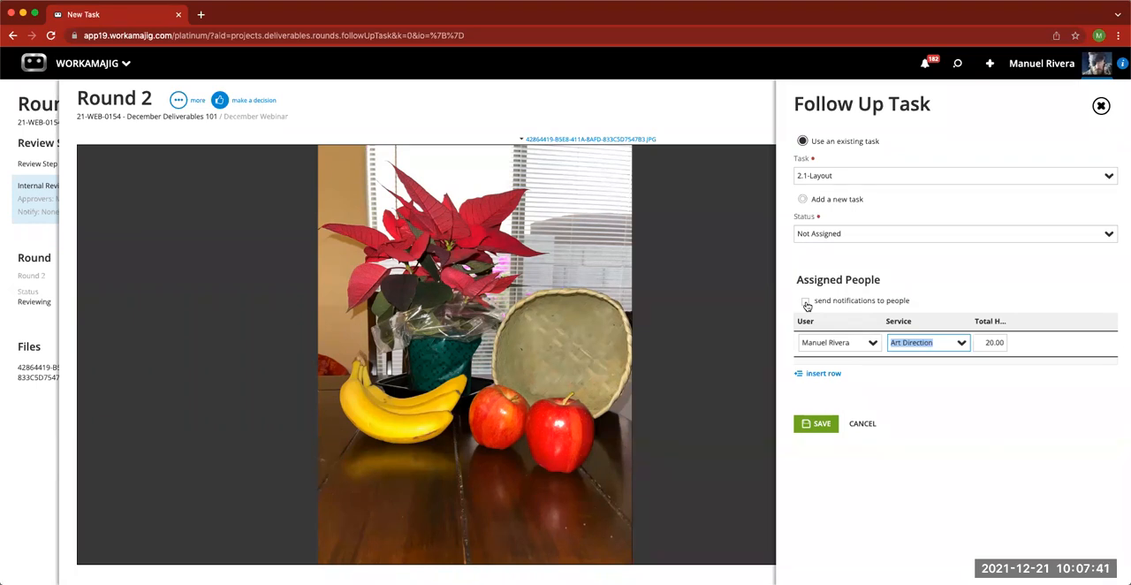
click(936, 262)
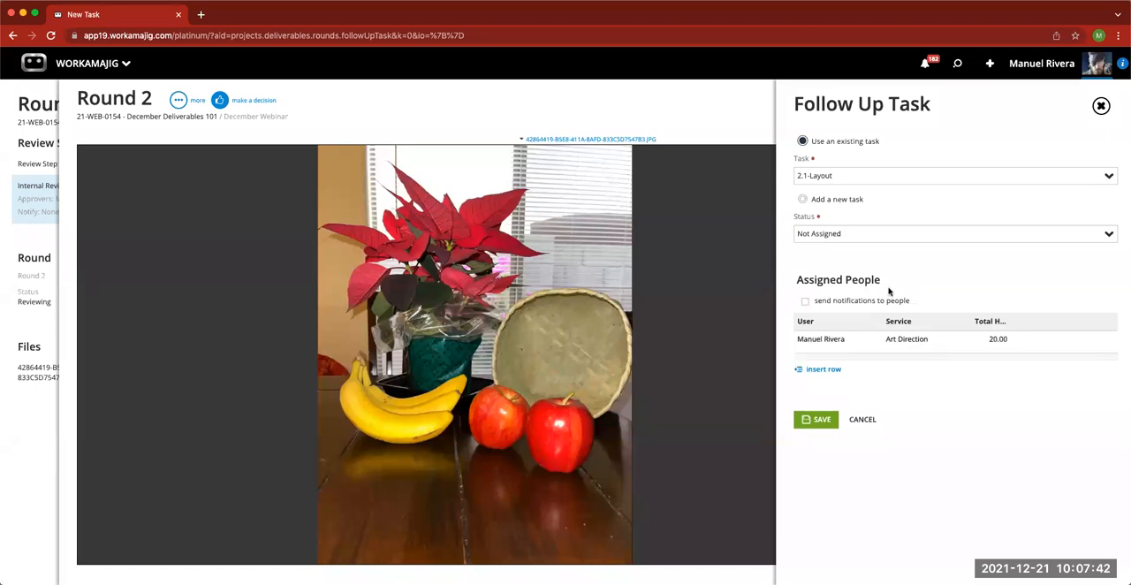
click(817, 417)
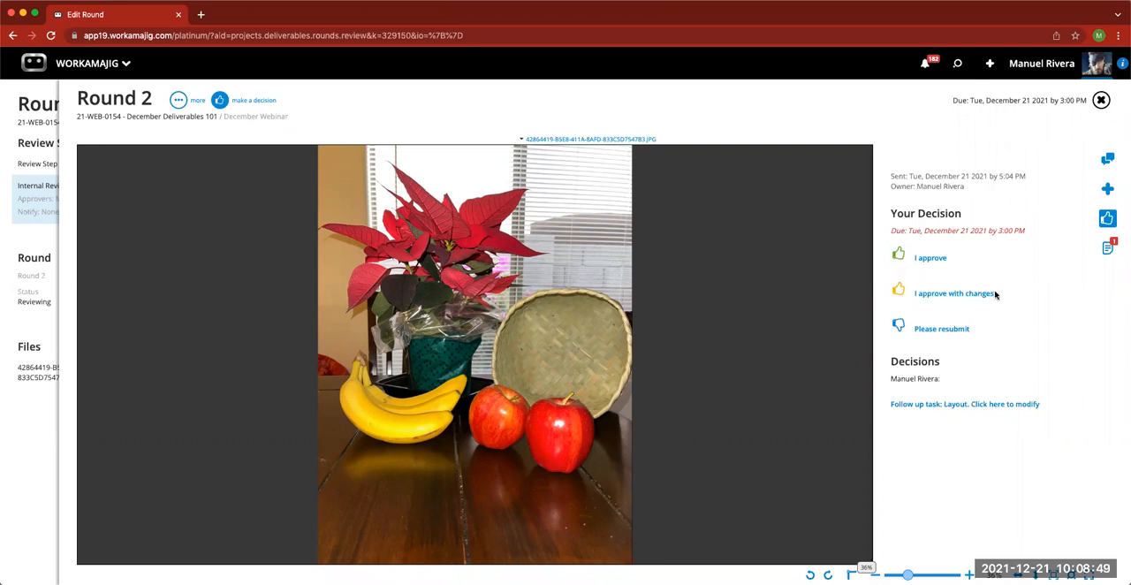
- Request resubmission of Round 2 and close its review to return to the December Webinar deliverable
click(950, 332)
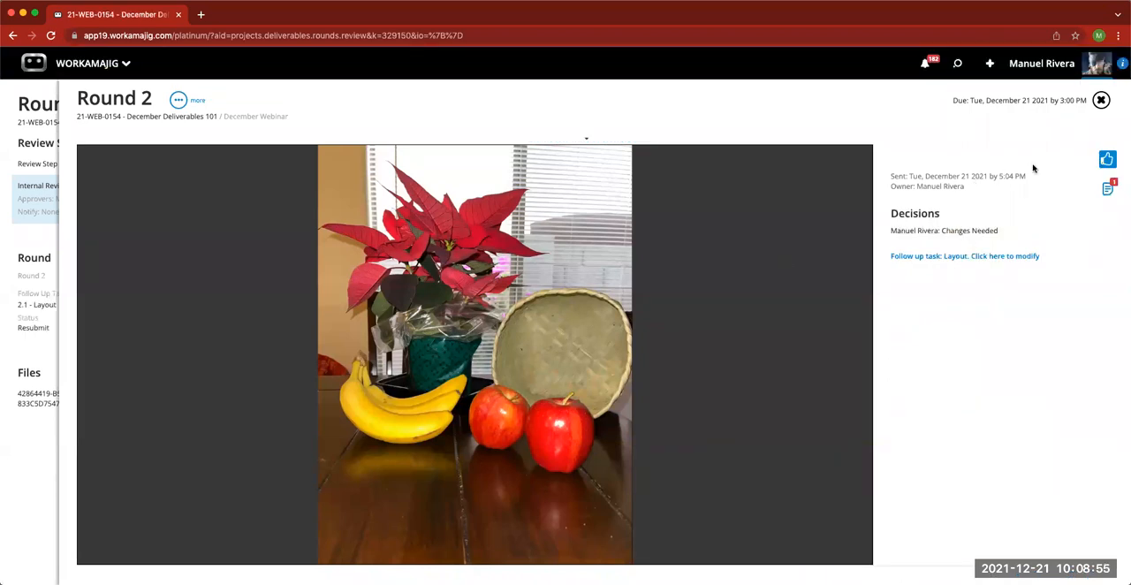
click(1100, 106)
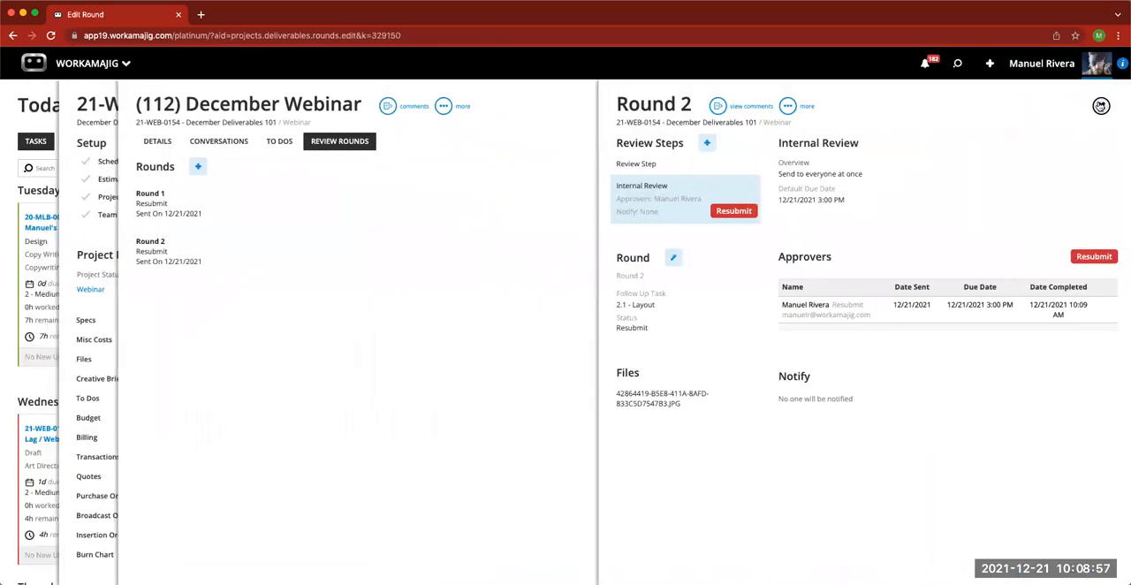
click(1099, 106)
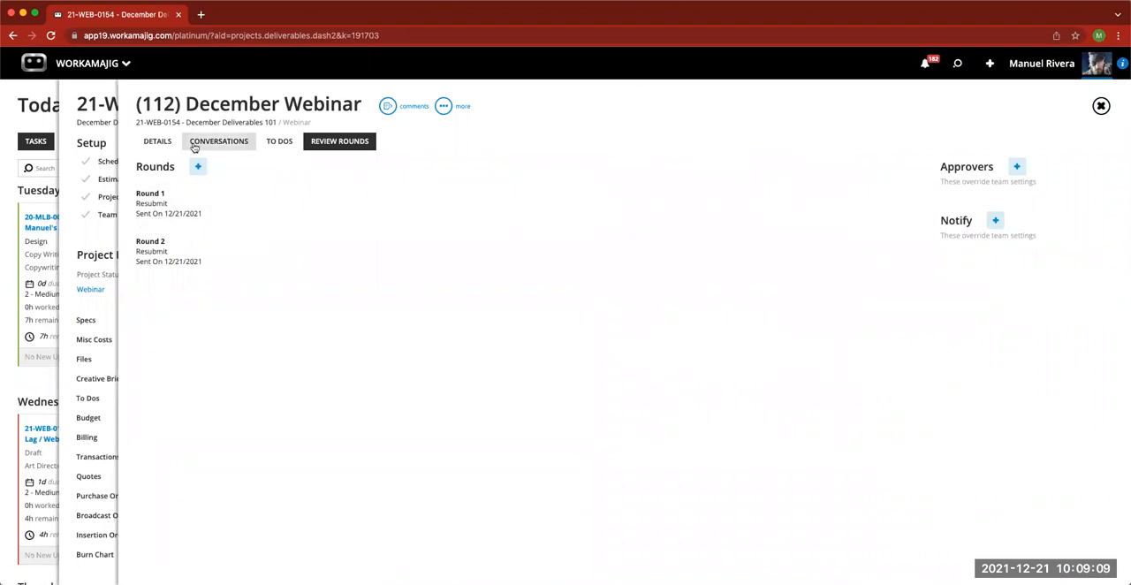
- Look through the December Webinar deliverable's to dos, conversations and details, ending on its review rounds
click(279, 143)
click(237, 145)
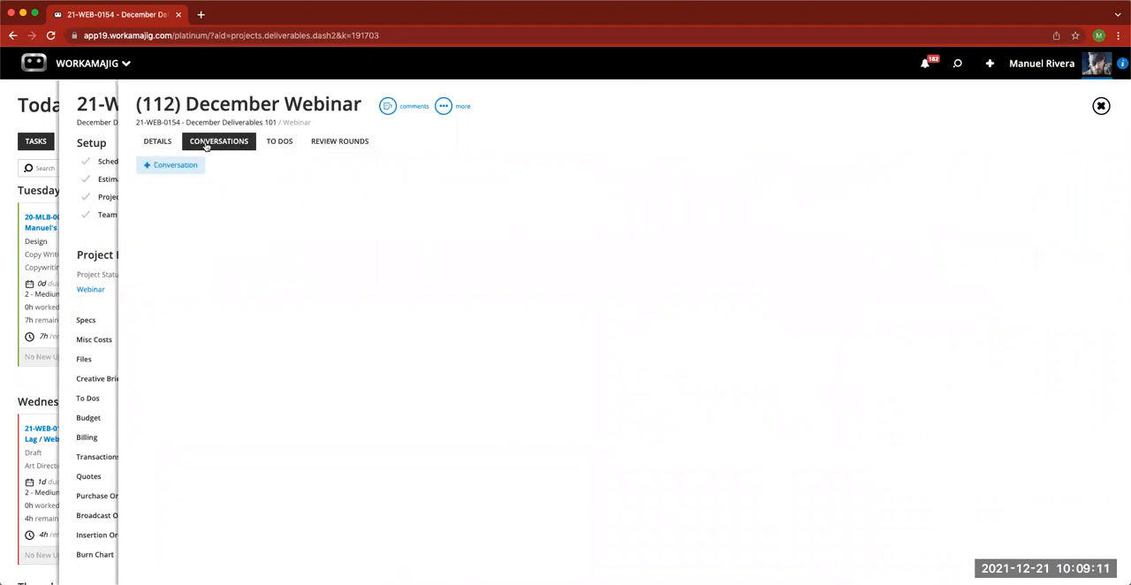
click(158, 144)
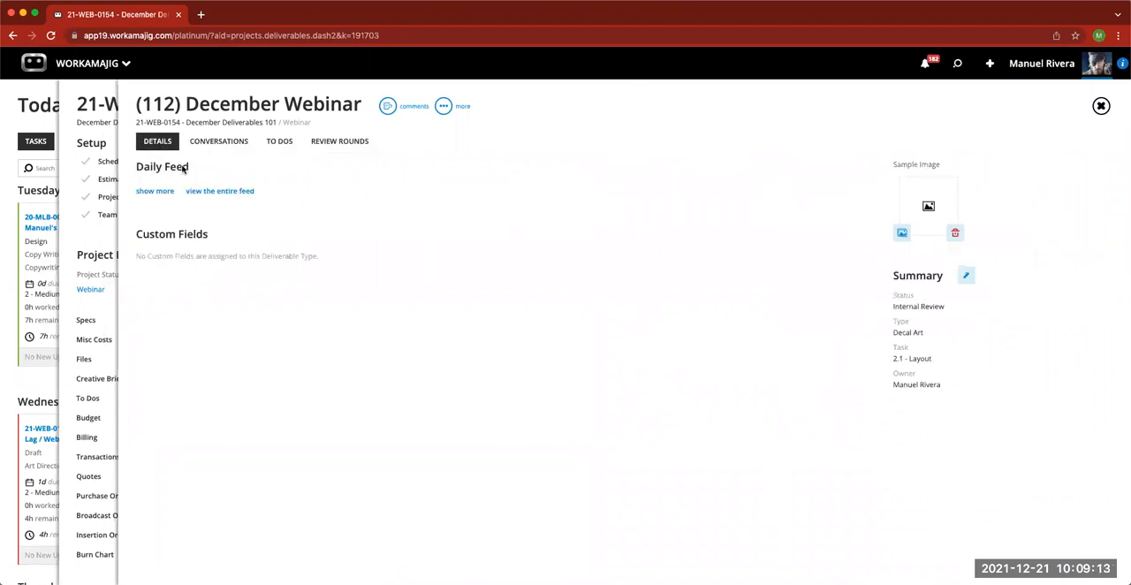
click(224, 151)
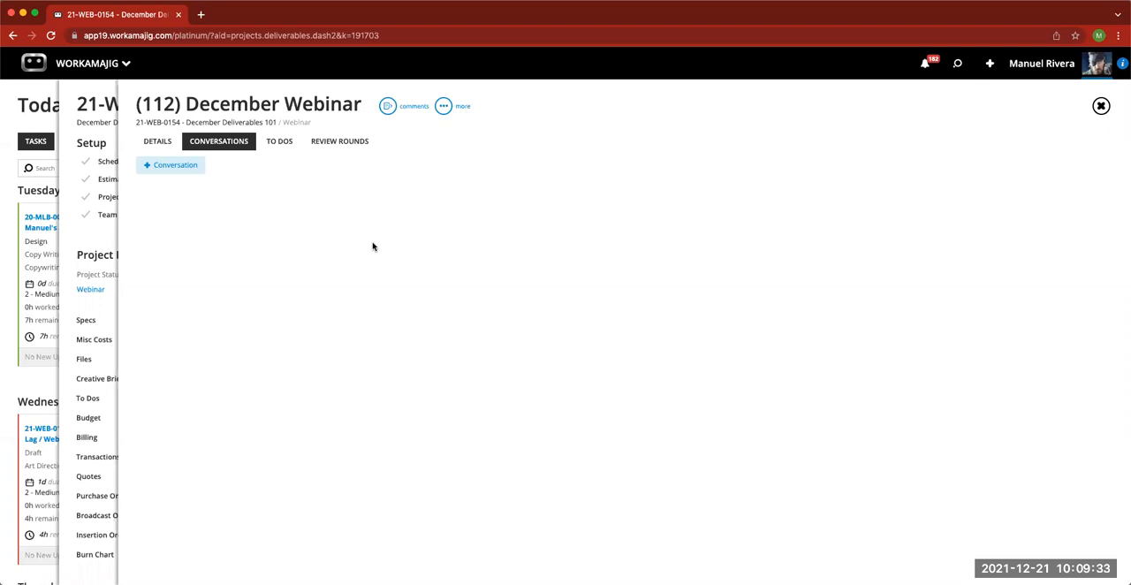
click(281, 143)
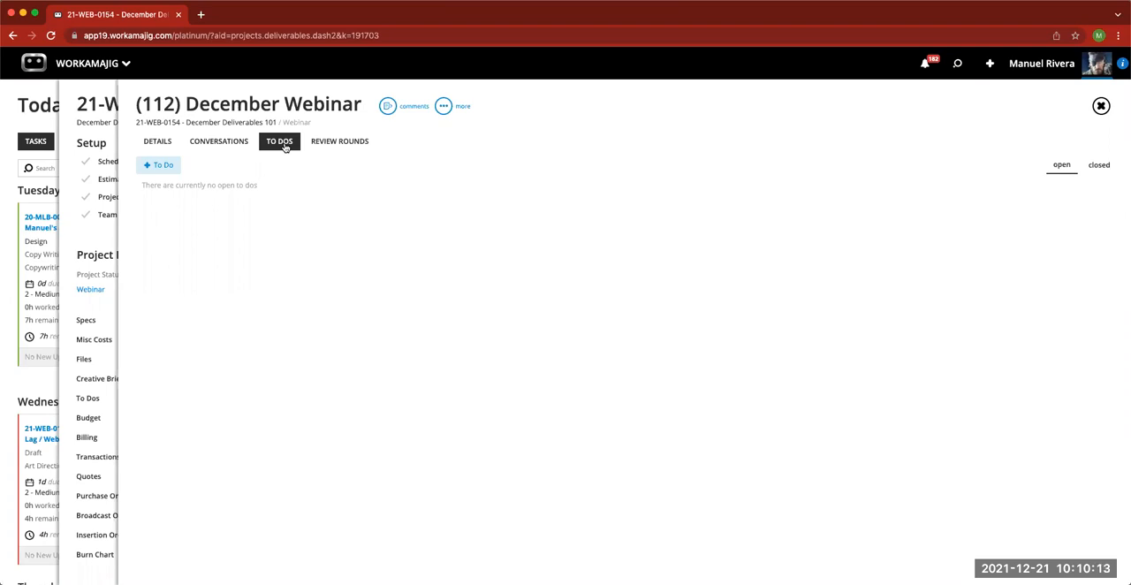
click(324, 143)
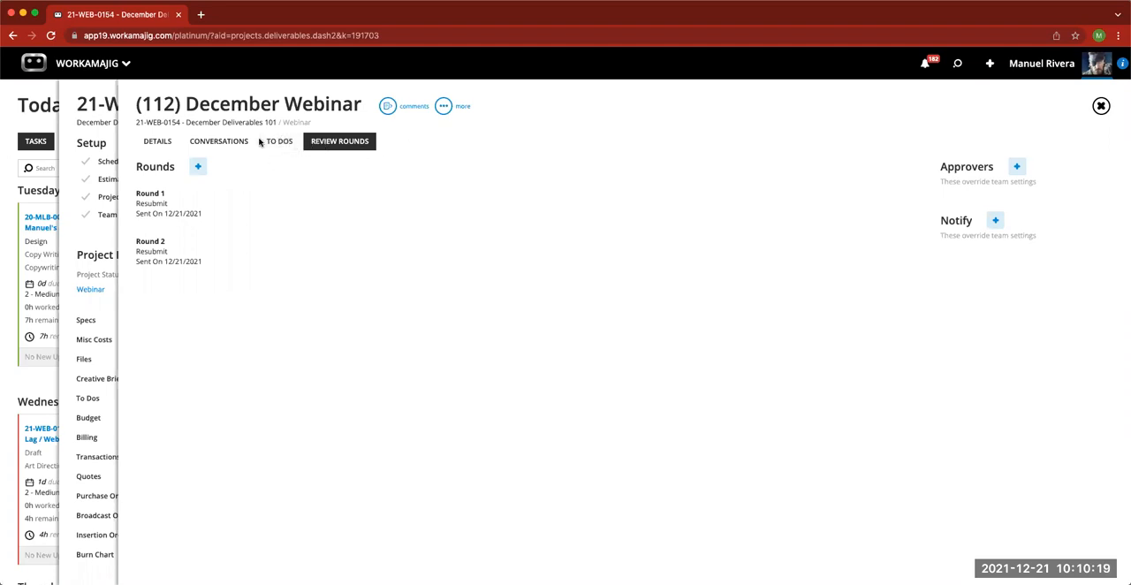
- Close the deliverable, view the schedule of project 21-WEB-0154, and return to the Today - Creatives page
click(1100, 106)
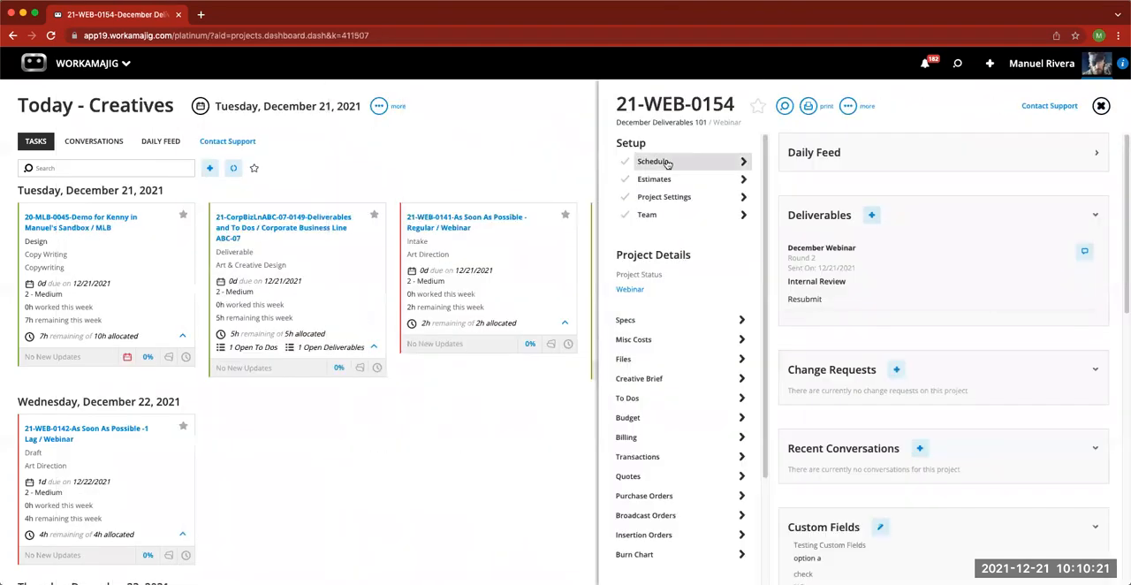
click(660, 166)
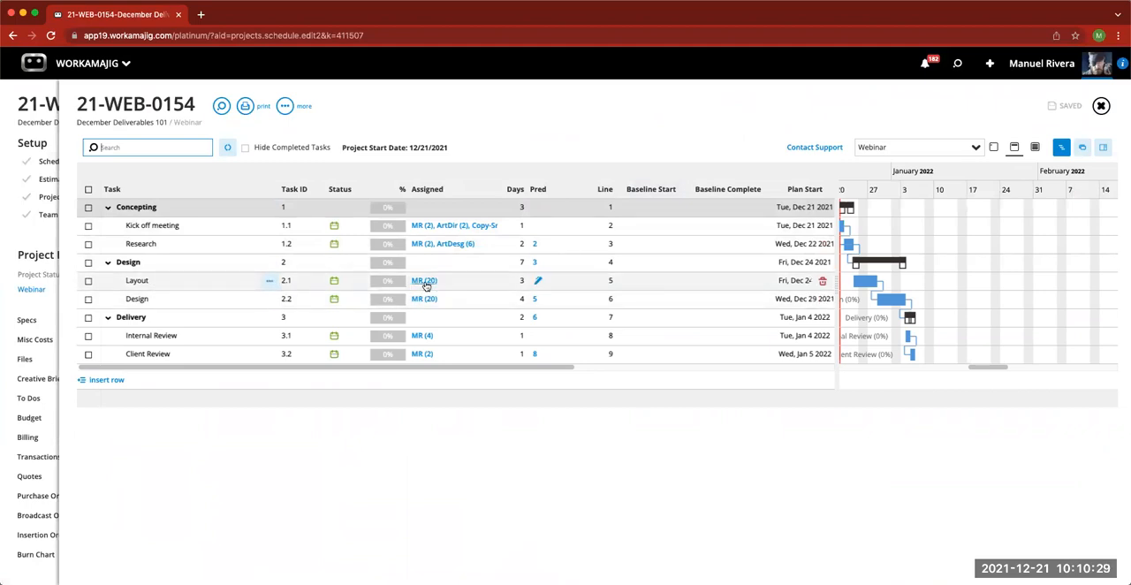
click(1101, 106)
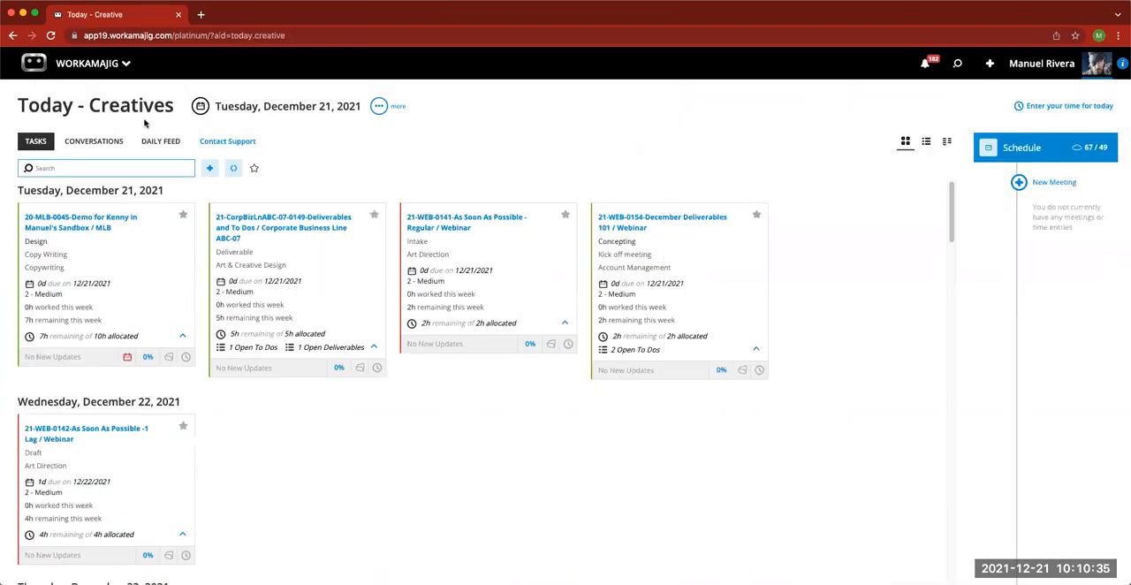
- Reload the creatives' Today page and filter its tasks by "december"
click(93, 70)
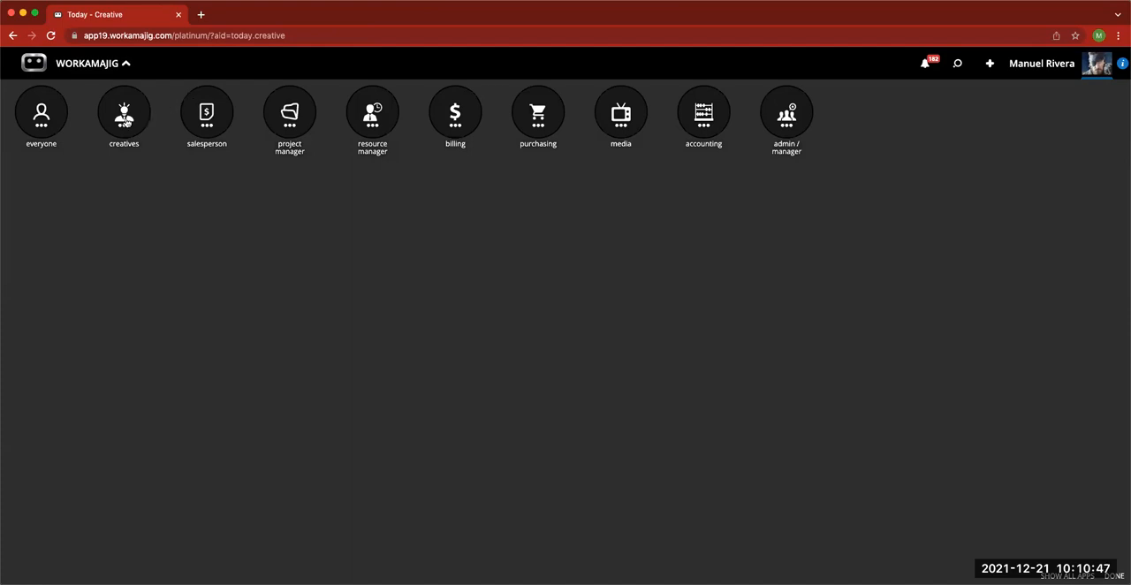
click(126, 121)
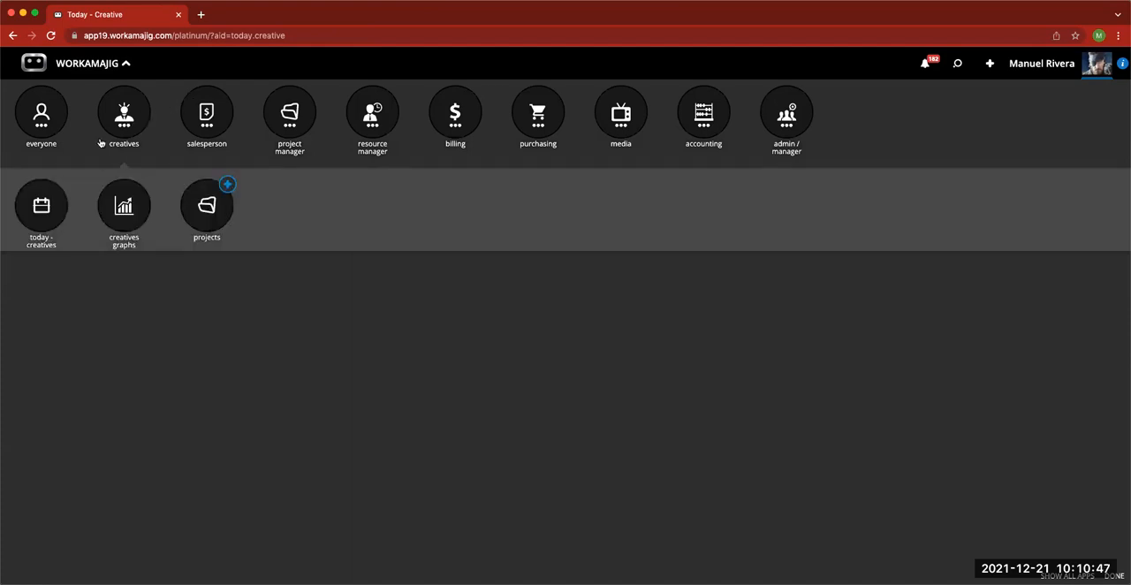
click(41, 207)
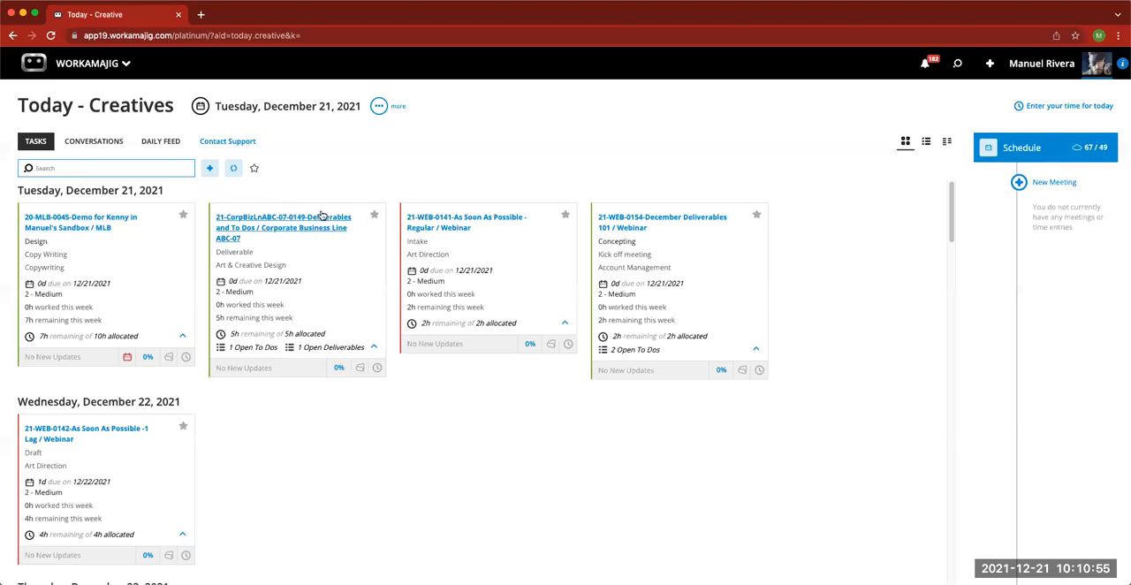
text(december)
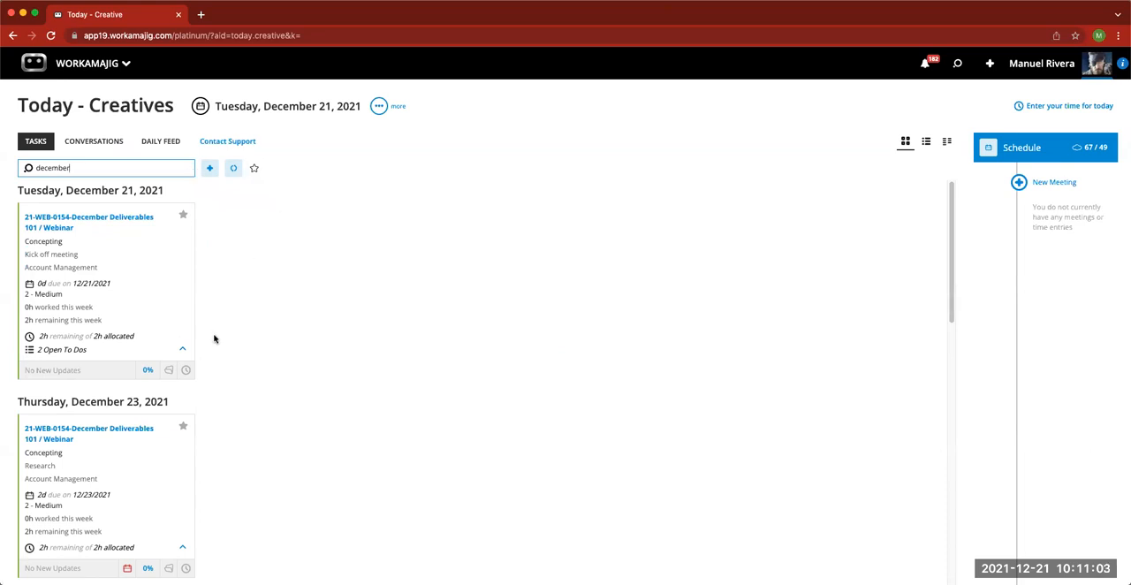
- Open the deliverables of the Layout assignment due 12/28/2021 and view the time entry form without saving
scroll(214, 327, down, 5)
scroll(214, 338, down, 3)
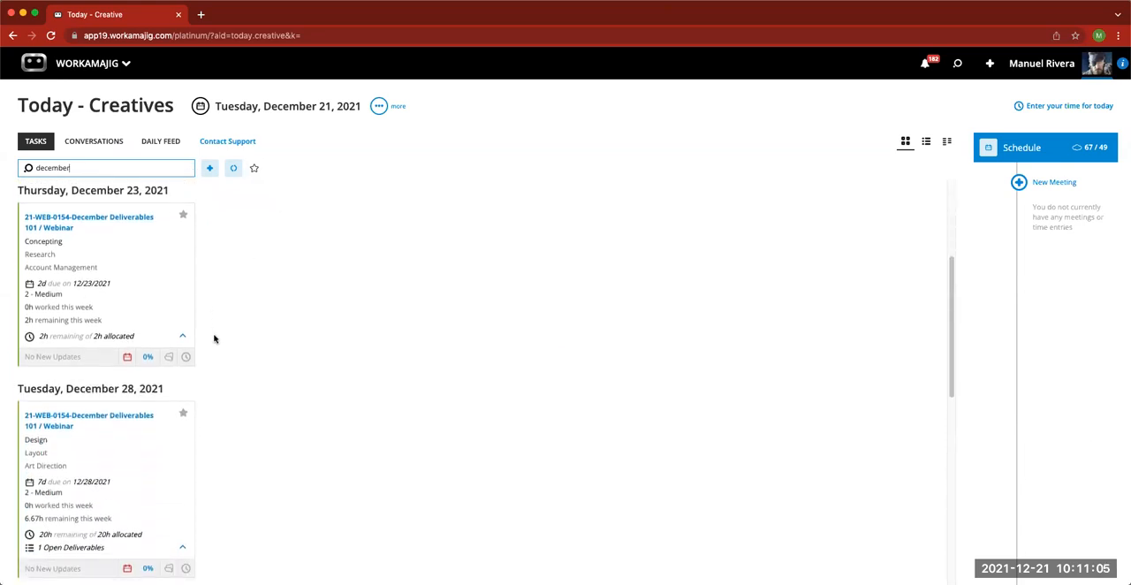
scroll(214, 338, down, 3)
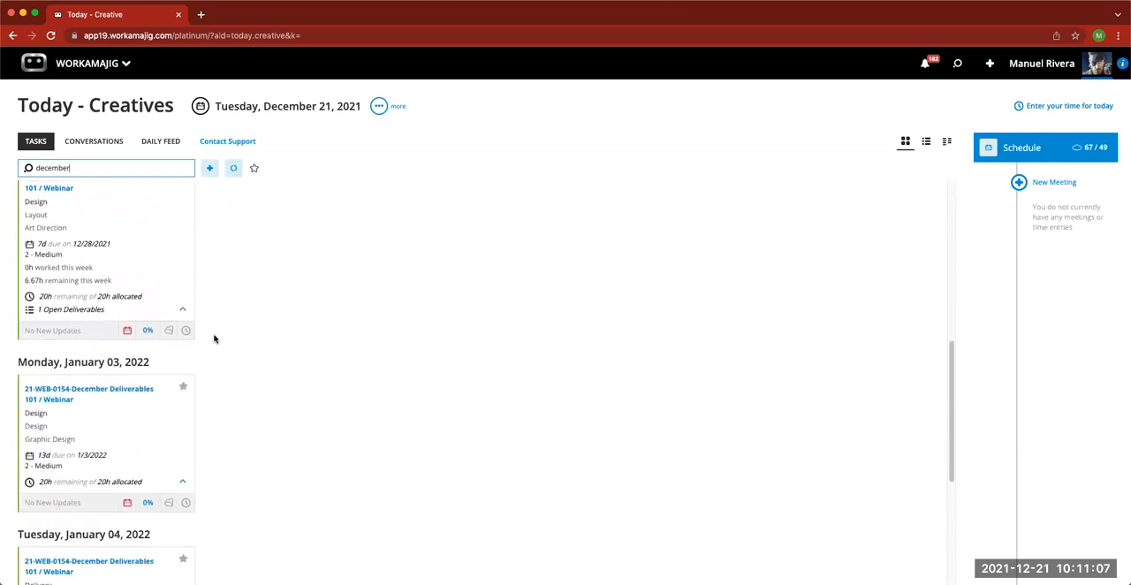
scroll(212, 336, up, 1)
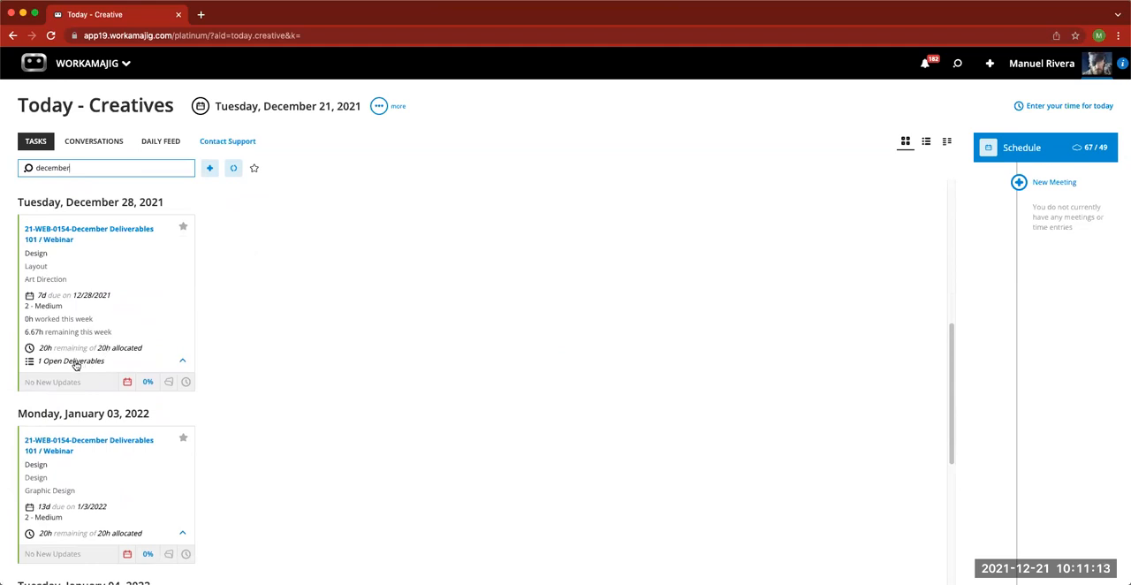
click(145, 321)
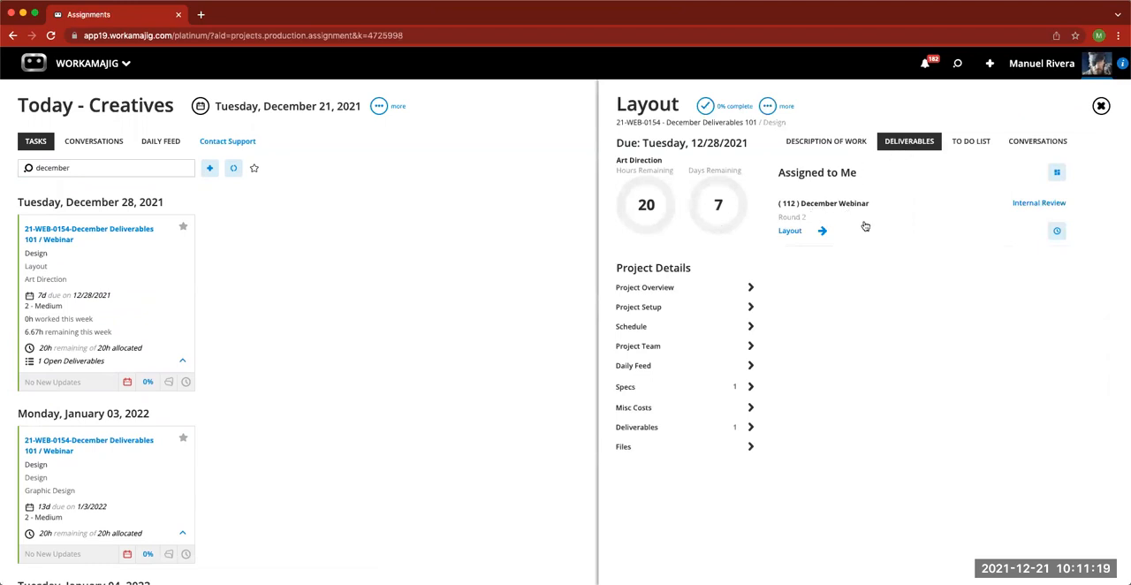
click(1056, 233)
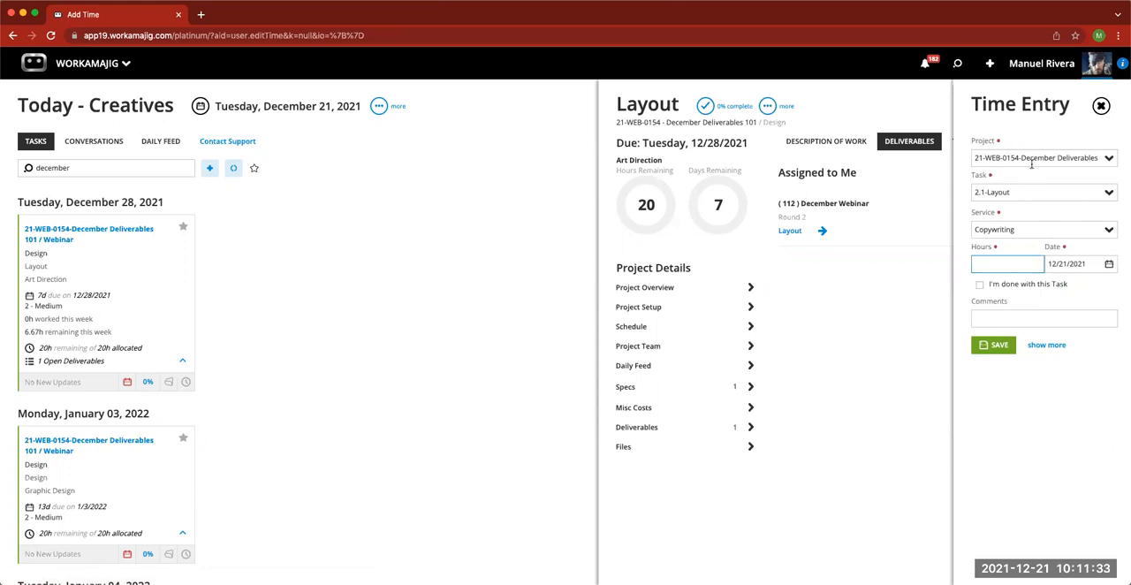
click(1101, 106)
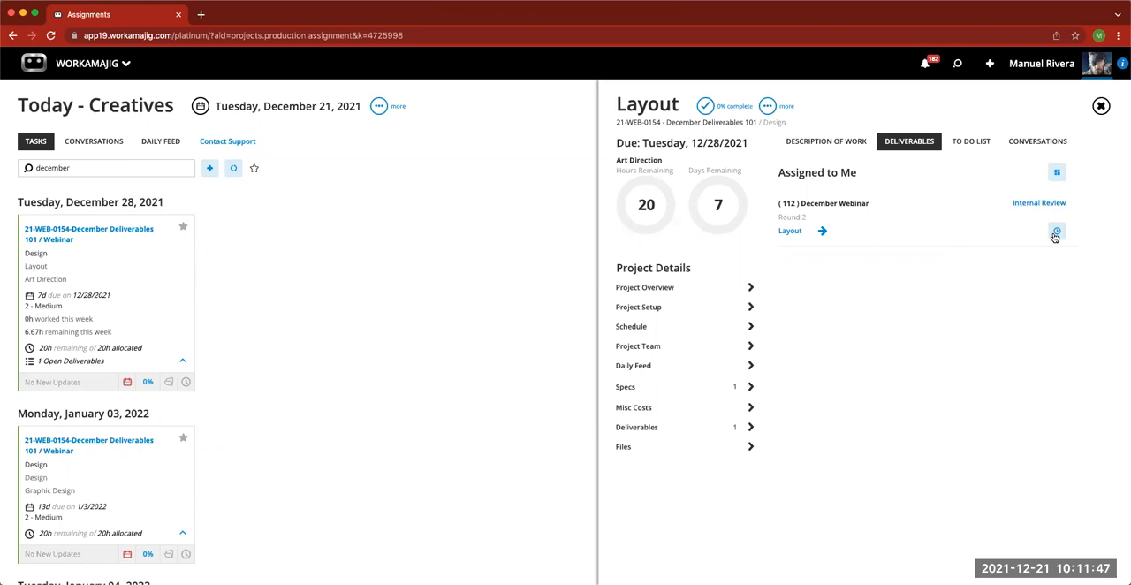
- Move the December Webinar deliverable to task 2.2 - Design and close the Layout assignment
click(914, 220)
click(783, 234)
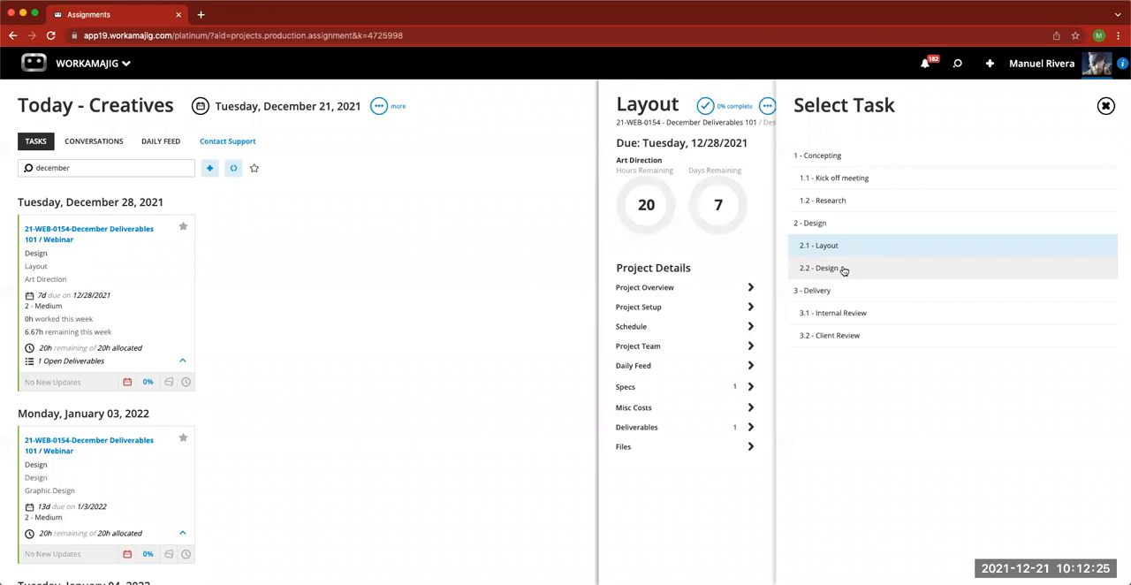
click(844, 269)
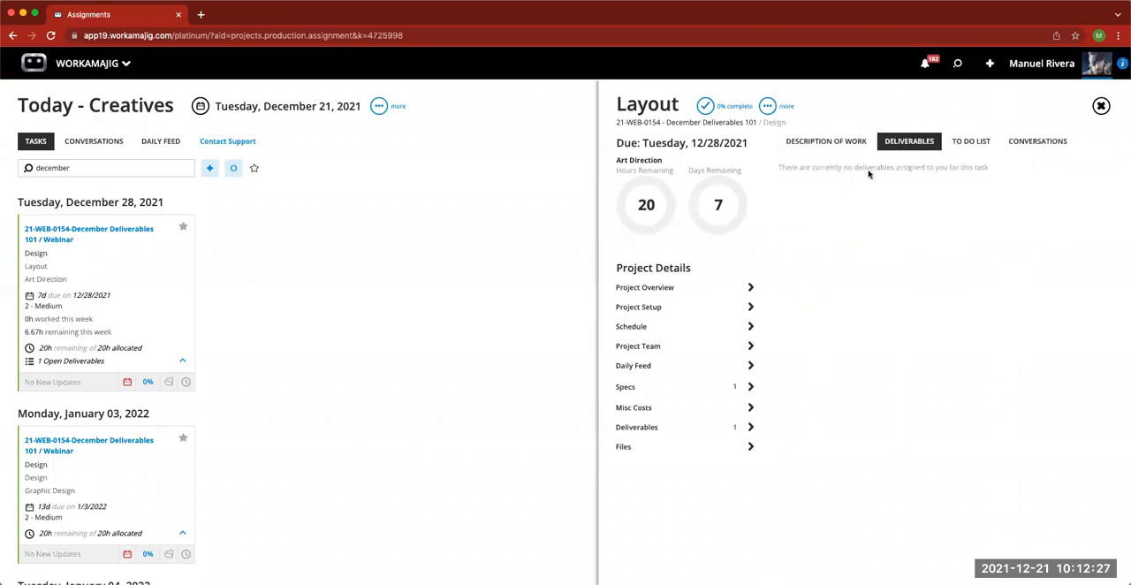
click(1101, 106)
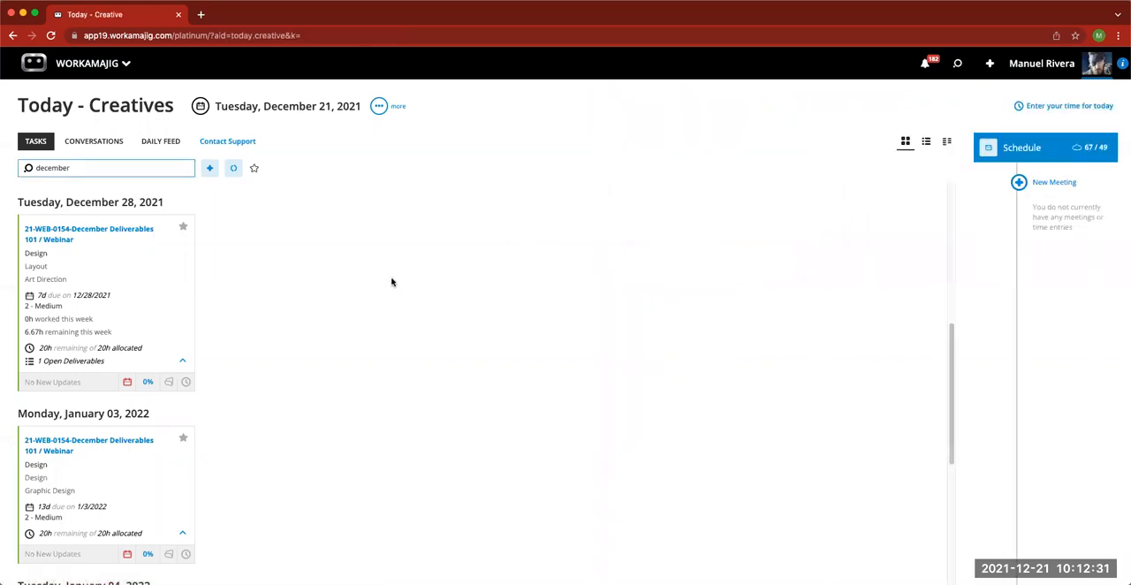
- Open the Design assignment due 1/3/2022 and open its December Webinar deliverable's review rounds
scroll(288, 353, down, 2)
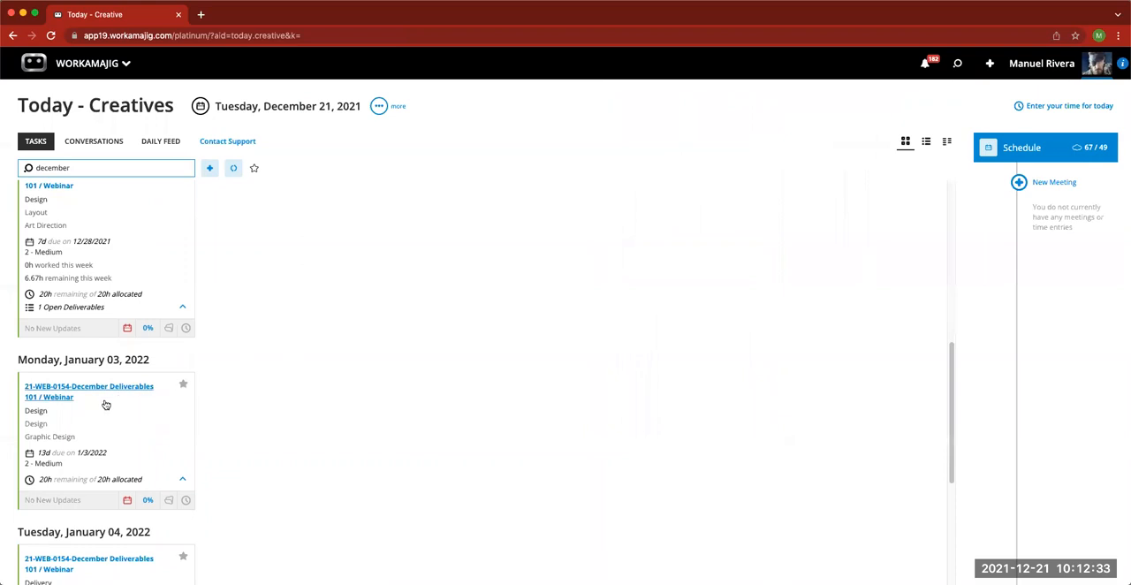
click(130, 429)
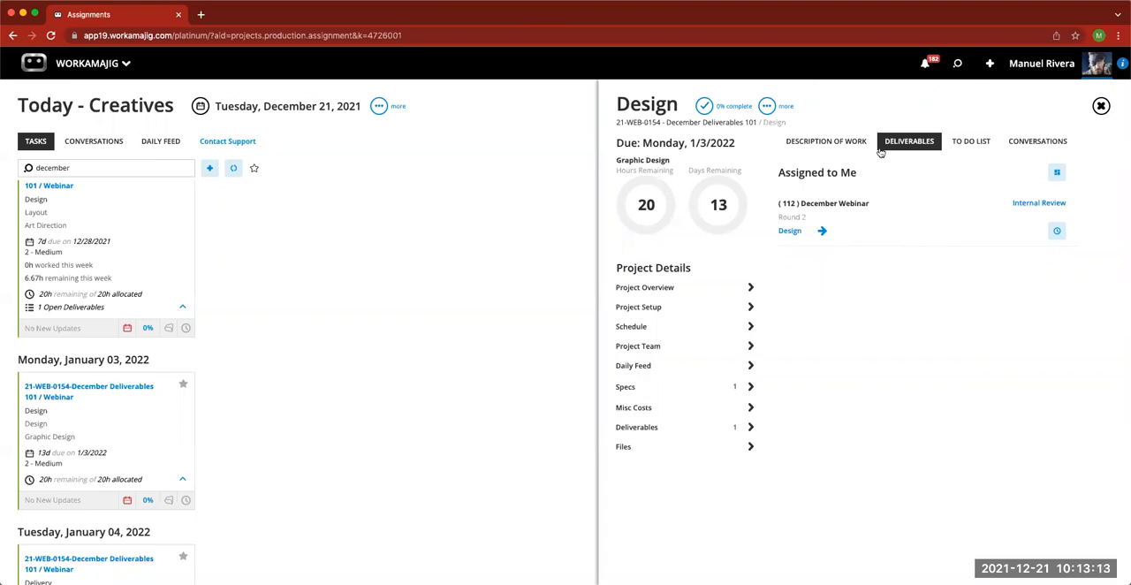
click(892, 215)
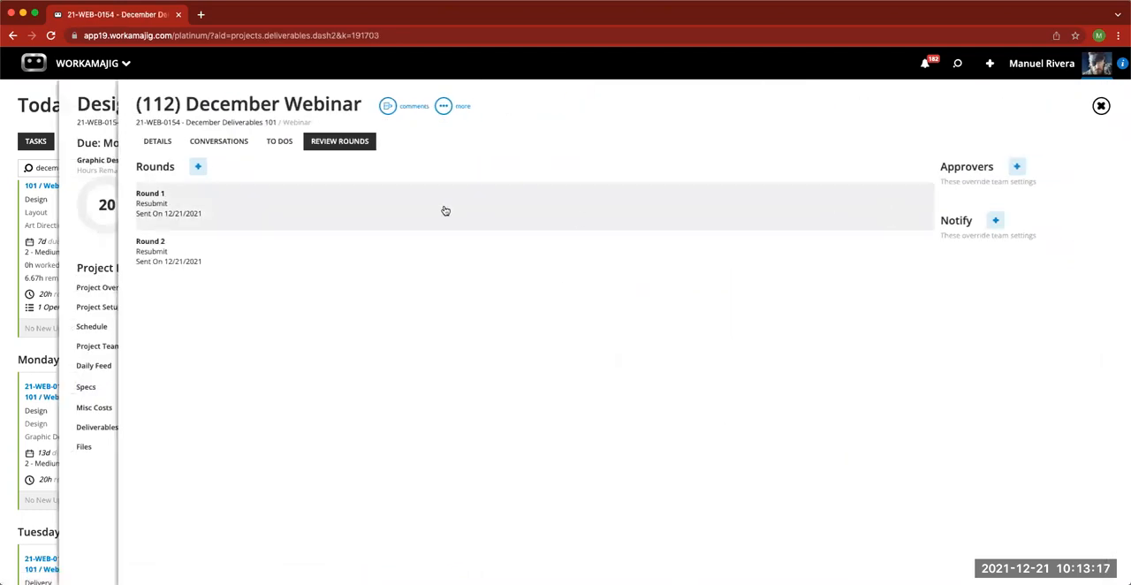
- Check the December Webinar deliverable's details and edit form without saving, and return to the creatives' Today page
click(163, 149)
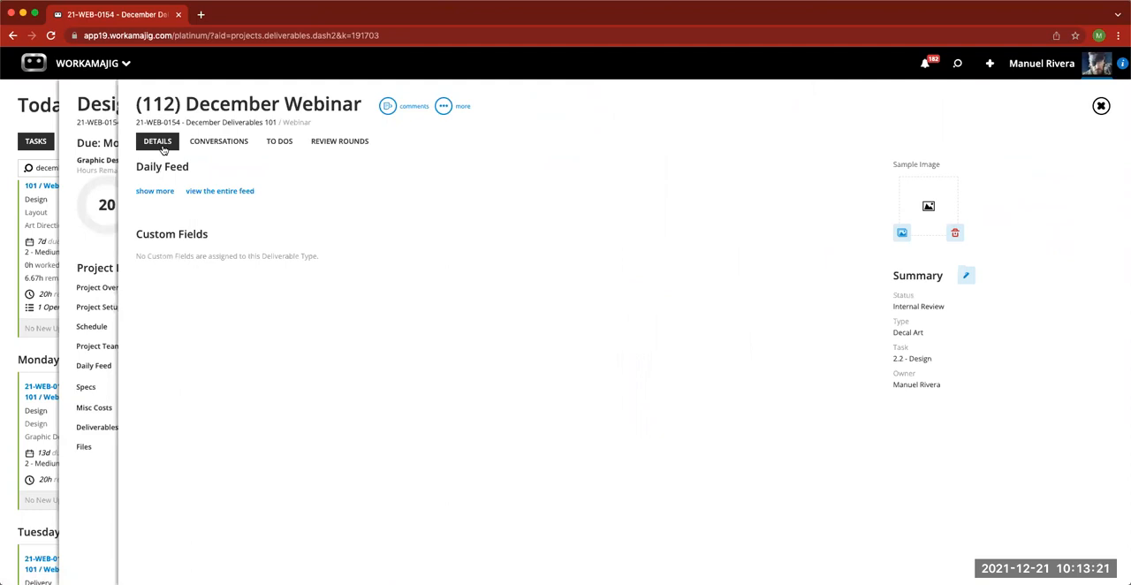
click(966, 278)
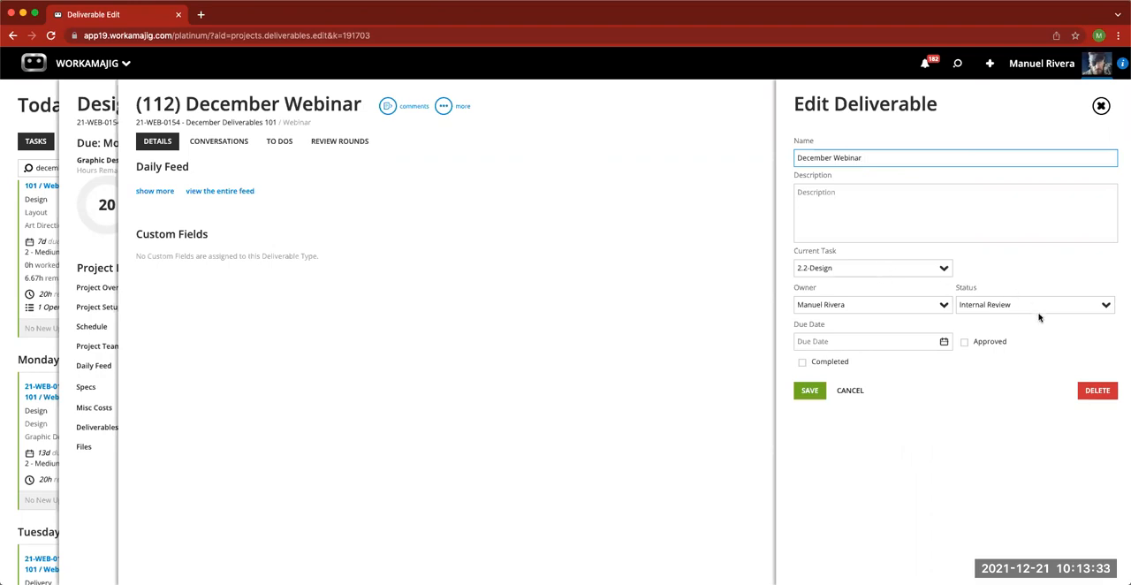
click(1101, 106)
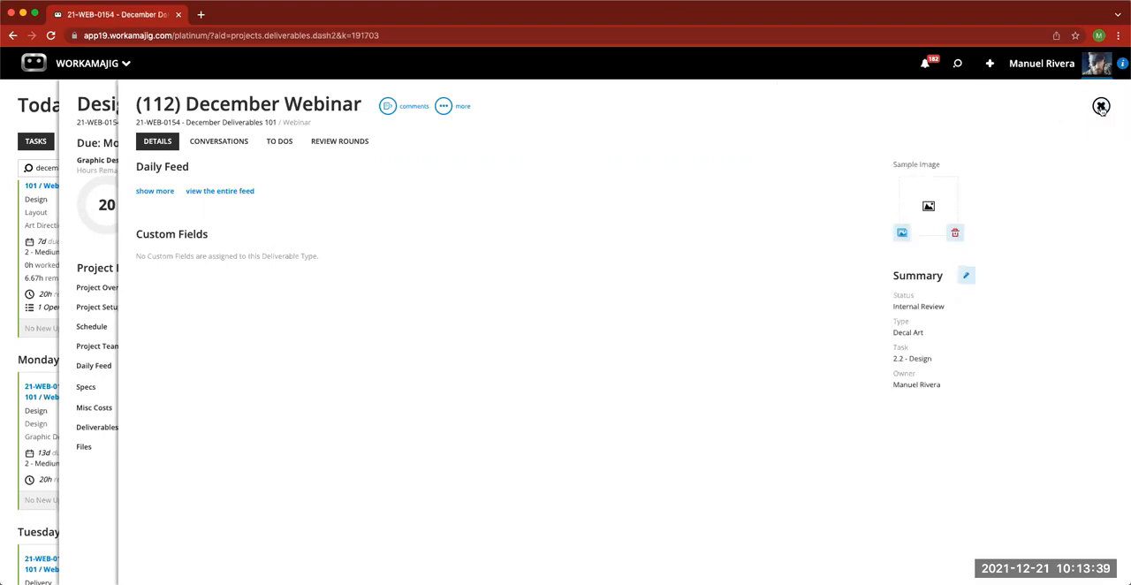
click(1101, 106)
click(1101, 106)
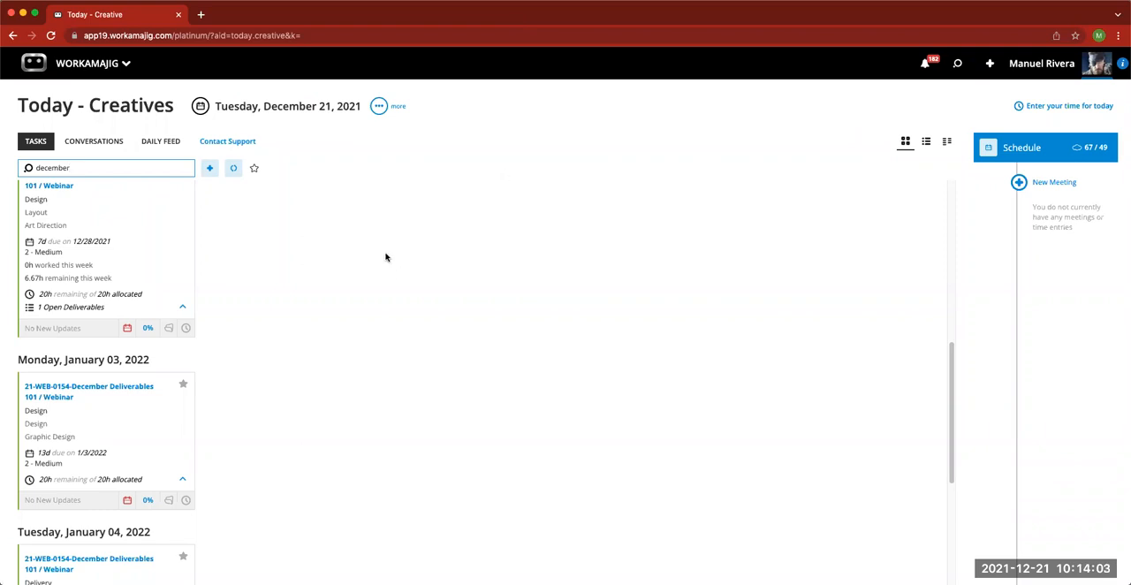
- View the Deliverables of the Research assignment due 12/23/2021 and the 21-WEB-0154 project dashboard, closing both
scroll(270, 301, up, 3)
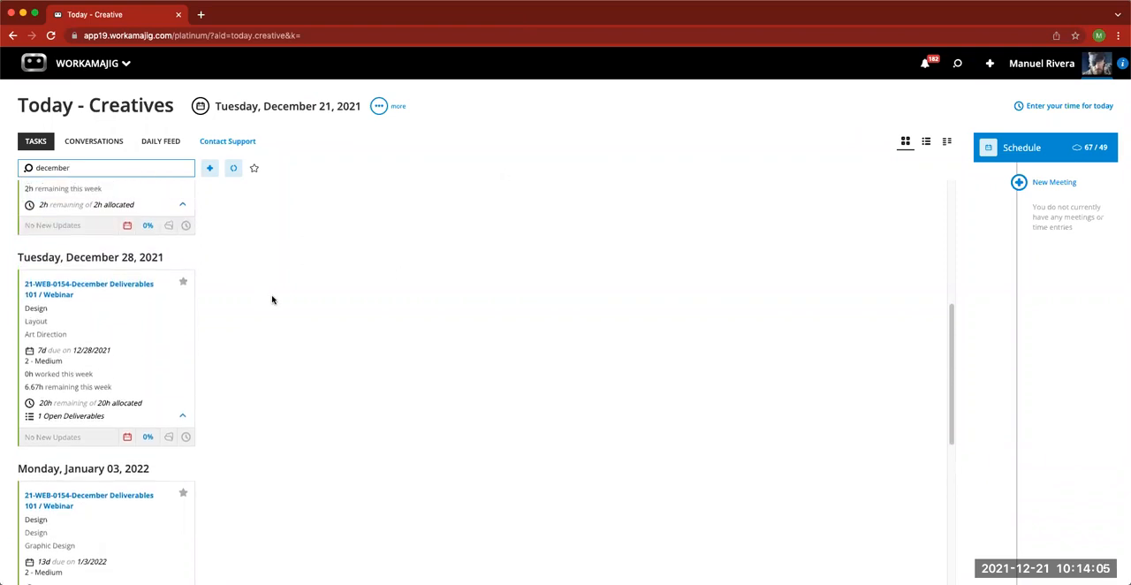
click(153, 295)
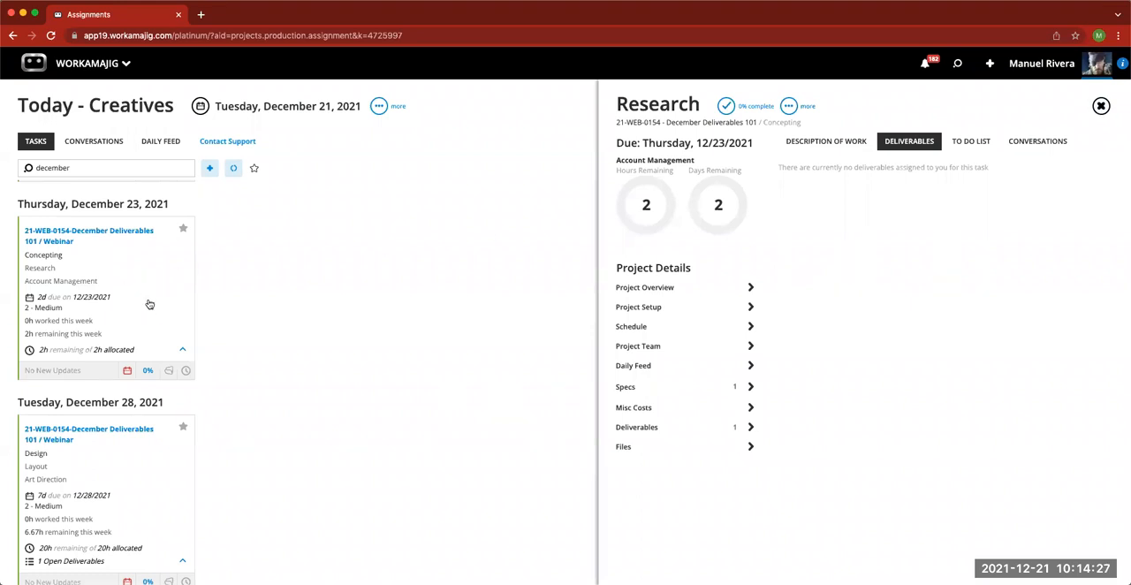
click(1101, 106)
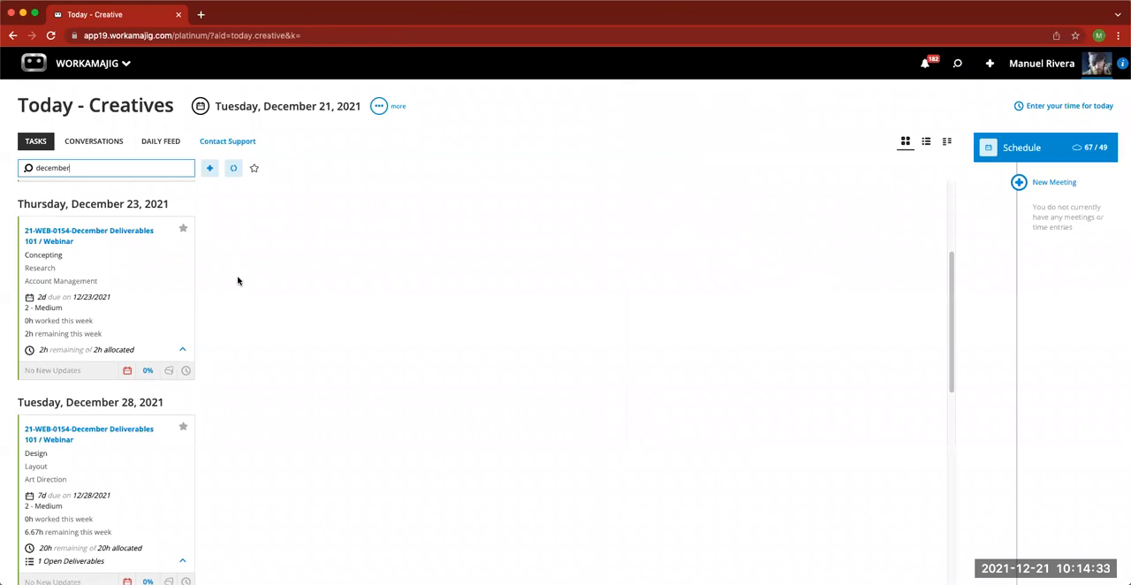
click(97, 235)
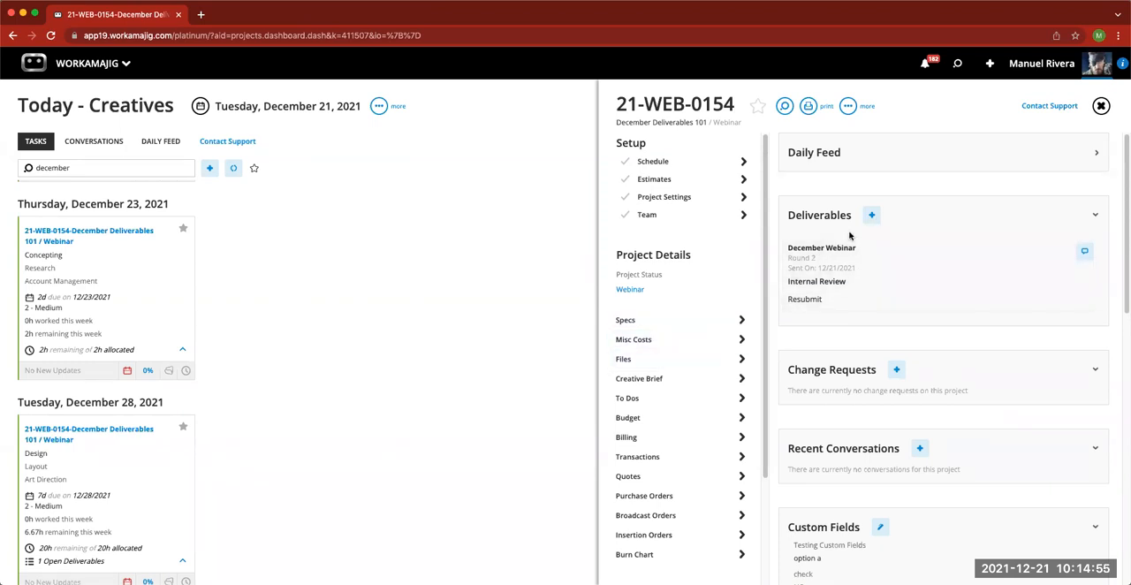
click(1101, 106)
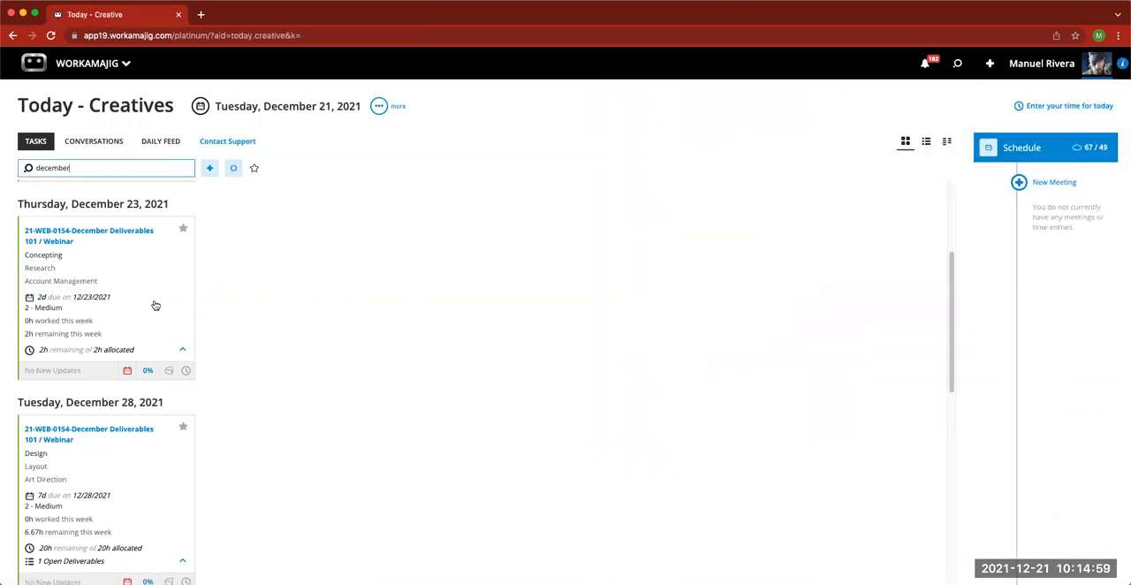
- Open the project's Deliverables list from the Research task card and examine its filters, columns and grouping options
click(169, 371)
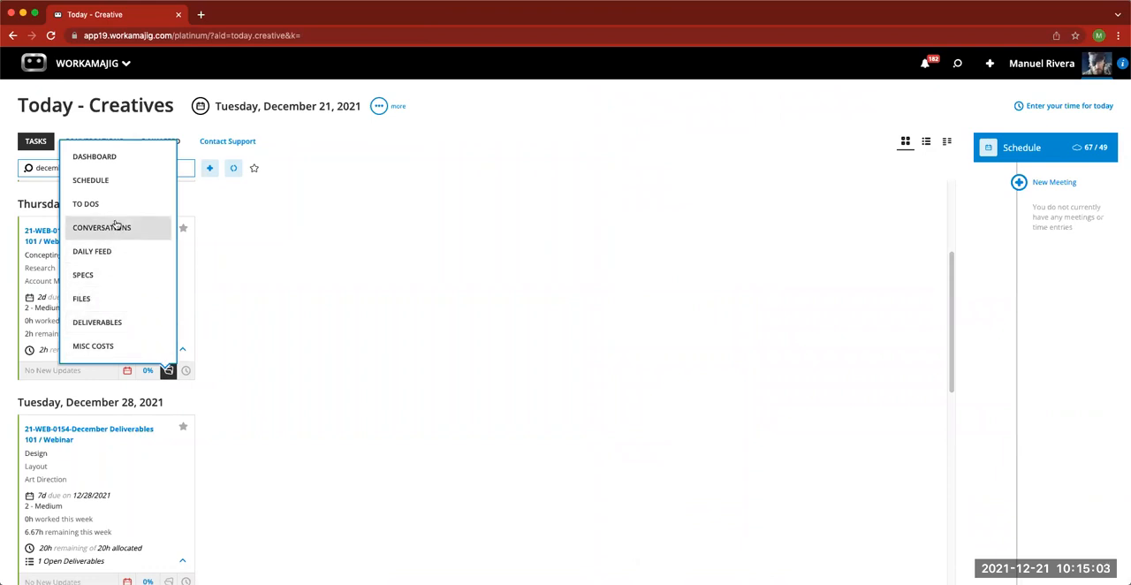
click(111, 320)
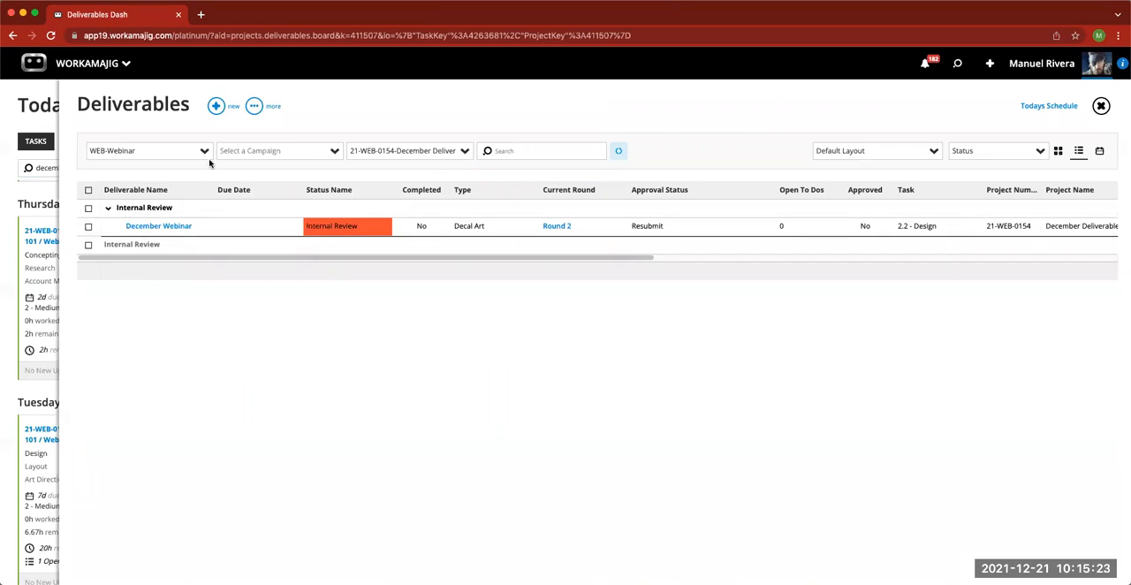
drag(159, 151, 92, 152)
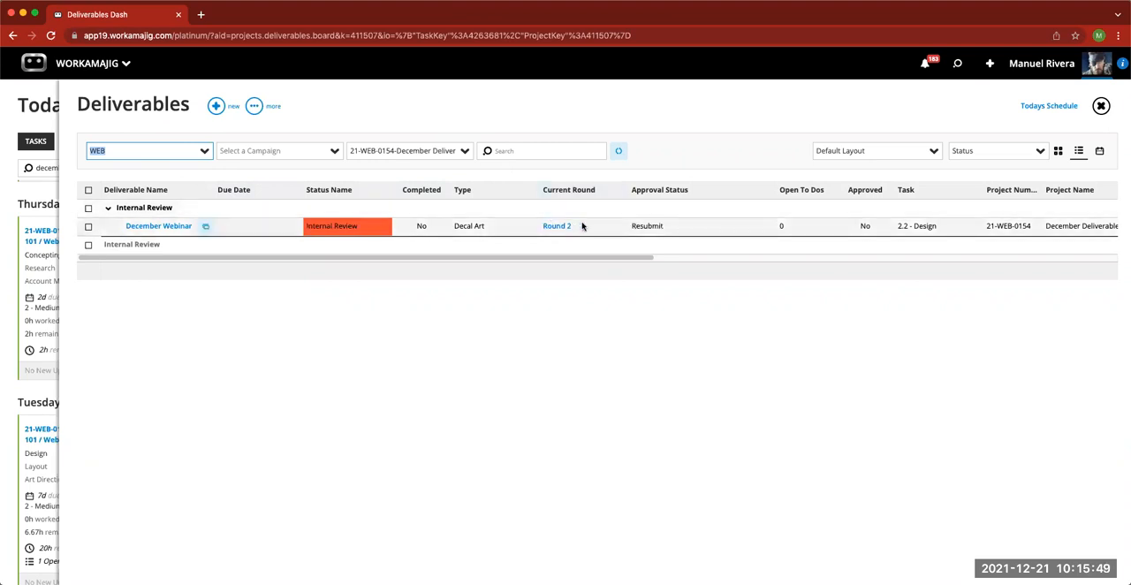
drag(631, 258, 907, 257)
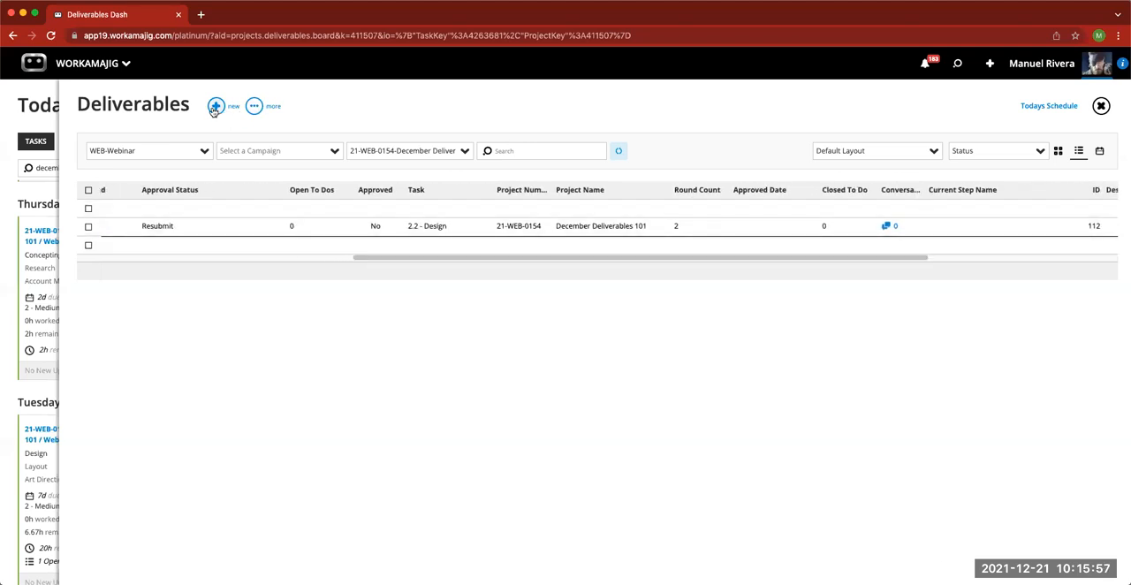
drag(573, 258, 309, 240)
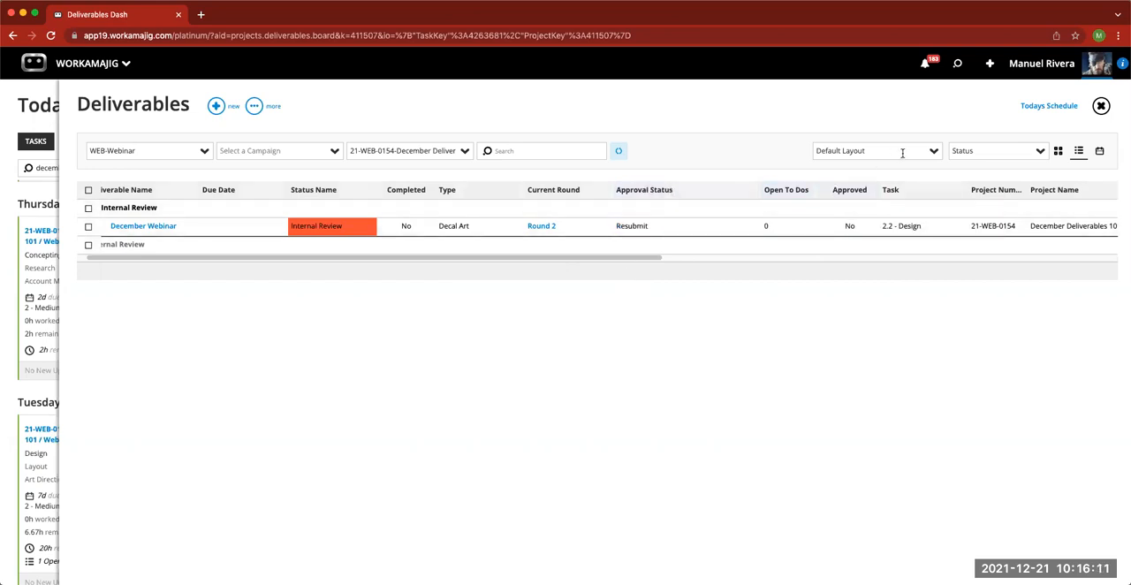
click(1039, 152)
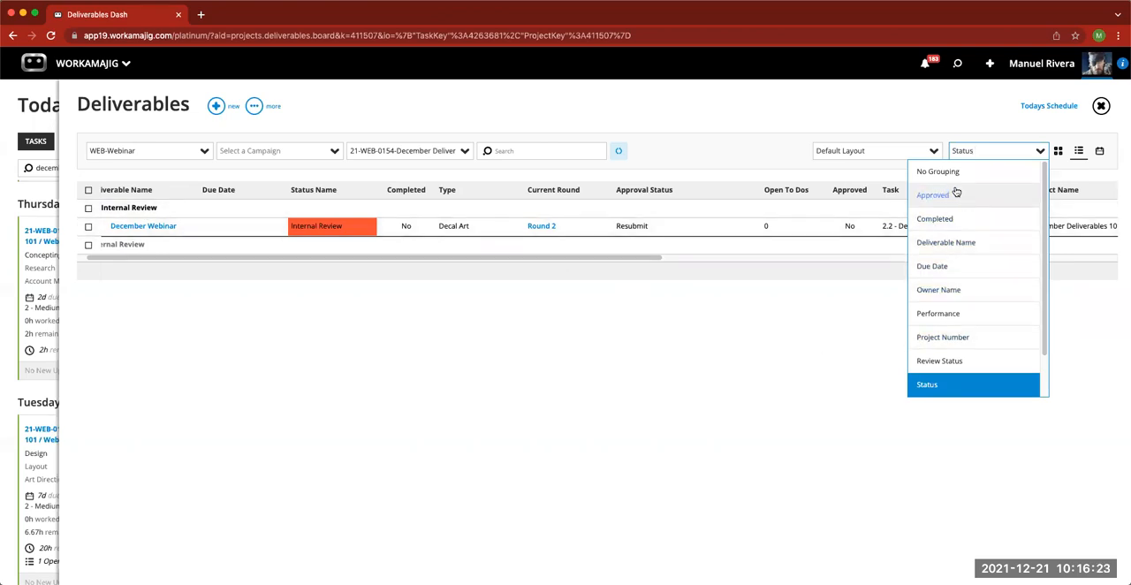
click(966, 117)
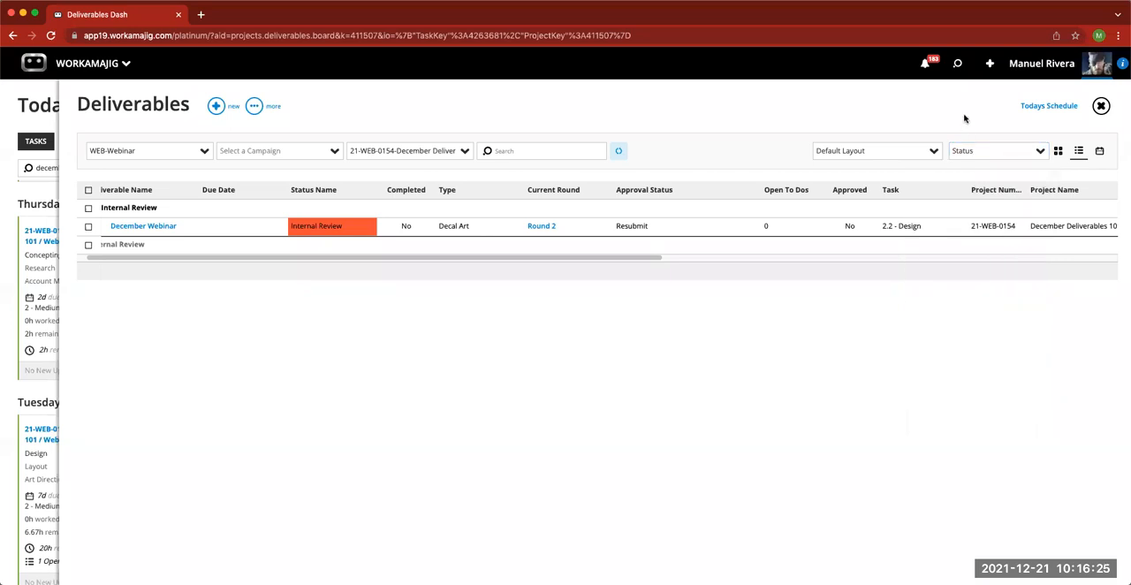
- View the project's deliverables as a board by status and by tasks and as a calendar, and return to the board
click(1058, 152)
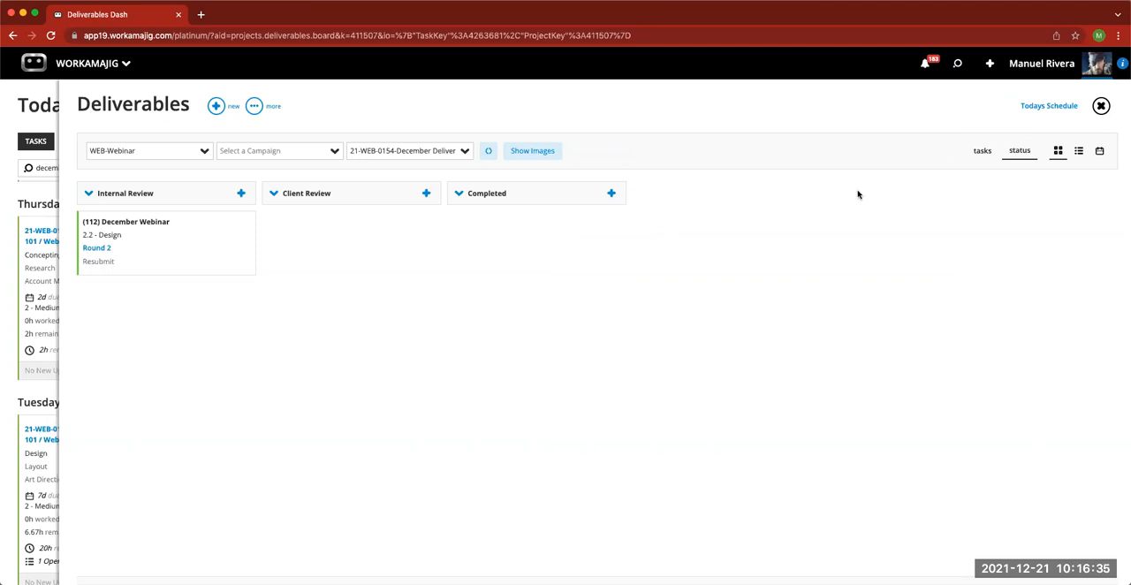
click(982, 152)
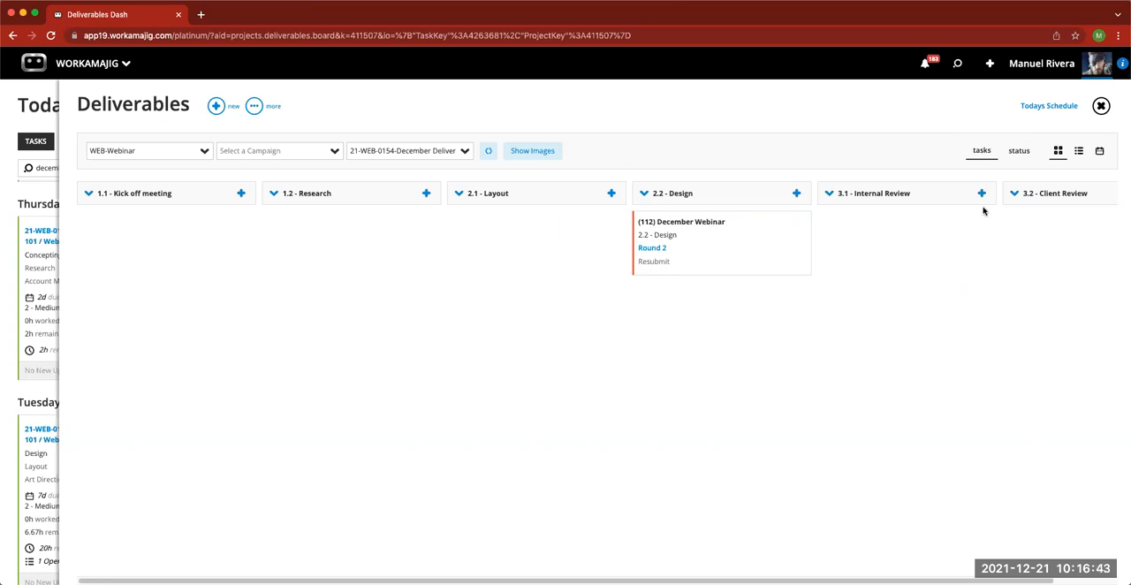
click(1100, 153)
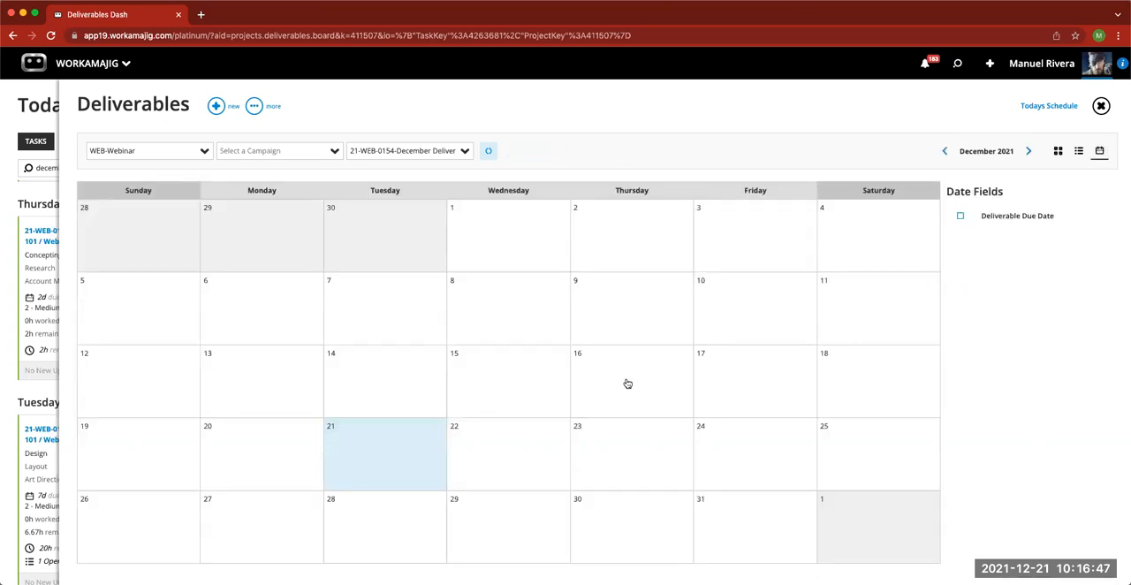
click(960, 220)
click(960, 219)
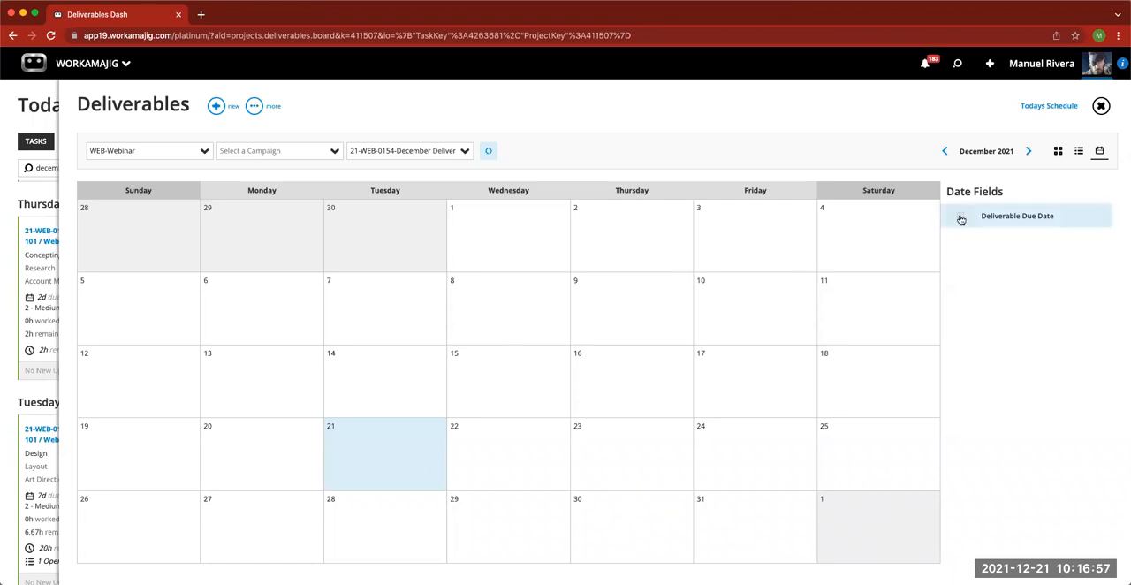
click(1061, 155)
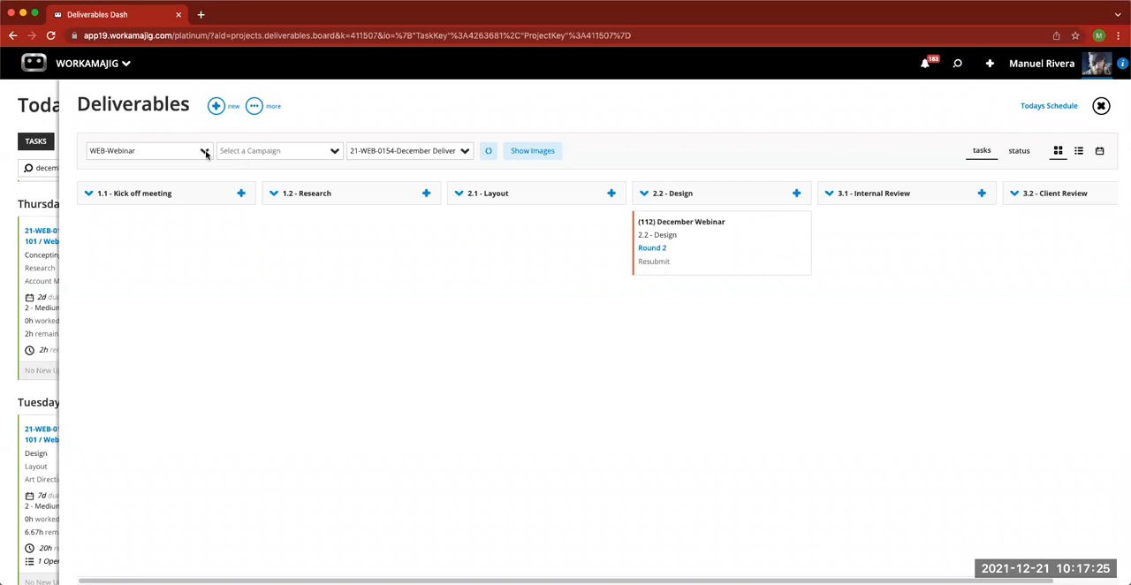
- Clear the project and client filters, refresh the deliverables, and show them as a list
click(437, 150)
drag(388, 149, 348, 151)
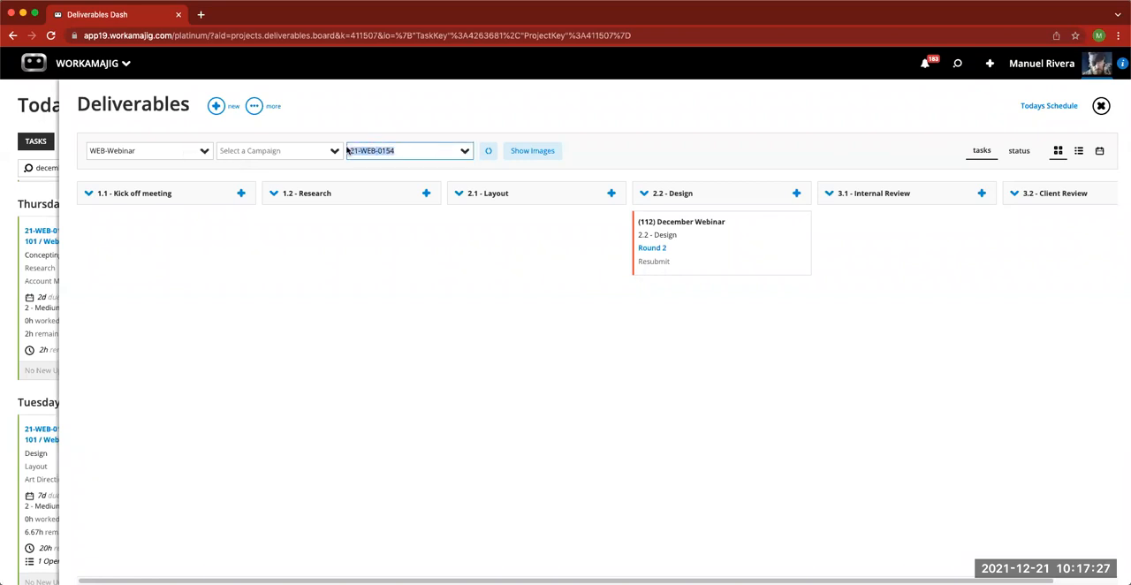
key(BackSpace)
click(497, 152)
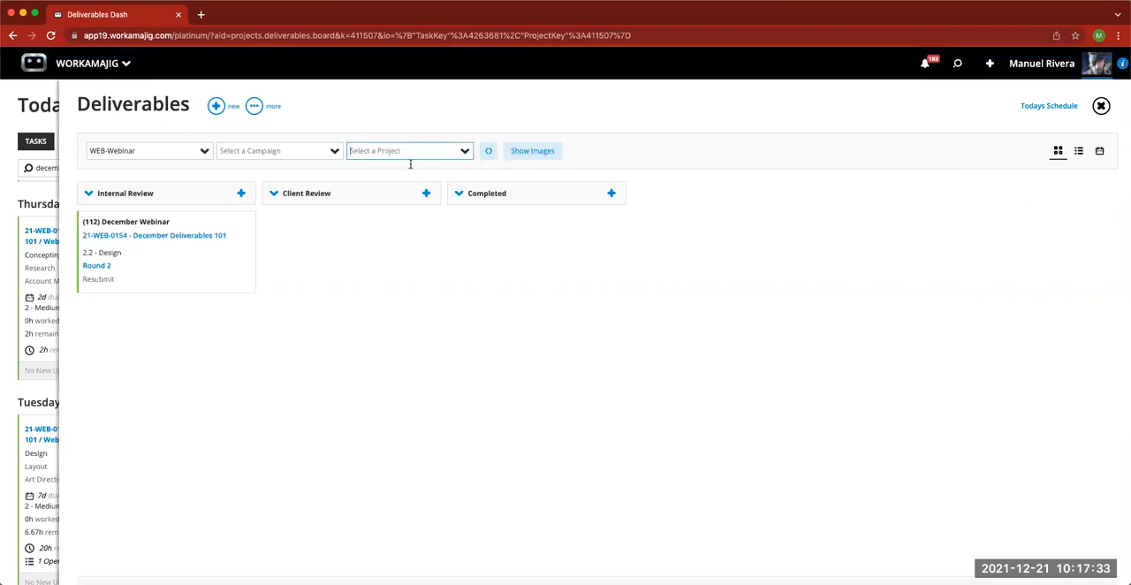
drag(168, 152, 86, 152)
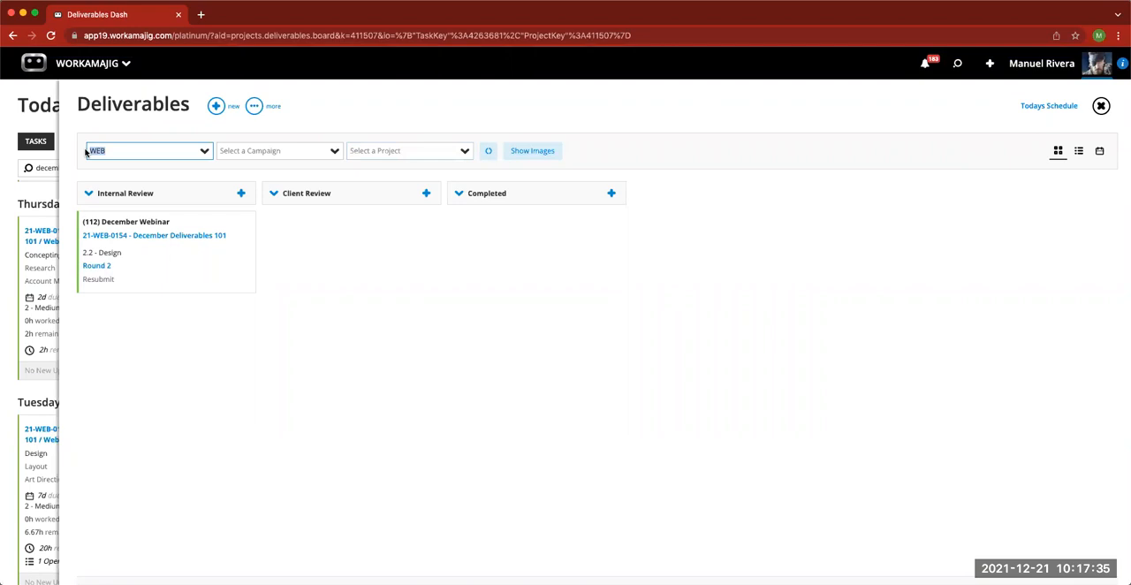
key(BackSpace)
click(487, 153)
click(1077, 152)
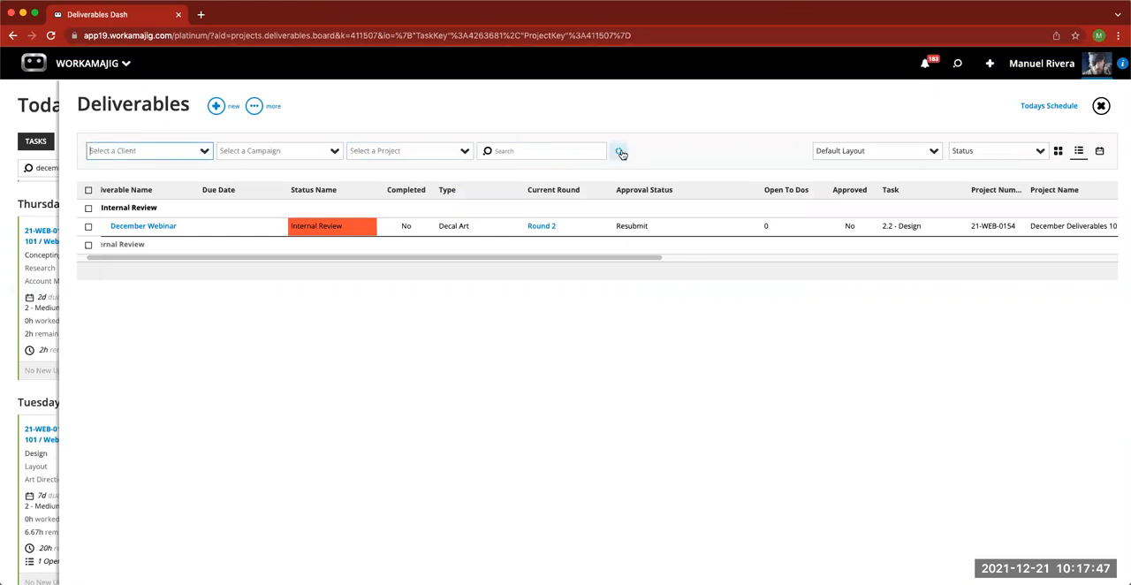
- Filter the deliverables list by the client WEB-Webinar and close it
click(203, 152)
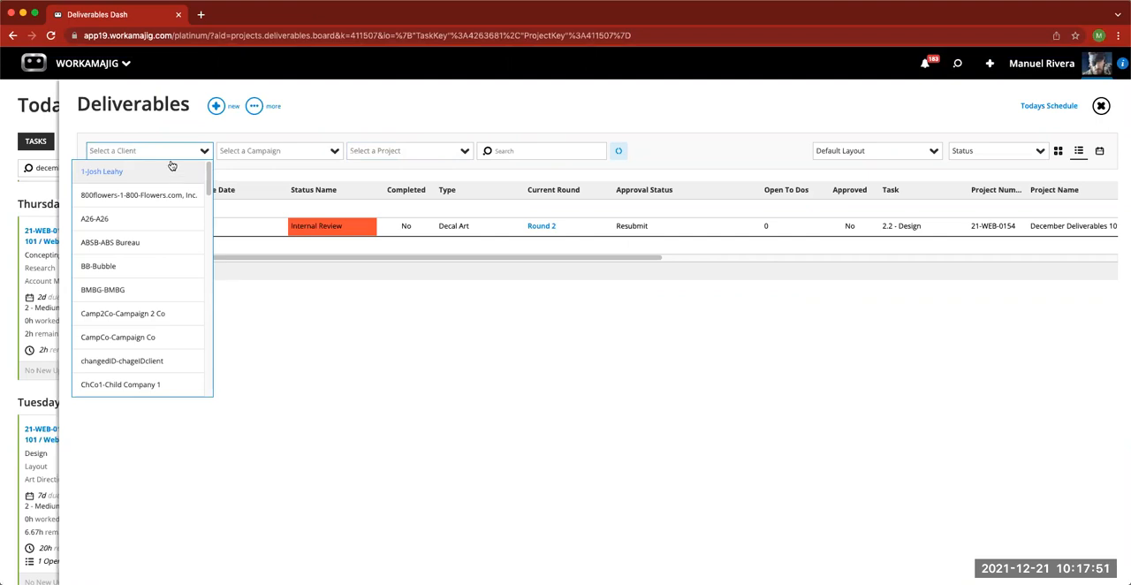
text(we)
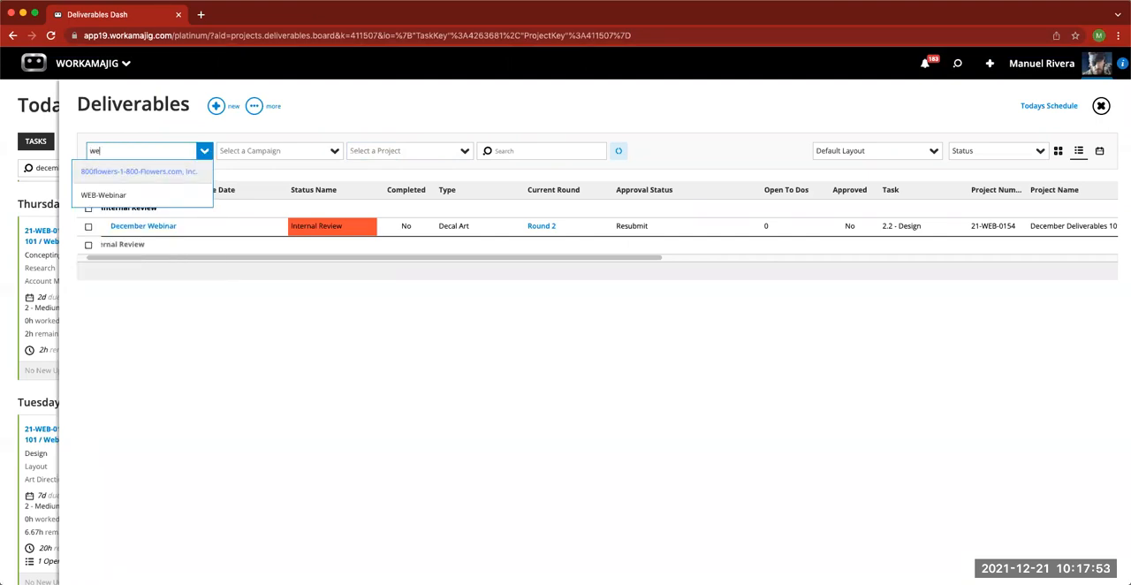
click(145, 194)
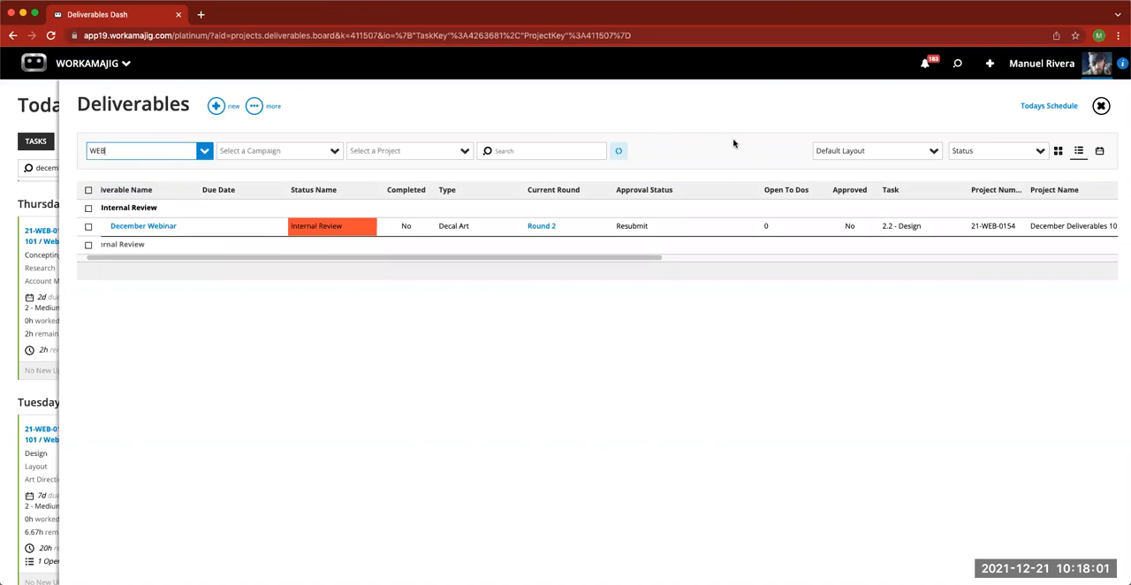
click(1101, 106)
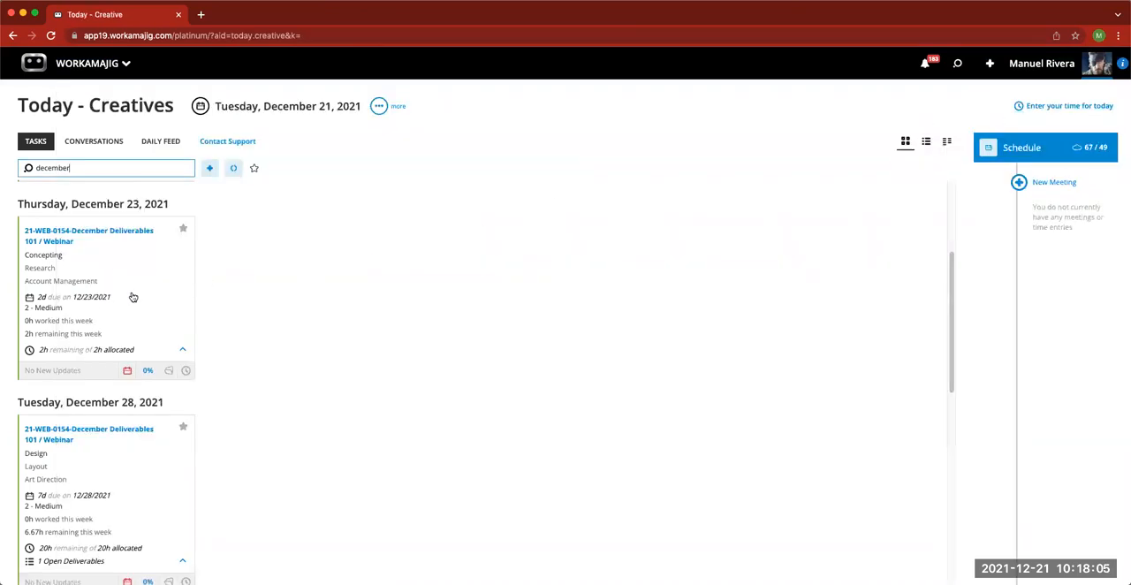
- Open the project manager's Deliverables page and bring up the recently viewed items in Search
click(168, 372)
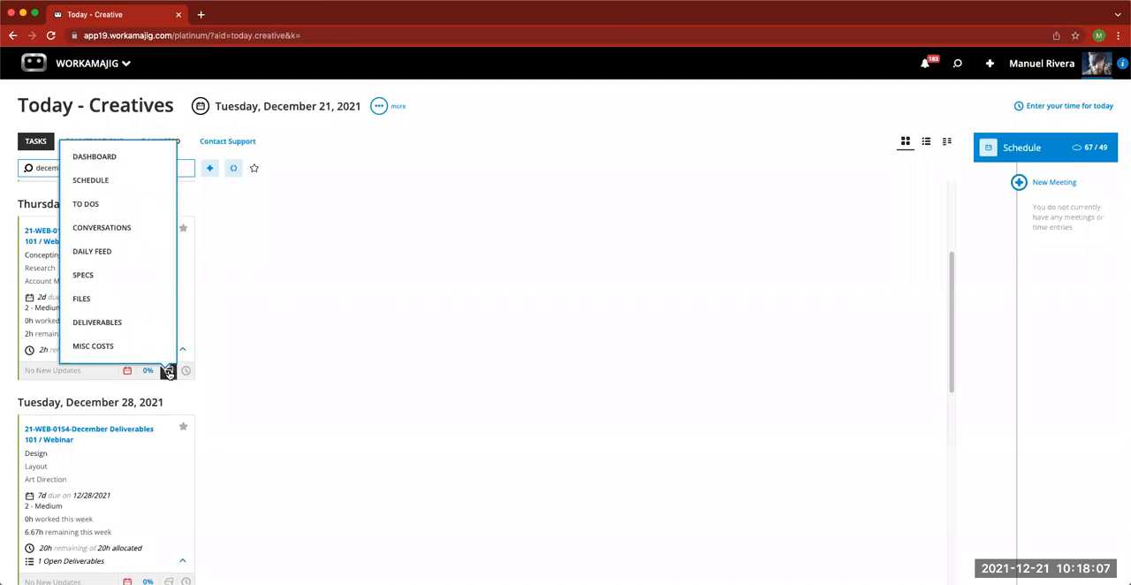
click(275, 264)
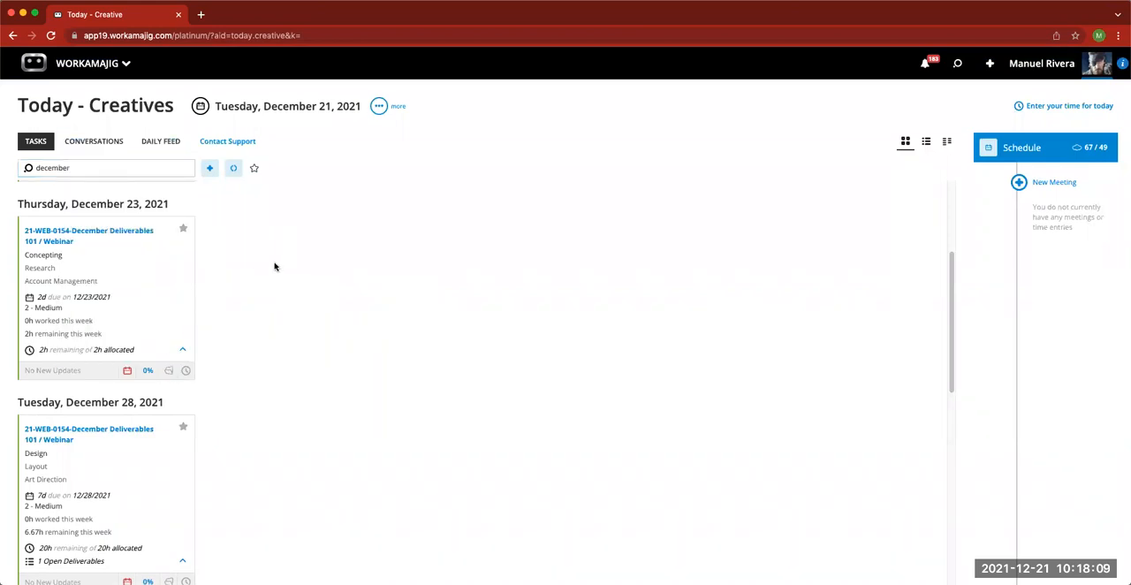
click(99, 72)
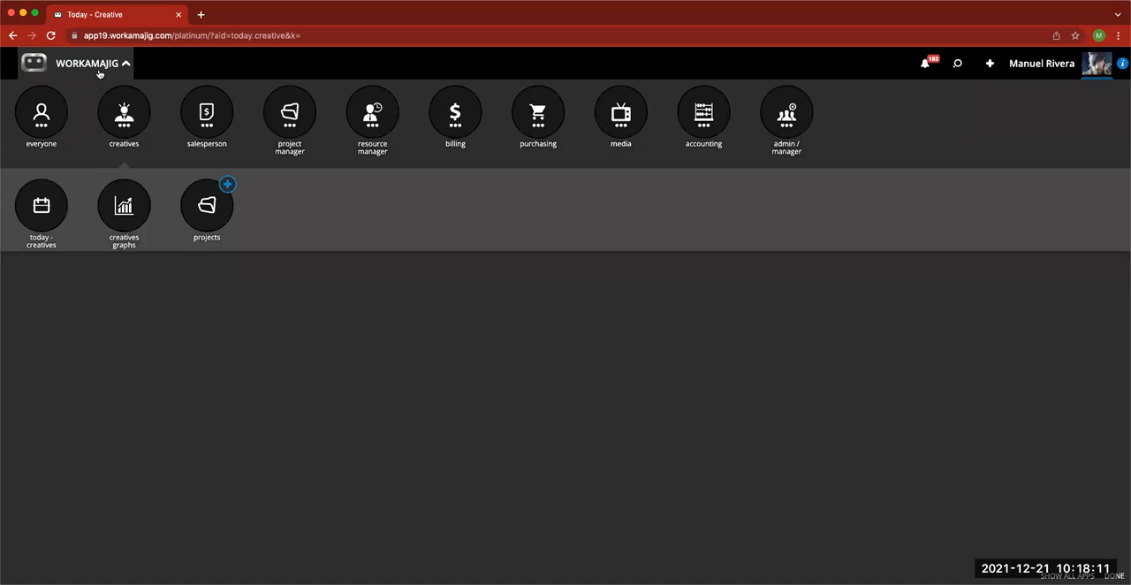
click(292, 121)
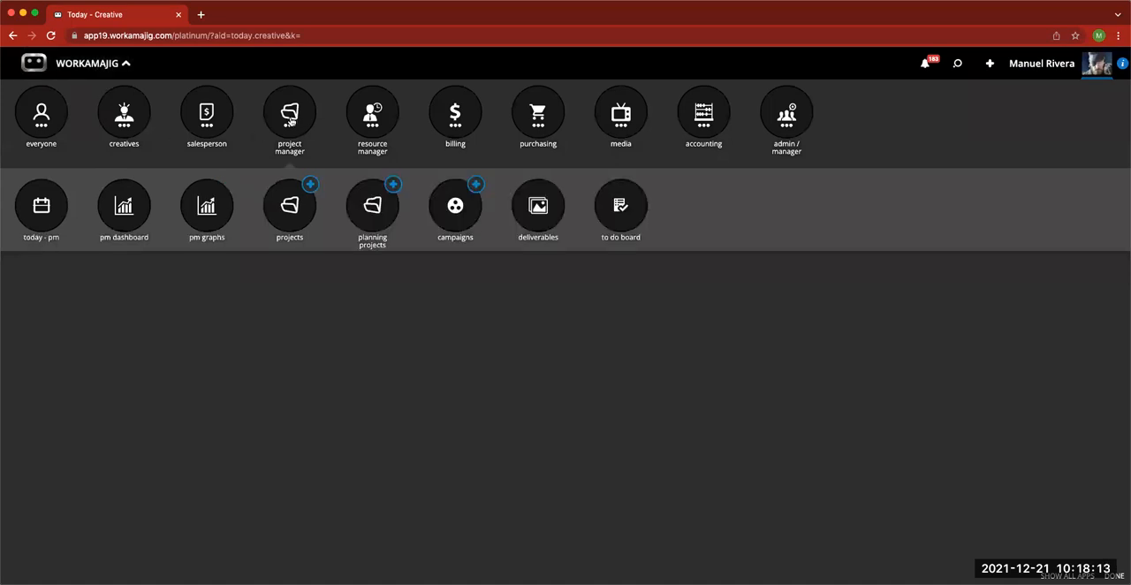
click(538, 208)
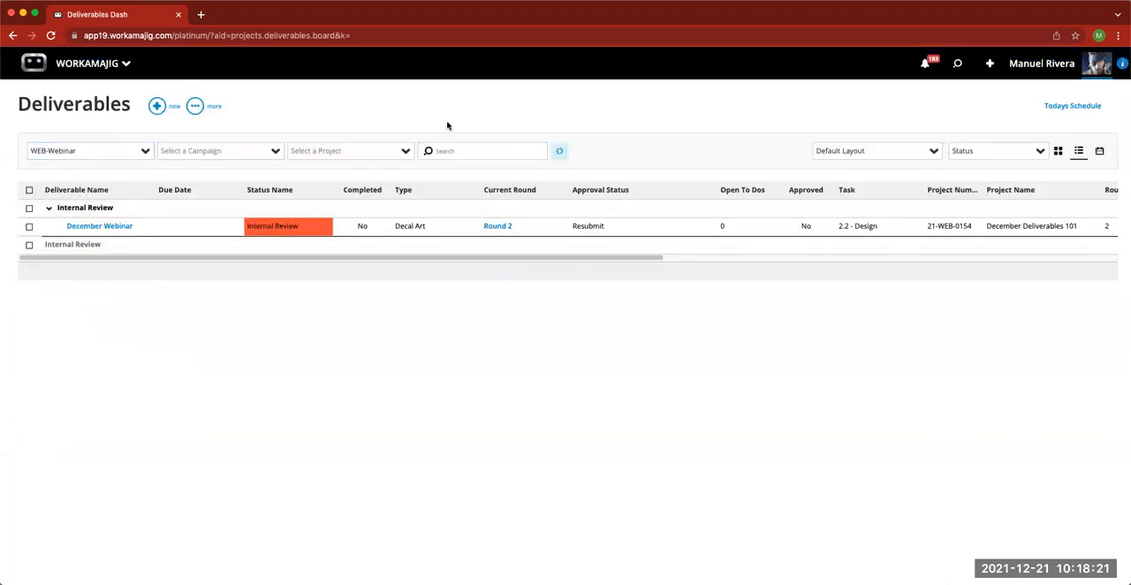
click(956, 66)
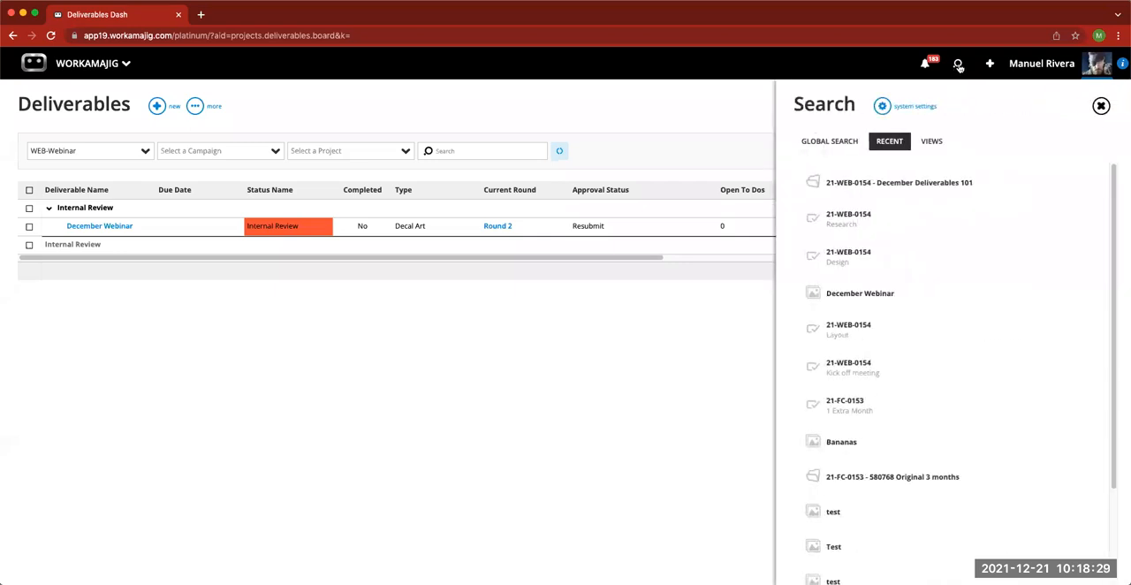
- Run the Deliverables view from the Search views without any criteria and collapse the first project's group
click(934, 143)
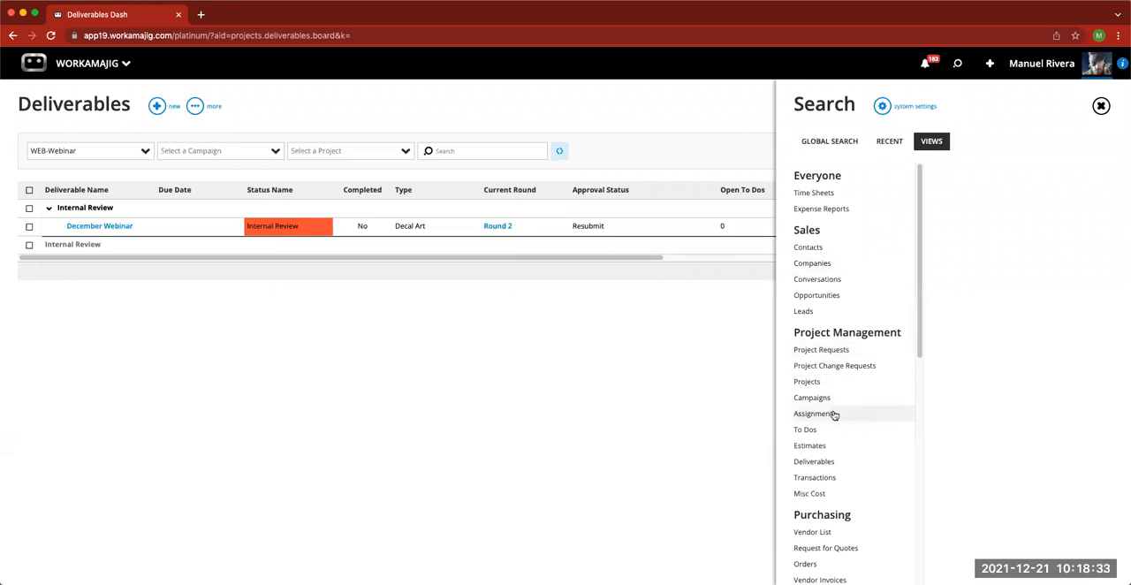
click(825, 463)
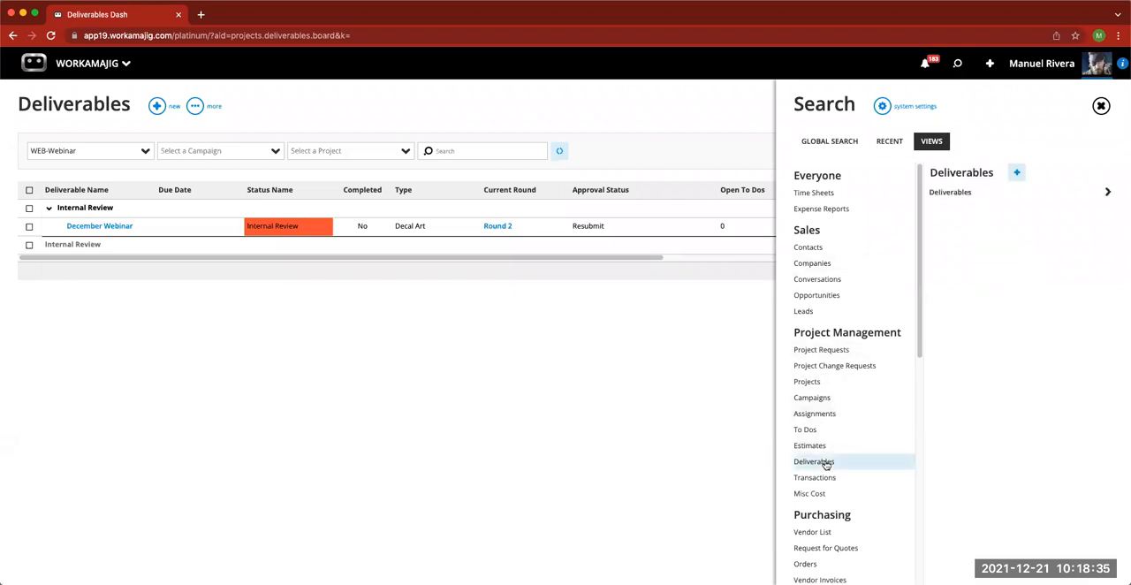
click(954, 194)
click(991, 433)
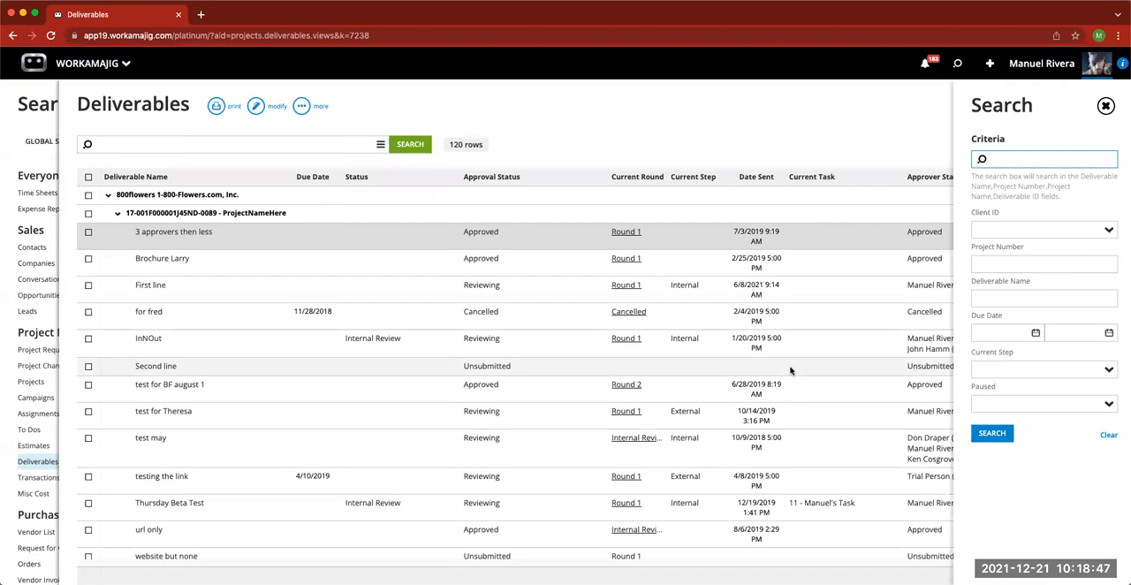
click(118, 214)
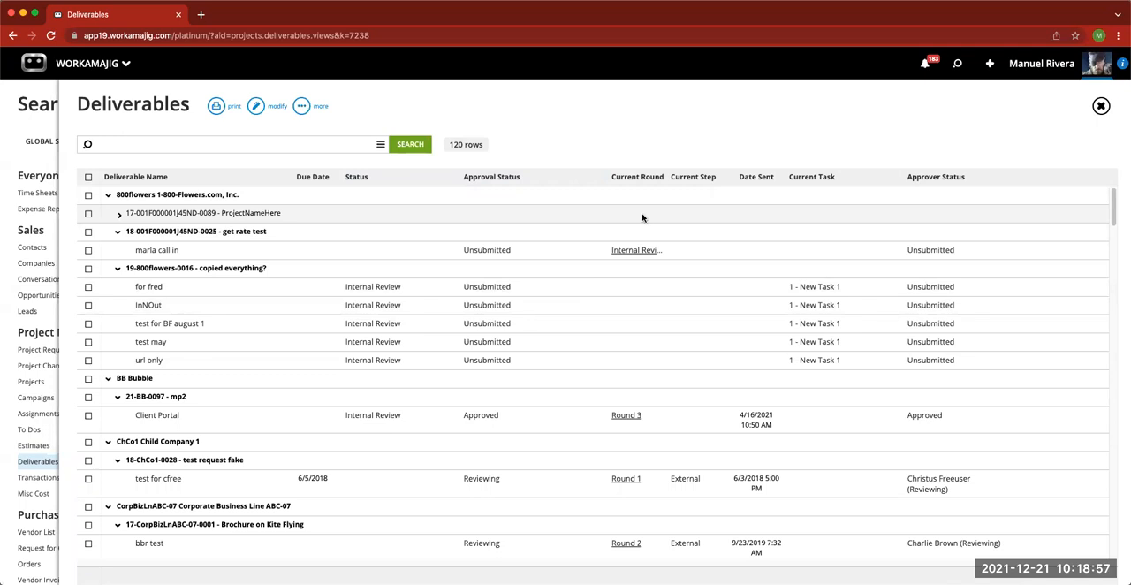
- Search the Deliverables view by client ID WEB, and close the view
click(380, 144)
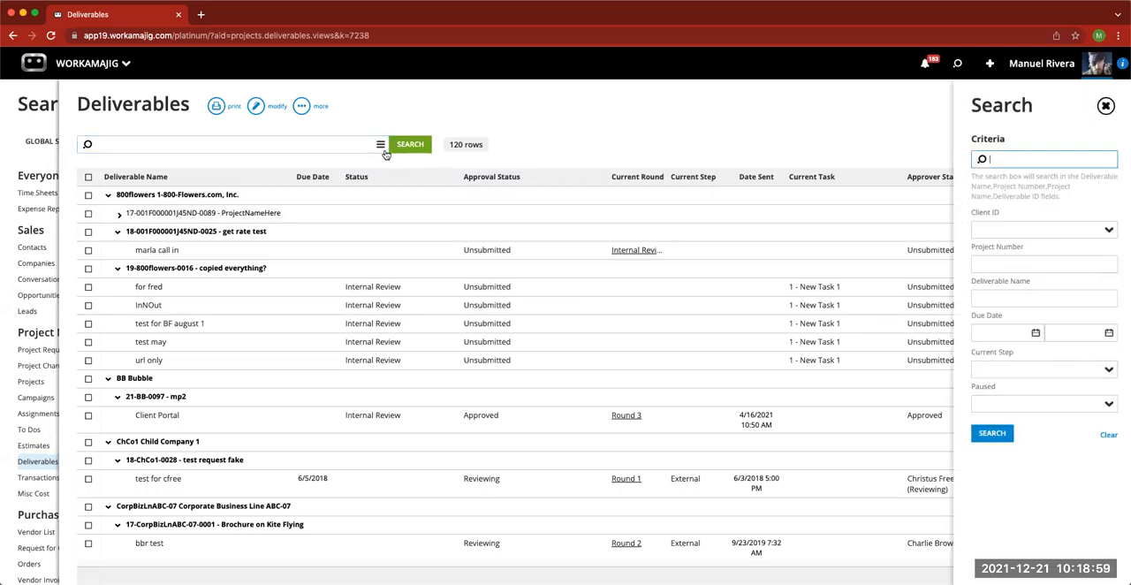
click(1014, 231)
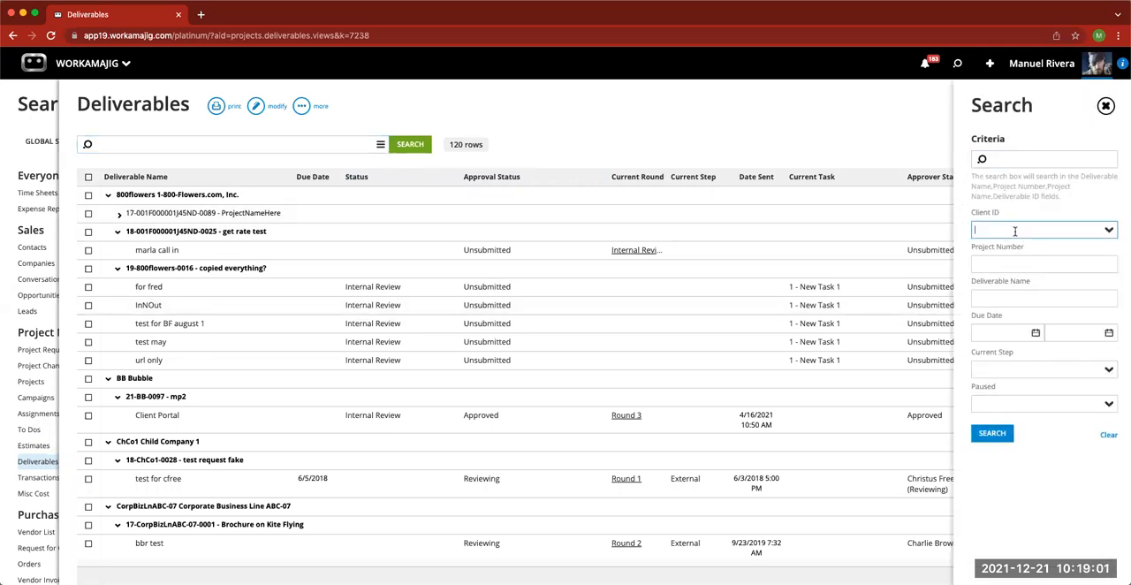
text(webinar)
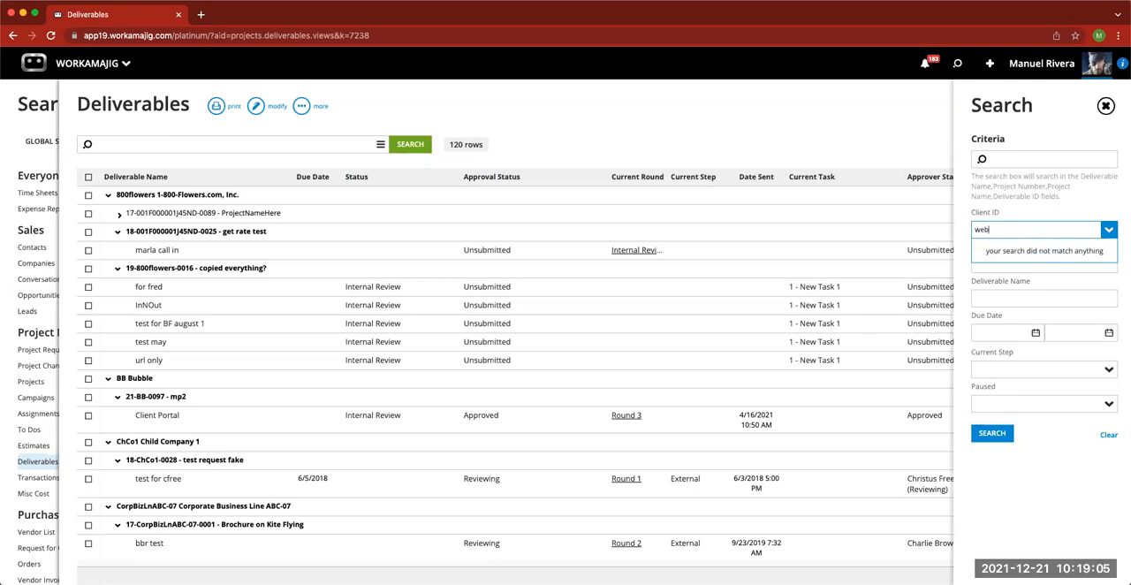
click(992, 432)
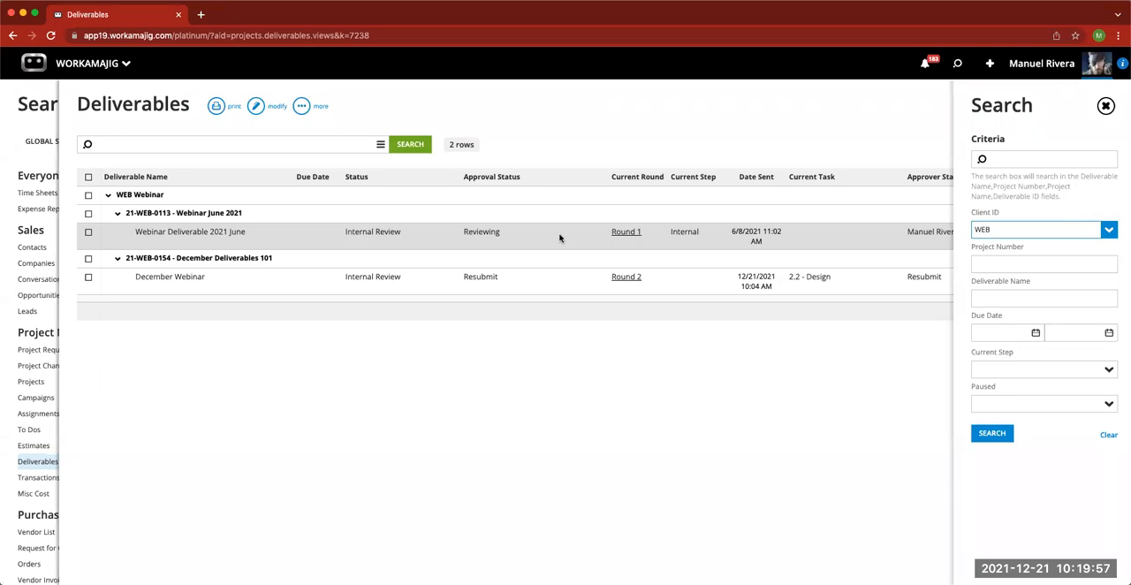
click(561, 104)
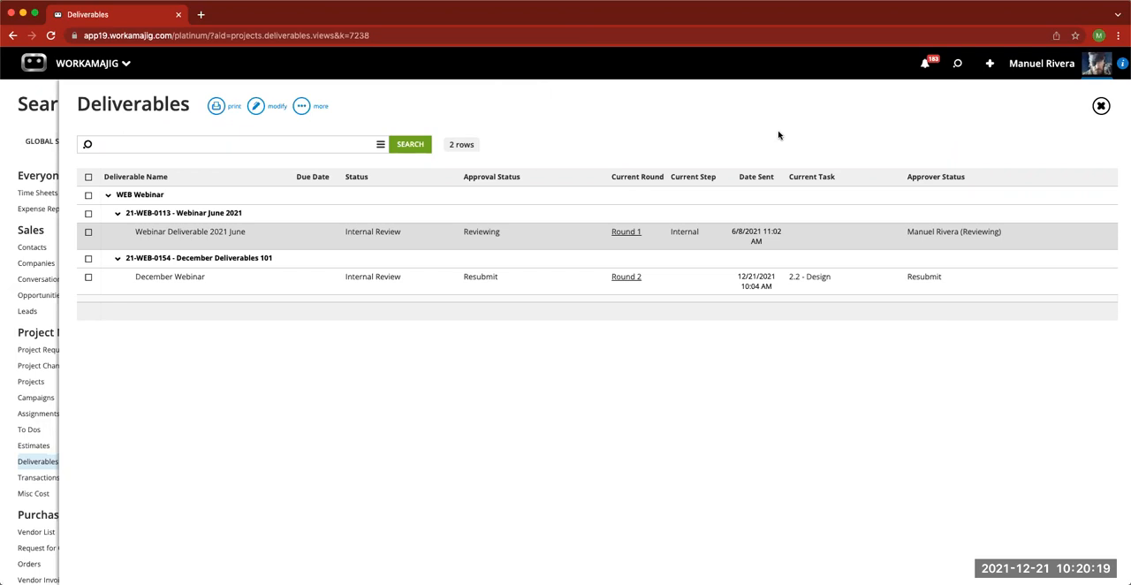
click(1101, 107)
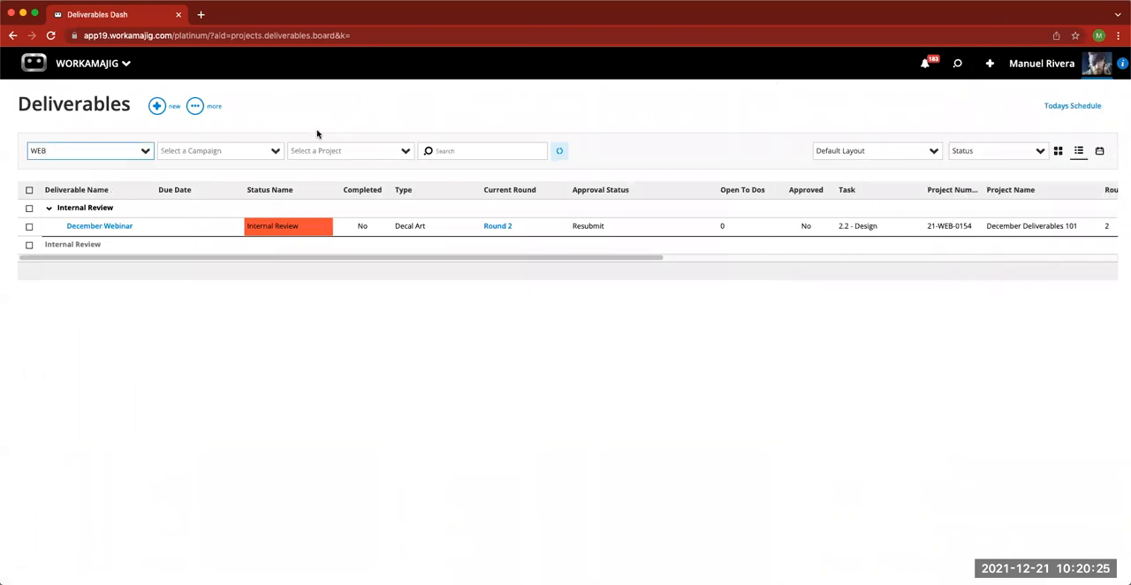
- Open the Transaction Preferences in the admin / manager System Setup
click(128, 66)
click(789, 127)
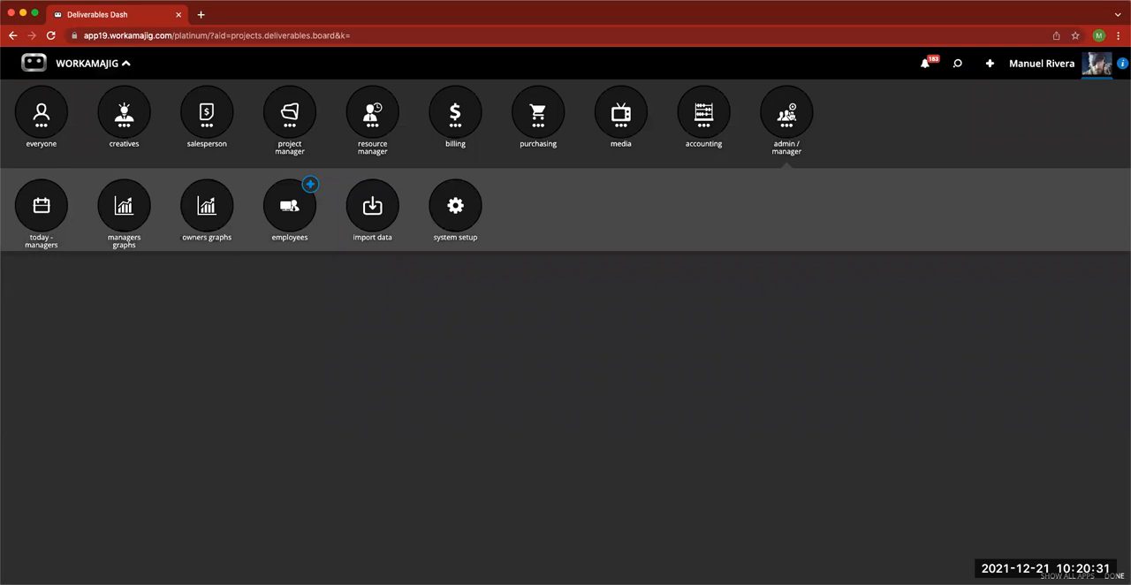
click(448, 213)
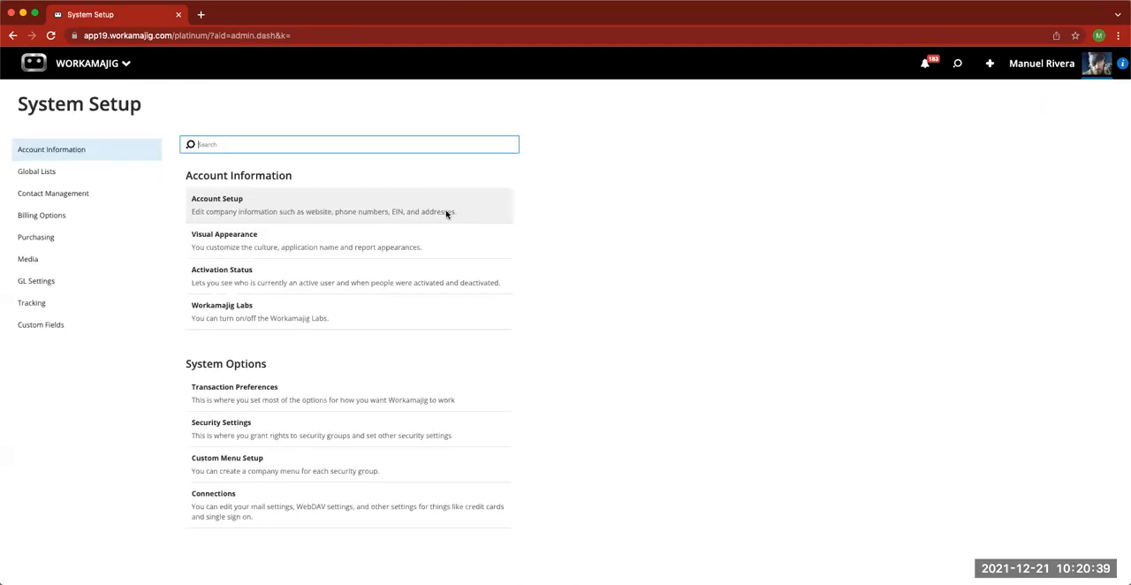
click(281, 394)
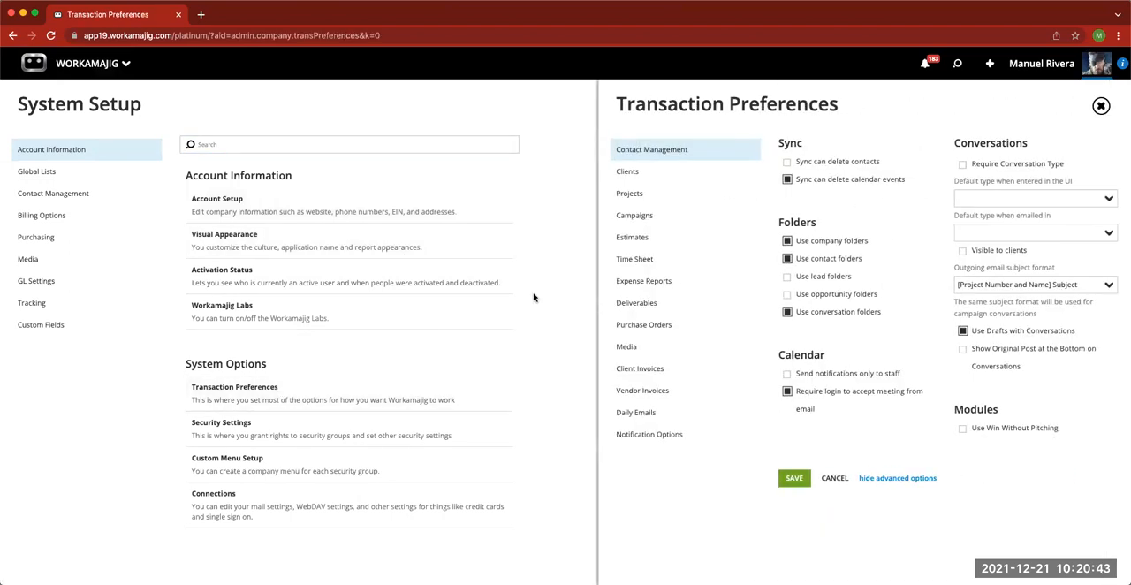
- Examine the Deliverables preferences for internal review, client review, options and review steps, and close the preferences unchanged
click(629, 305)
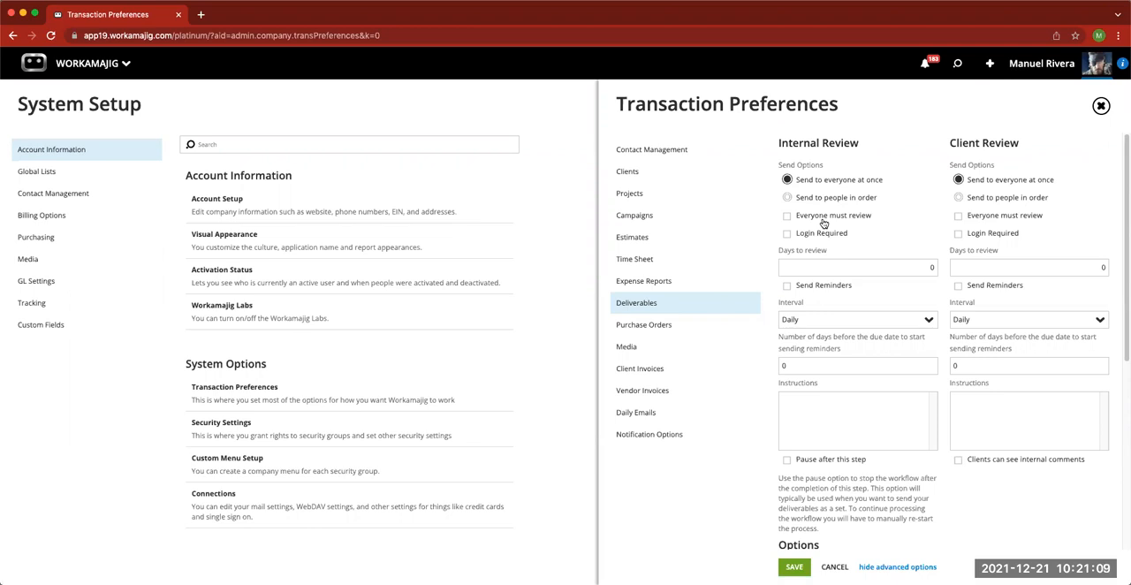
scroll(891, 424, down, 1)
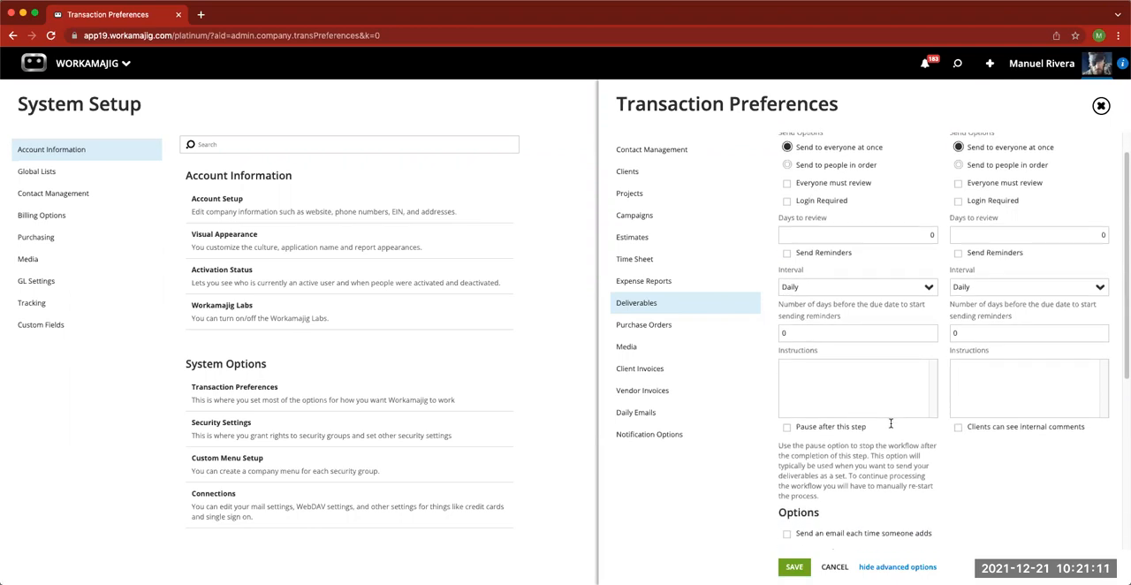
scroll(891, 426, down, 3)
scroll(890, 429, down, 6)
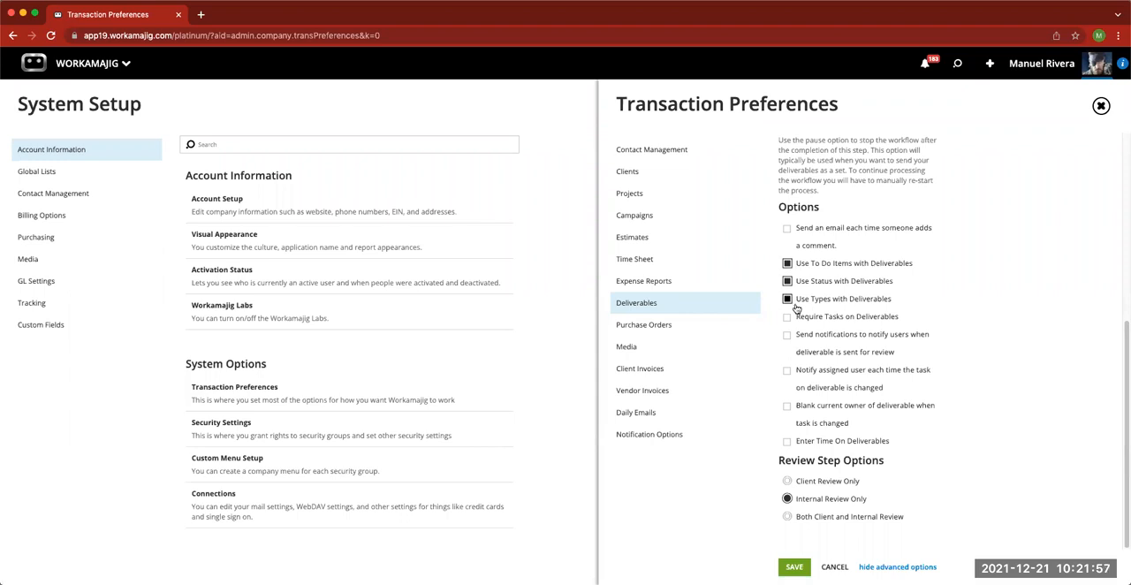
click(1101, 106)
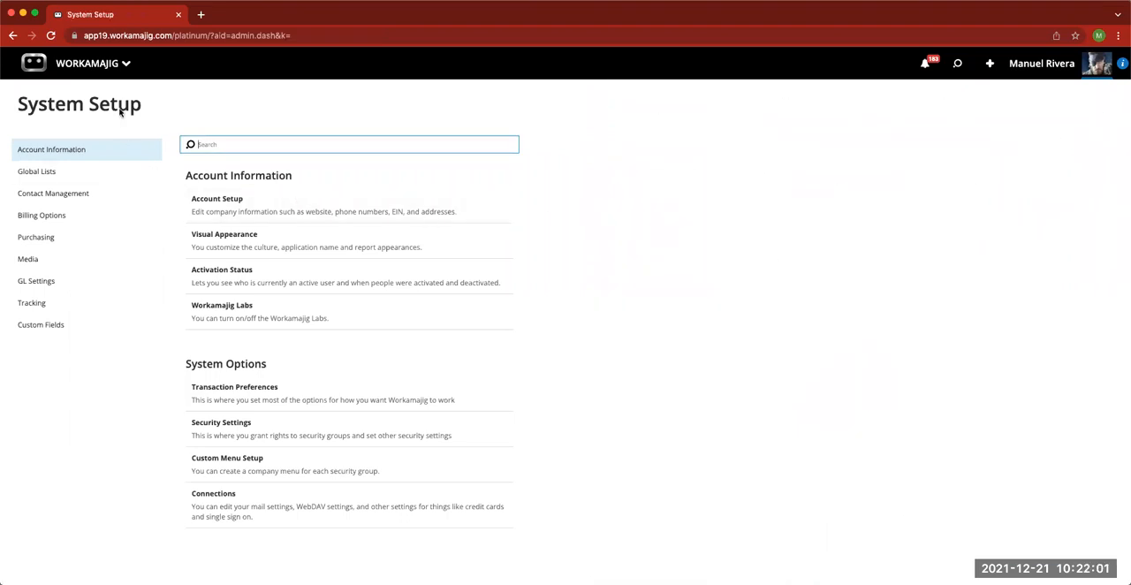
- View the Deliverable Status codes in the Global Lists and close them
click(43, 171)
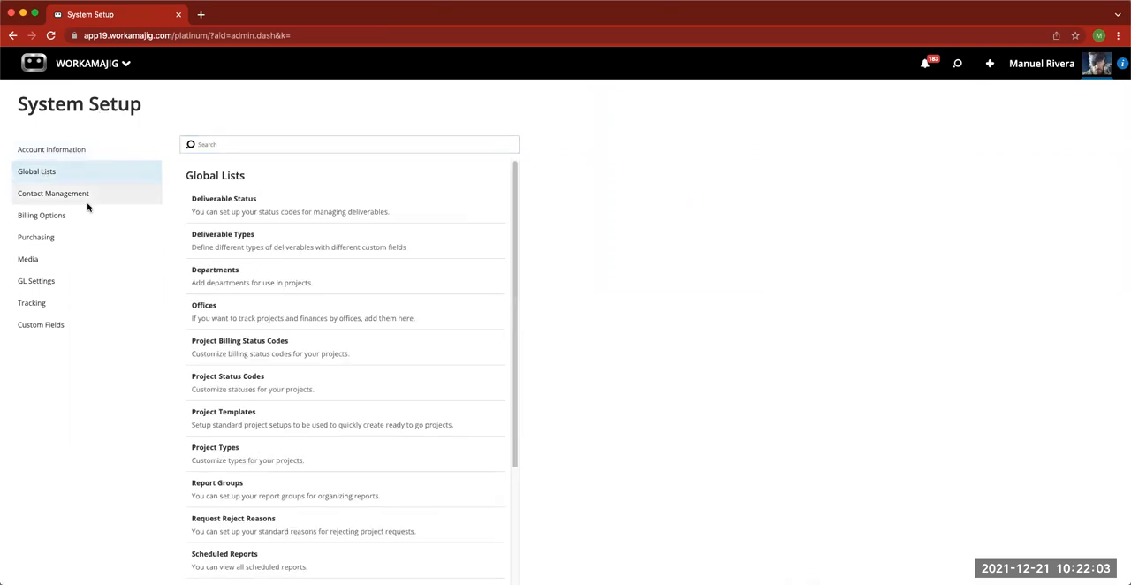
click(287, 213)
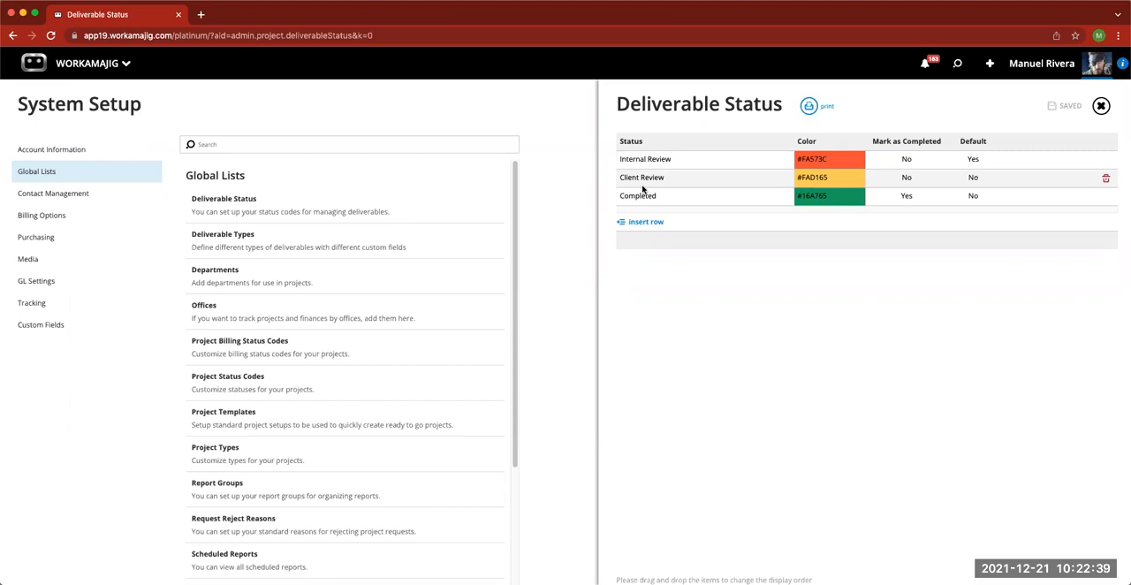
click(1101, 105)
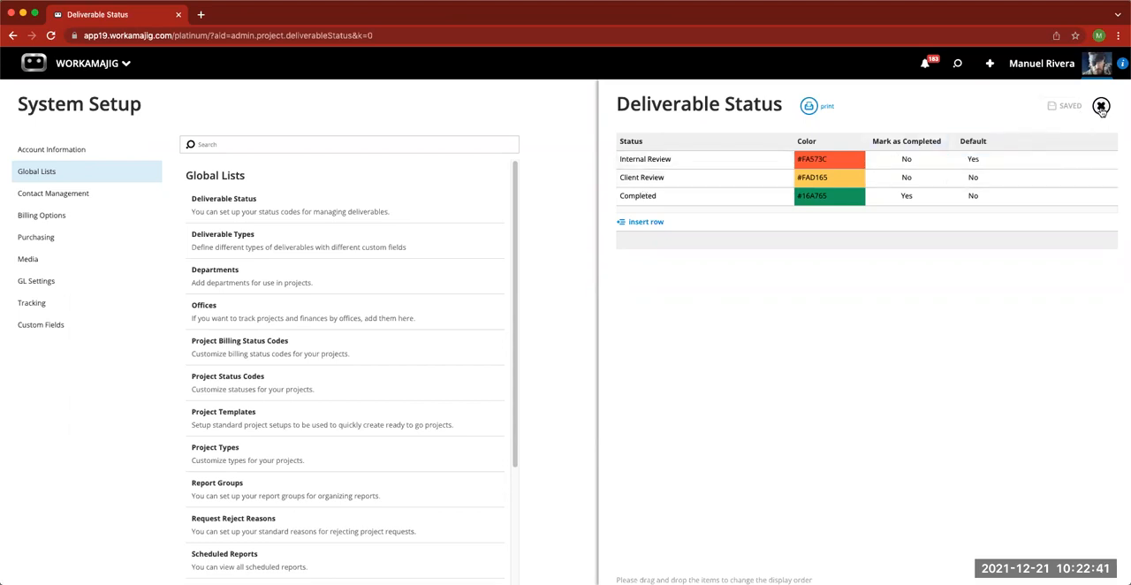
- Open the first step of the License deliverable type's approval process for editing
click(301, 246)
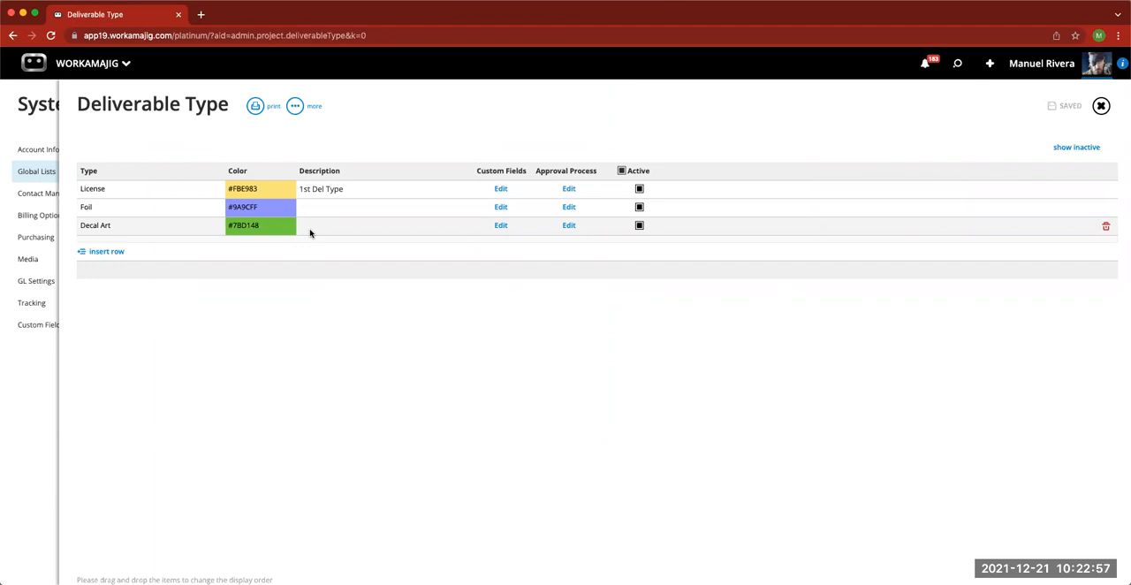
click(569, 189)
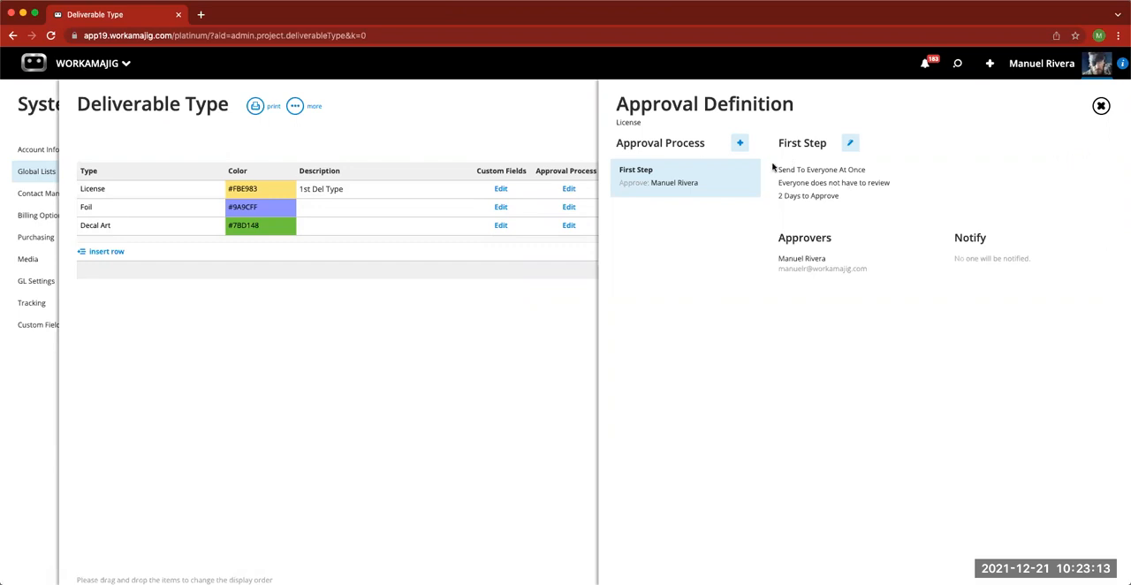
click(850, 143)
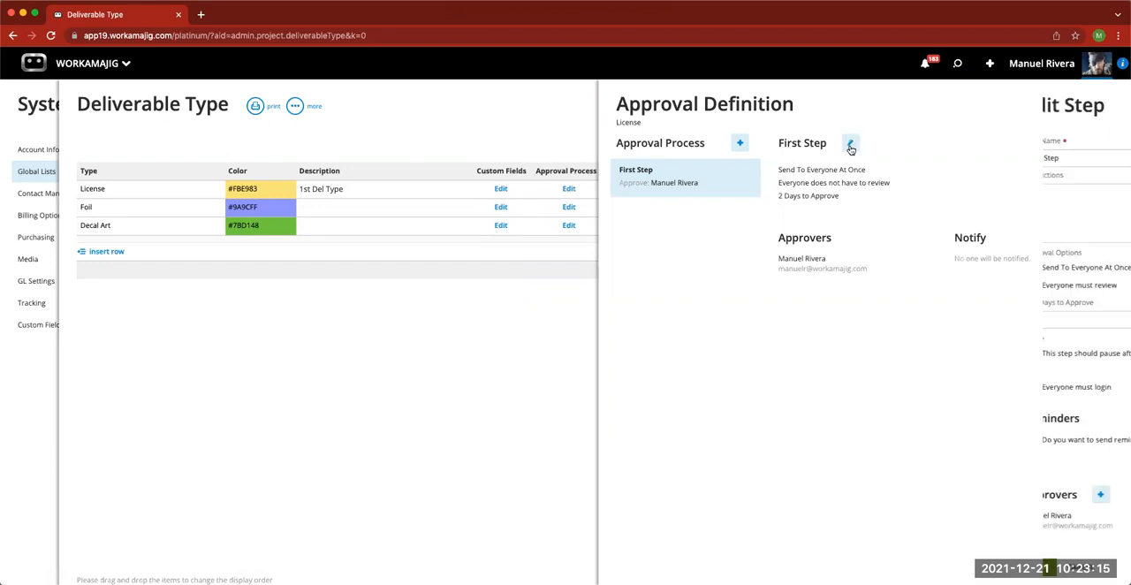
scroll(876, 375, down, 1)
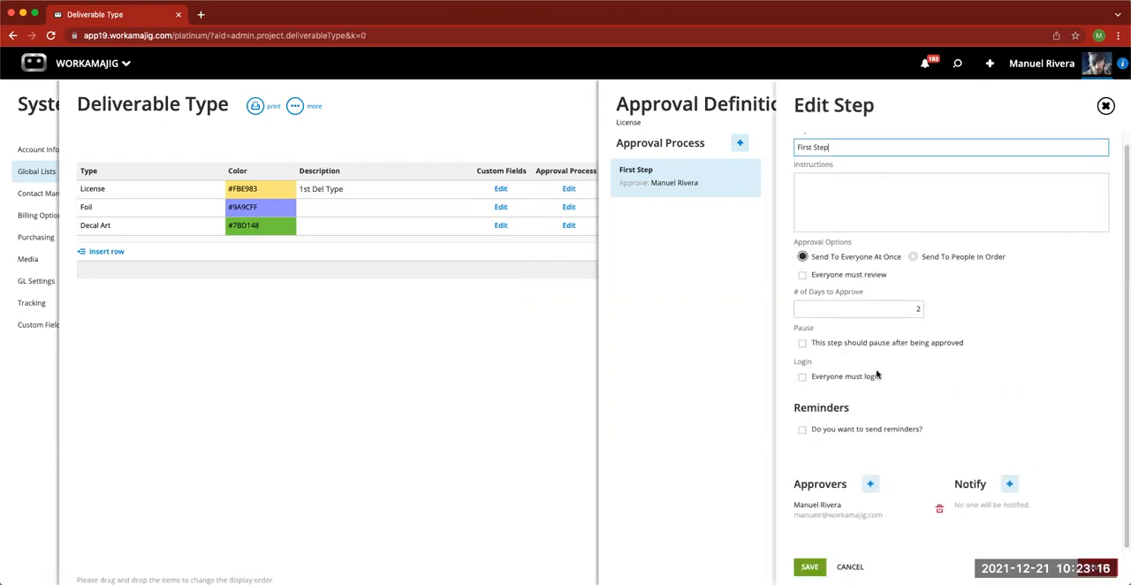
- View the Key People roles available as approvers for the step, and close the approval definition without adding anyone
click(869, 486)
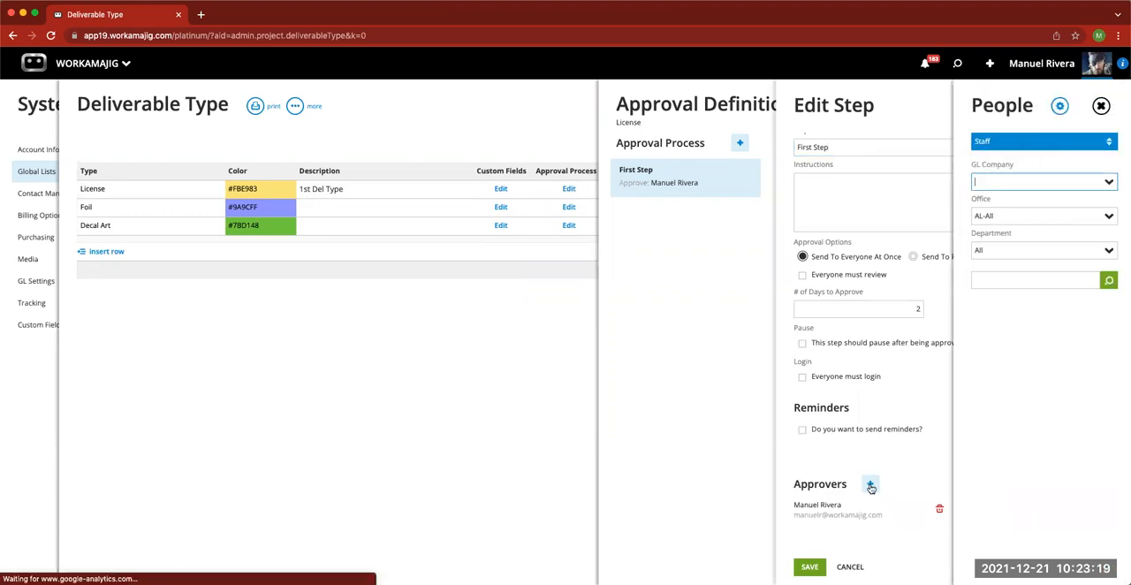
click(1046, 146)
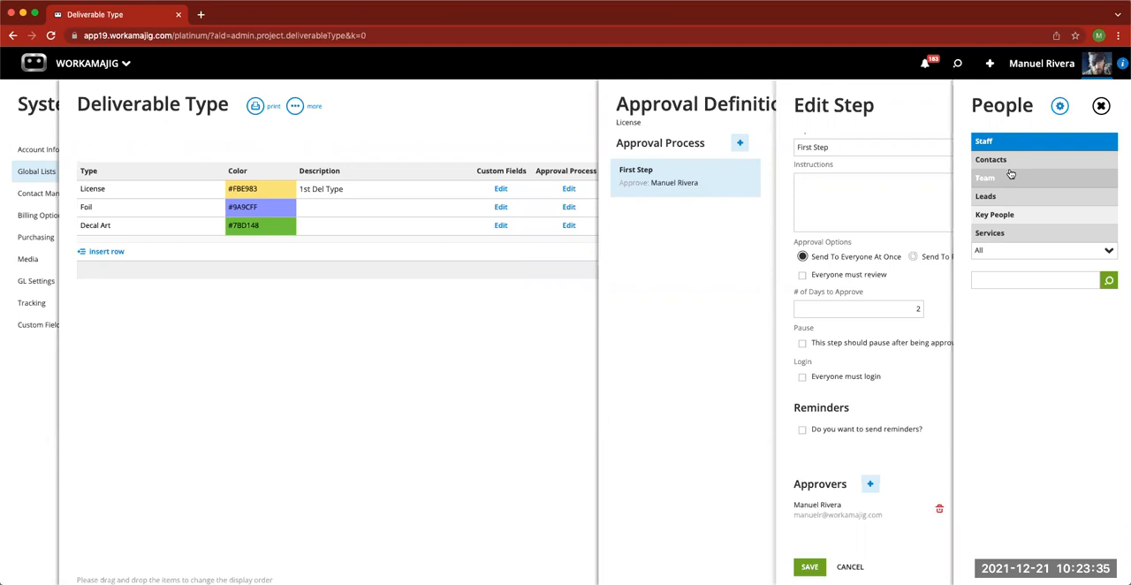
click(1009, 217)
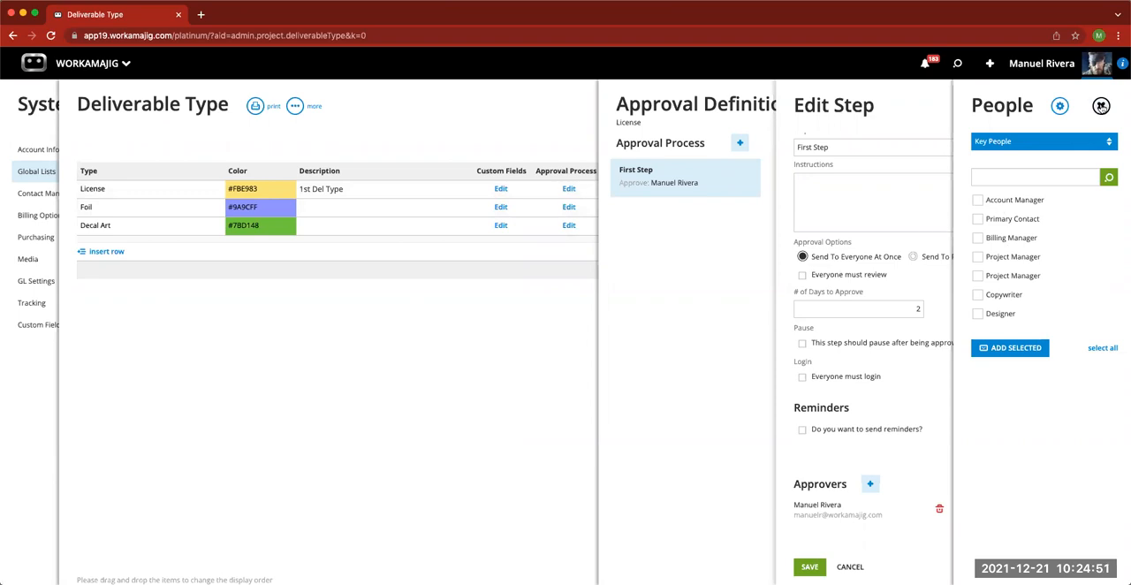
click(1101, 106)
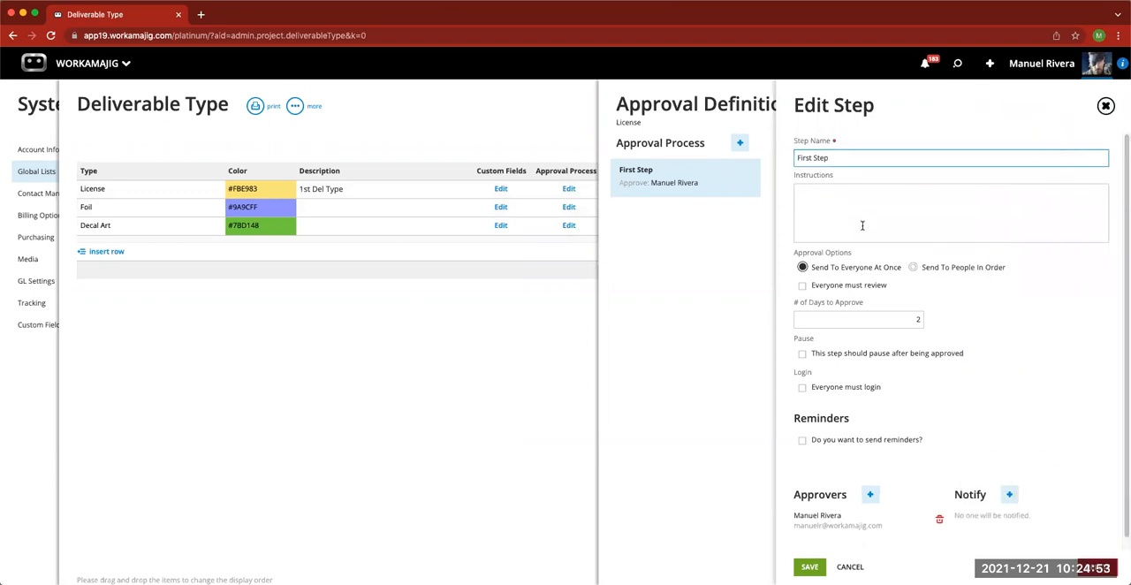
click(1103, 106)
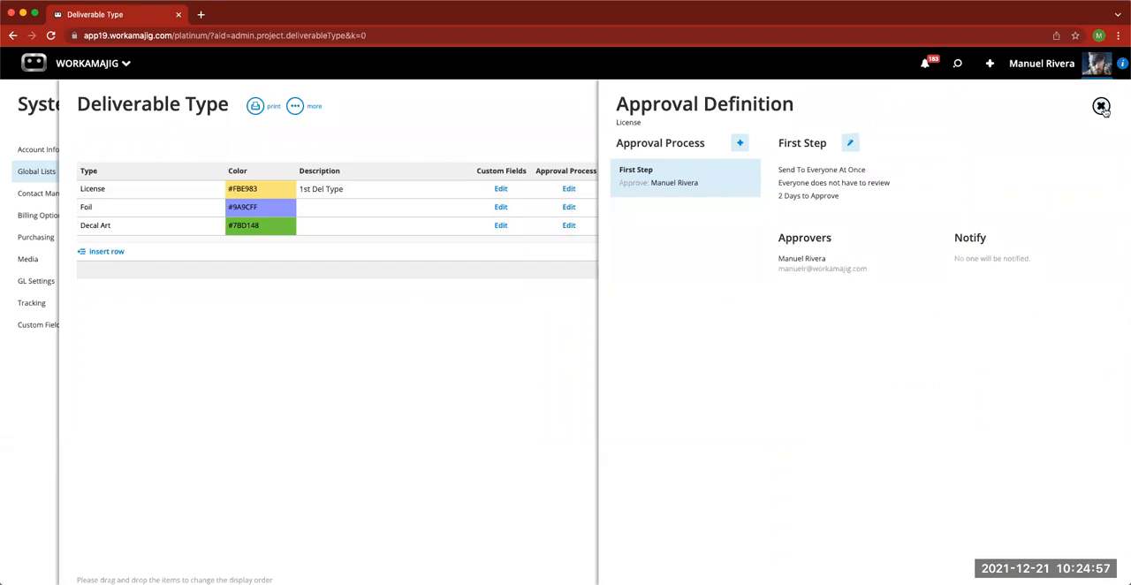
click(1102, 107)
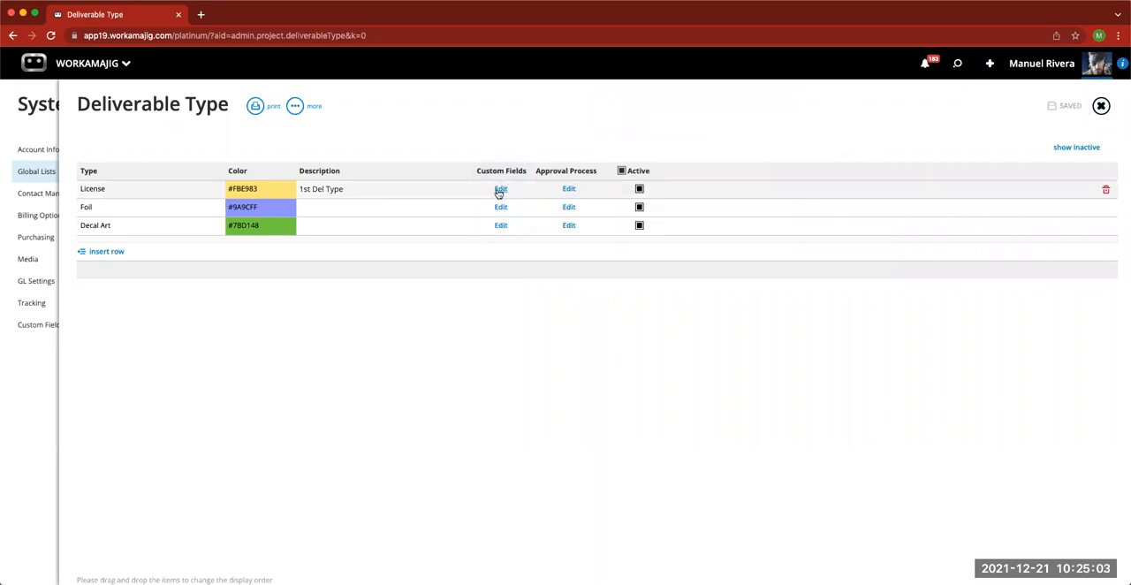
- View the License deliverable type's custom field layout, close the deliverable types, and return to the Account Information settings
mouse_move(497, 177)
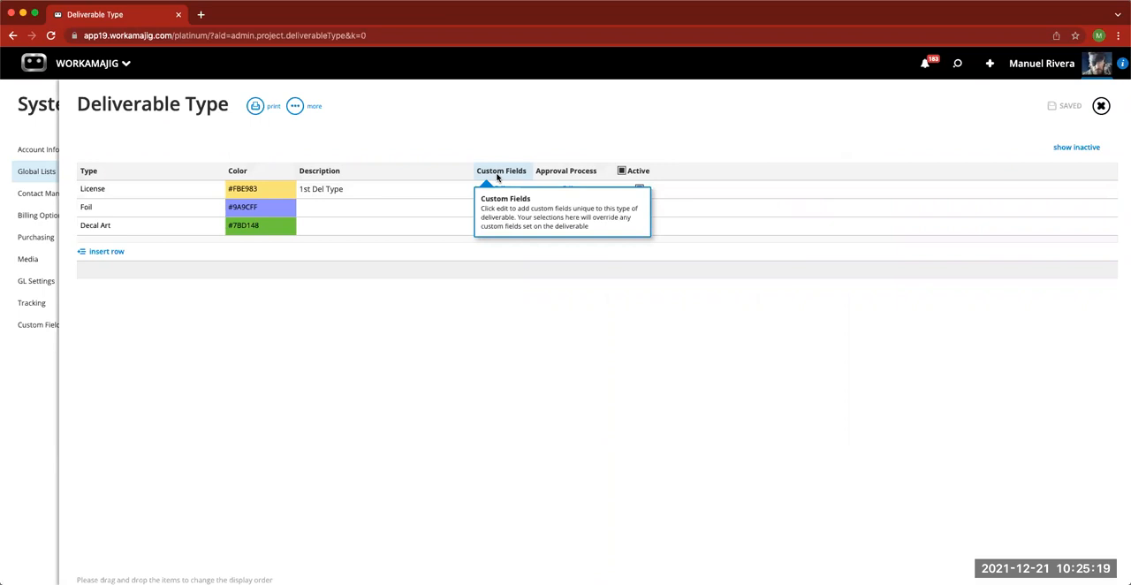
click(501, 190)
mouse_move(662, 164)
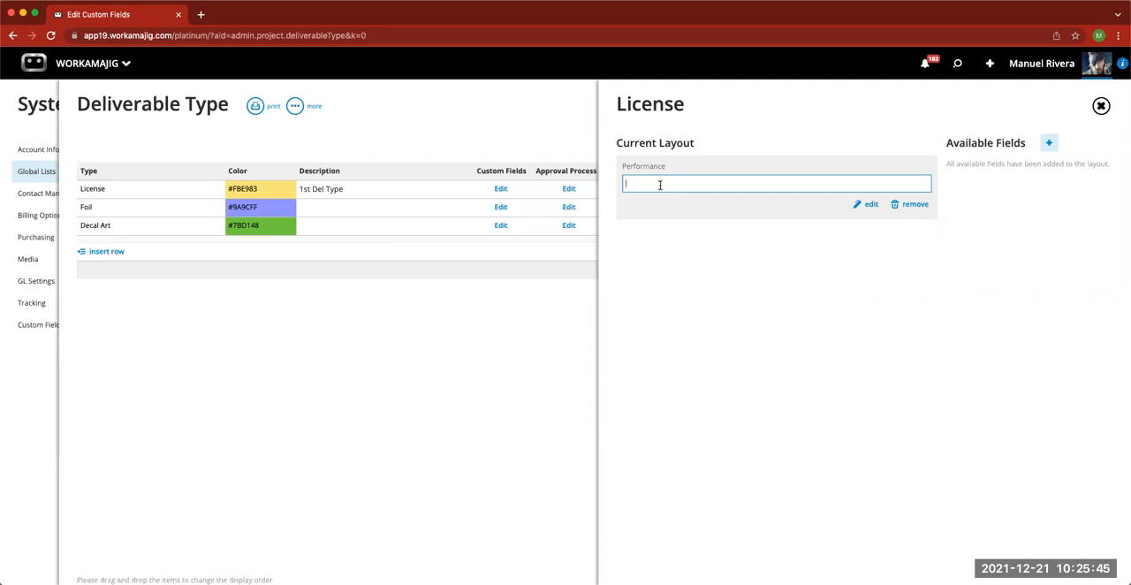
click(1101, 106)
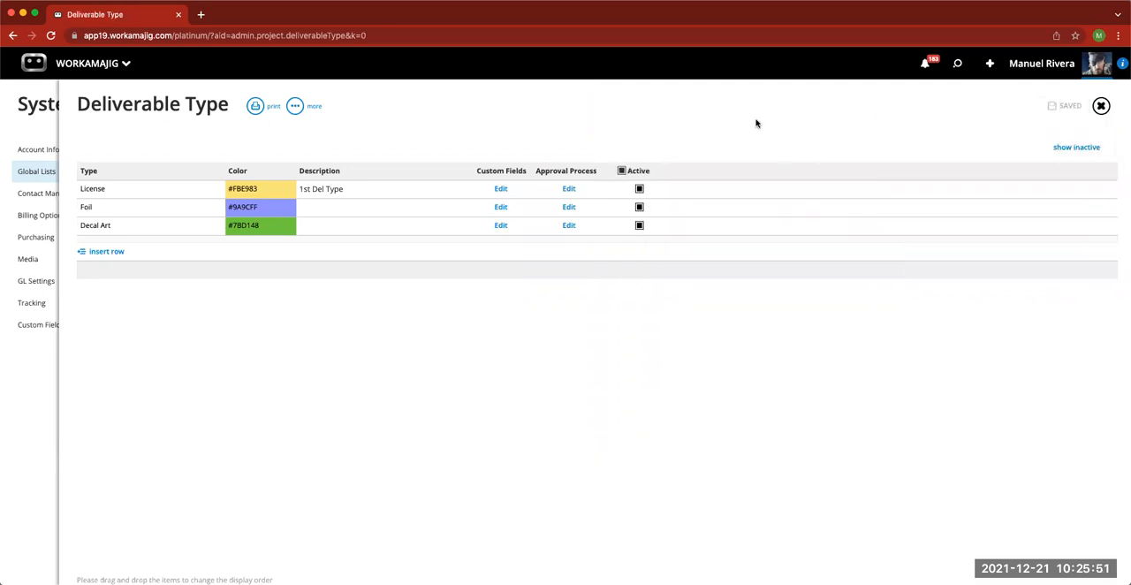
click(1101, 107)
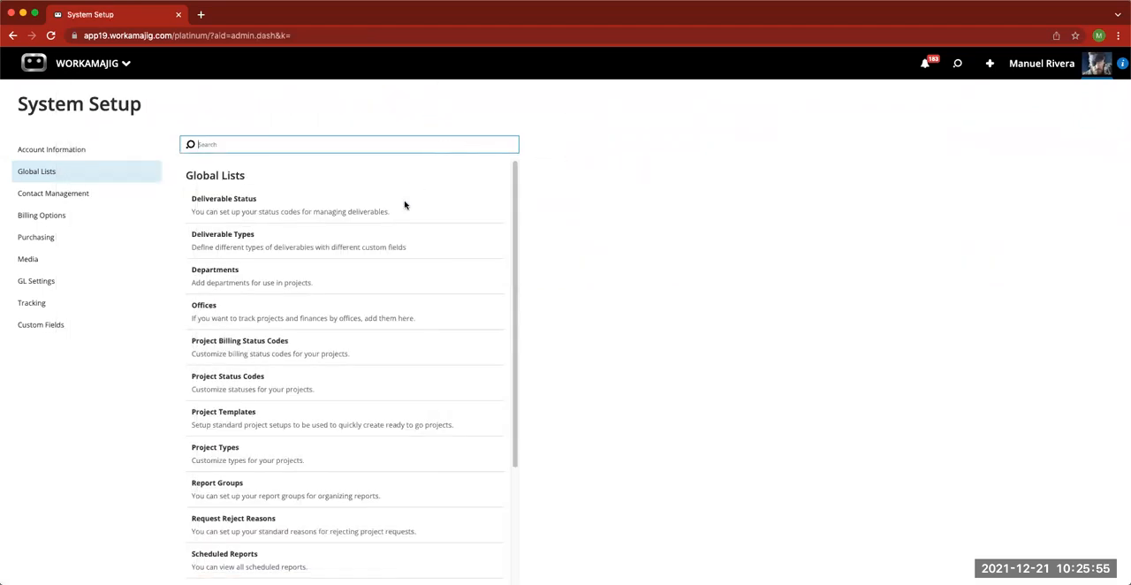
click(92, 151)
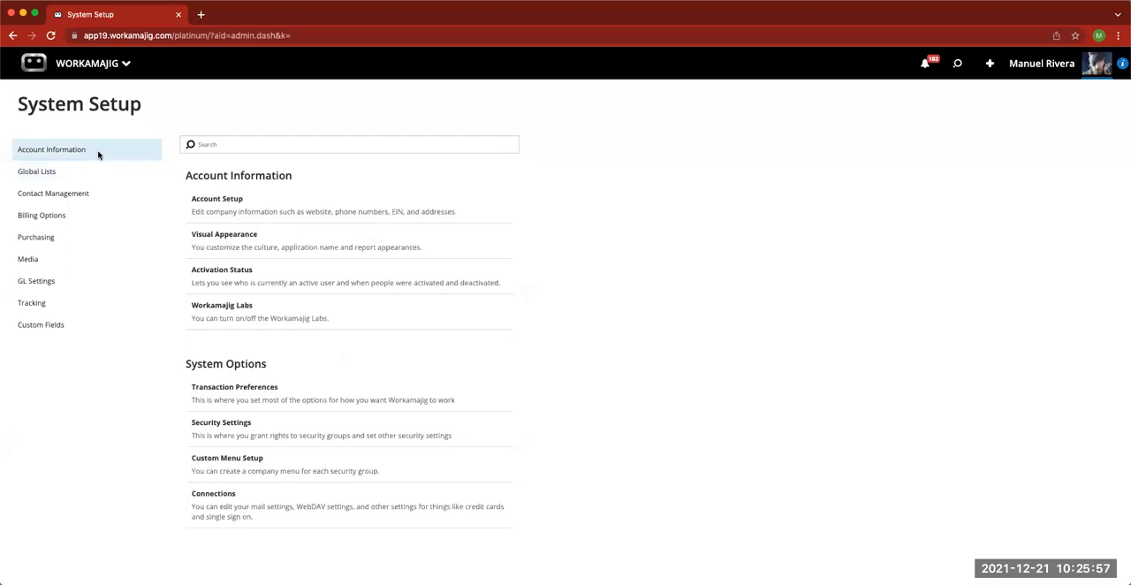
- Examine the Deliverables options and Review Step Options in the Transaction Preferences
click(330, 401)
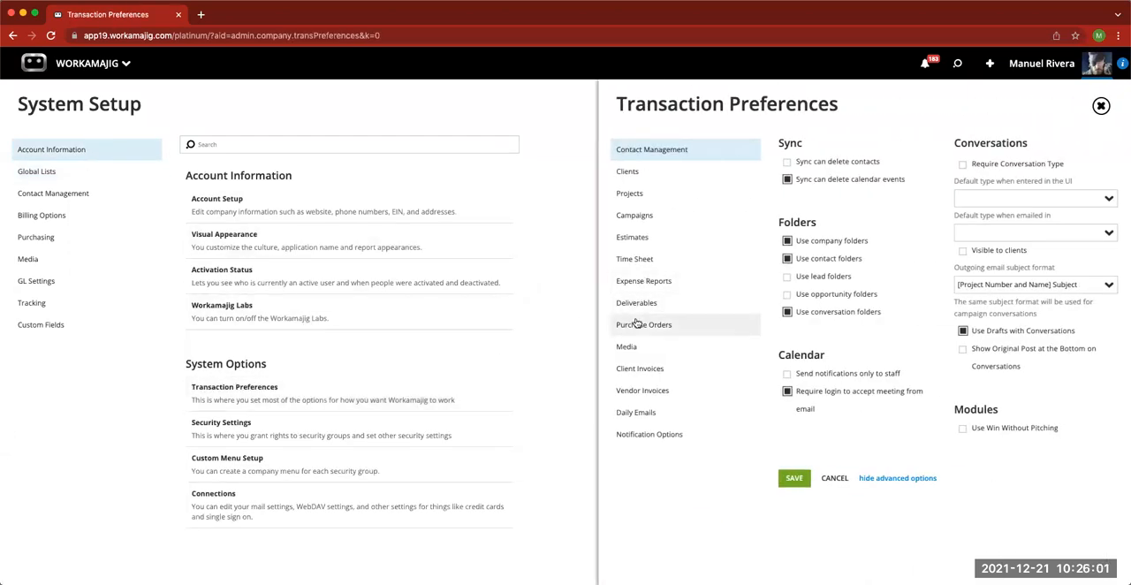
click(638, 305)
scroll(862, 369, down, 4)
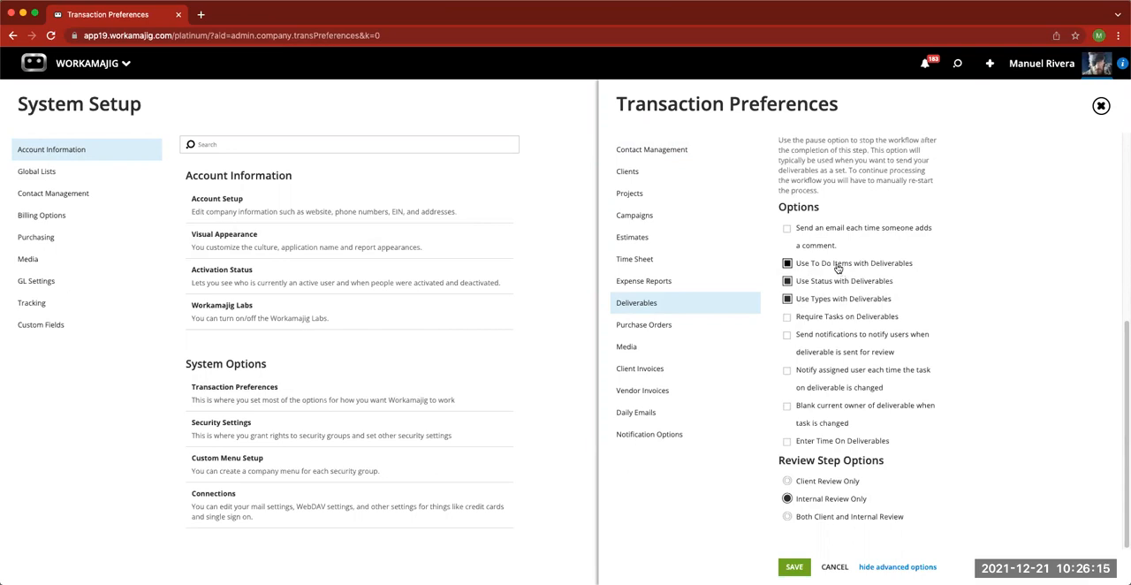
- Review the Projects preferences, including Schedule Options, Todos and Labels for Key People, and close the Transaction Preferences without changes
click(644, 195)
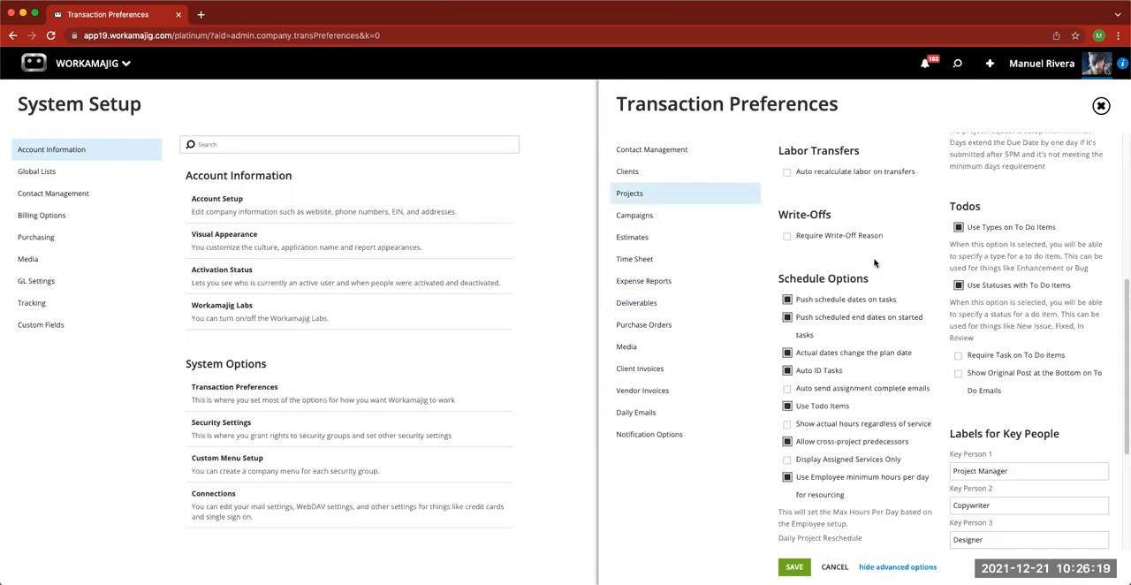
scroll(877, 305, up, 5)
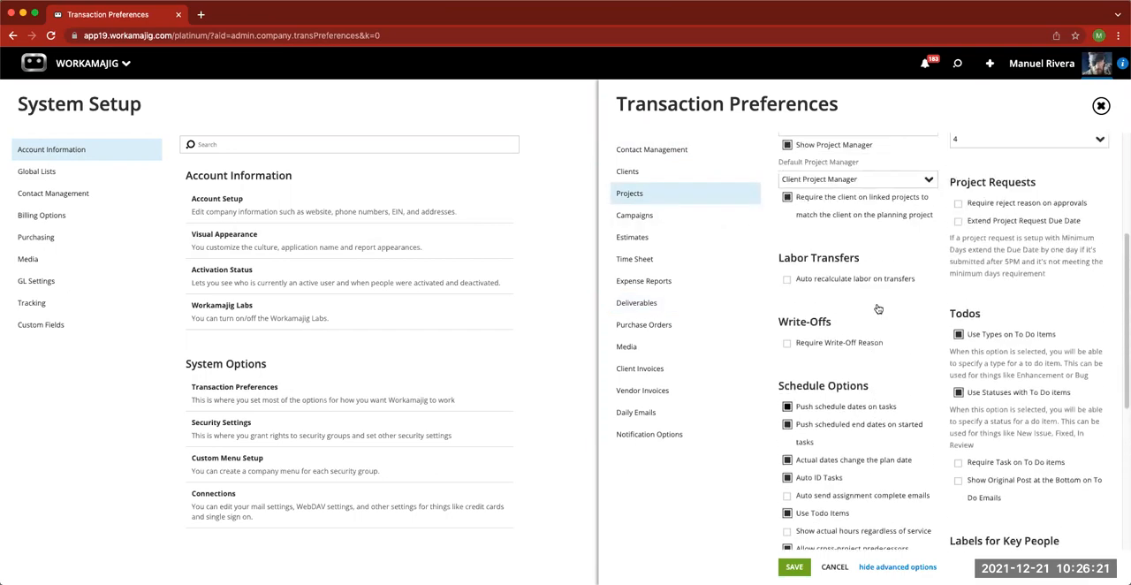
scroll(877, 306, up, 3)
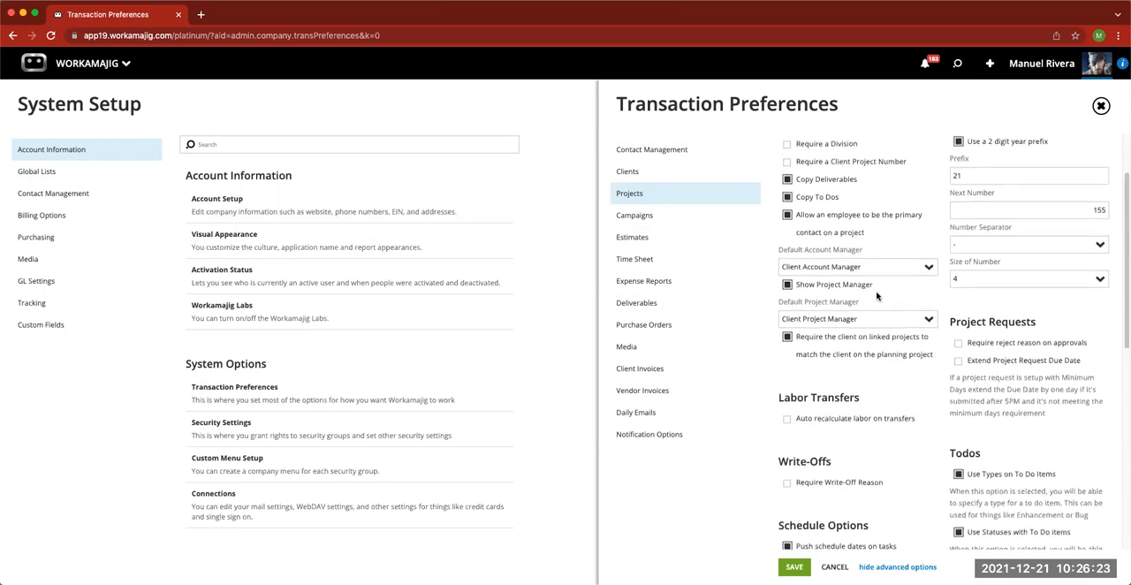
scroll(873, 330, down, 5)
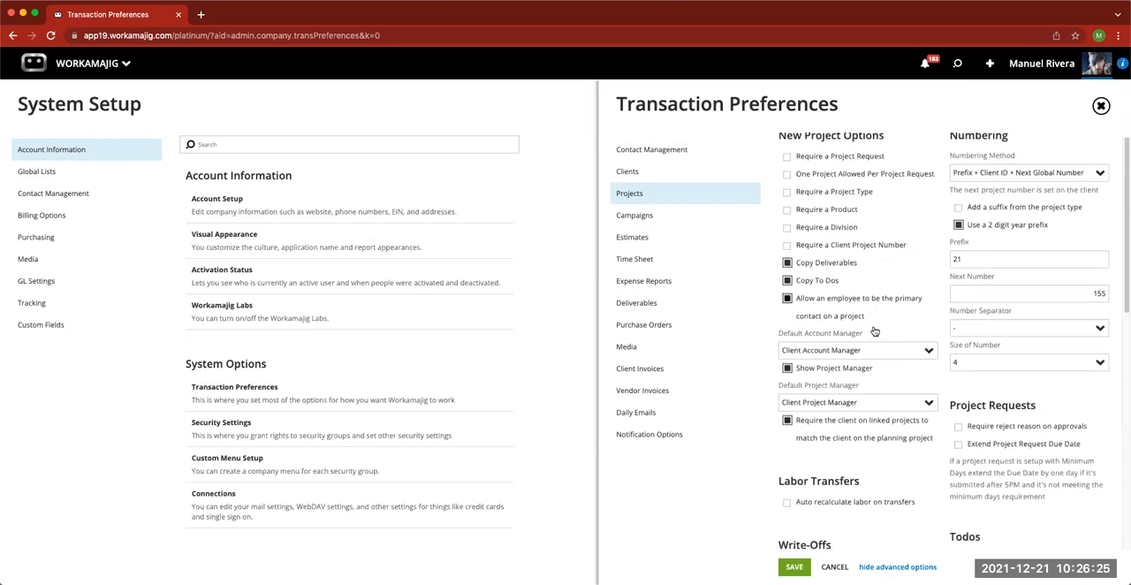
scroll(873, 330, down, 2)
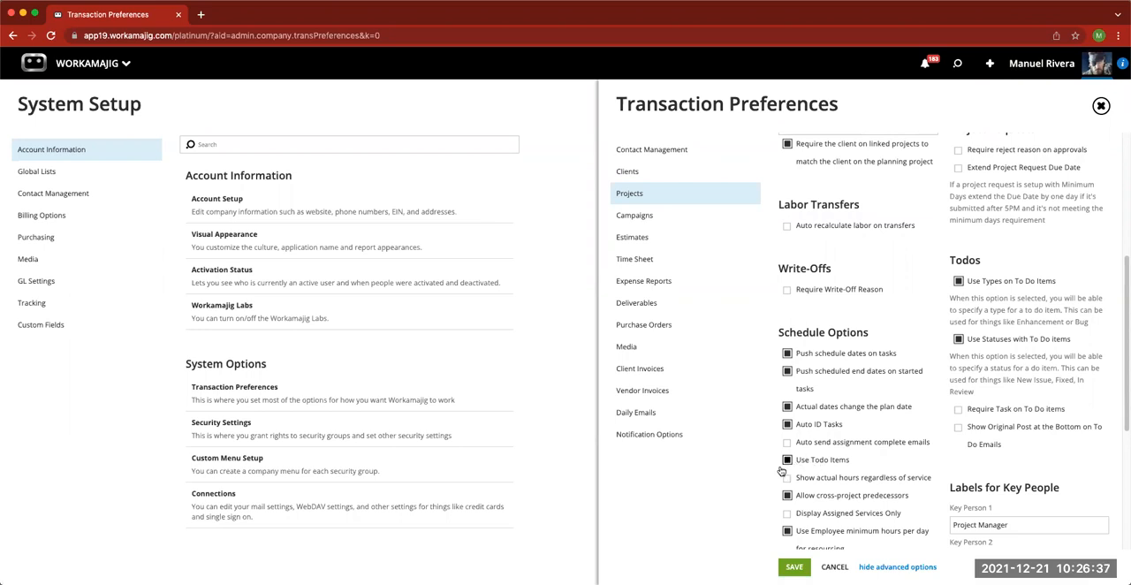
scroll(1026, 442, down, 5)
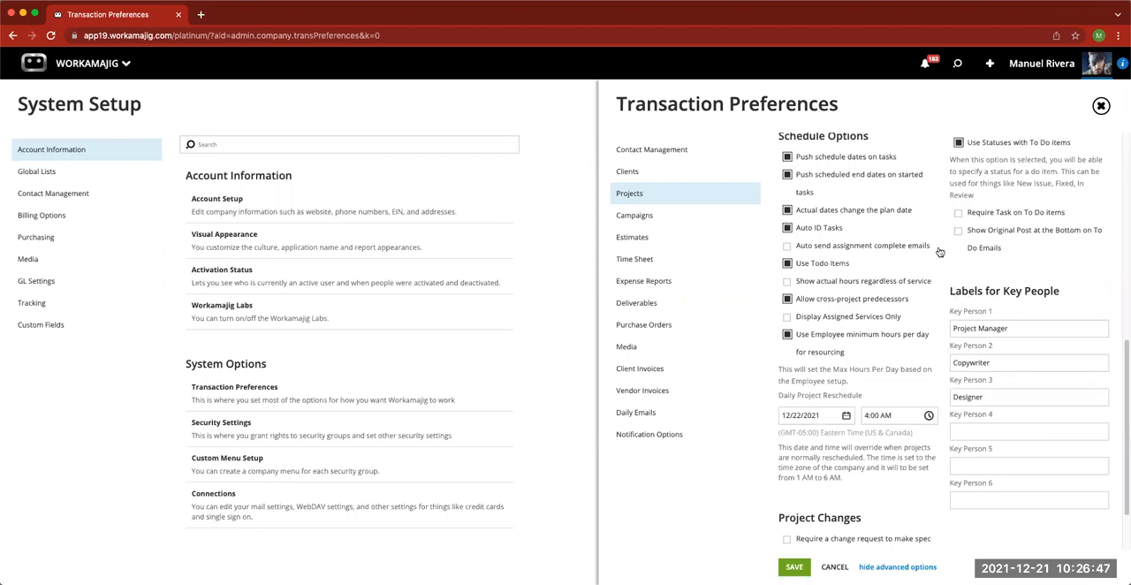
click(1100, 106)
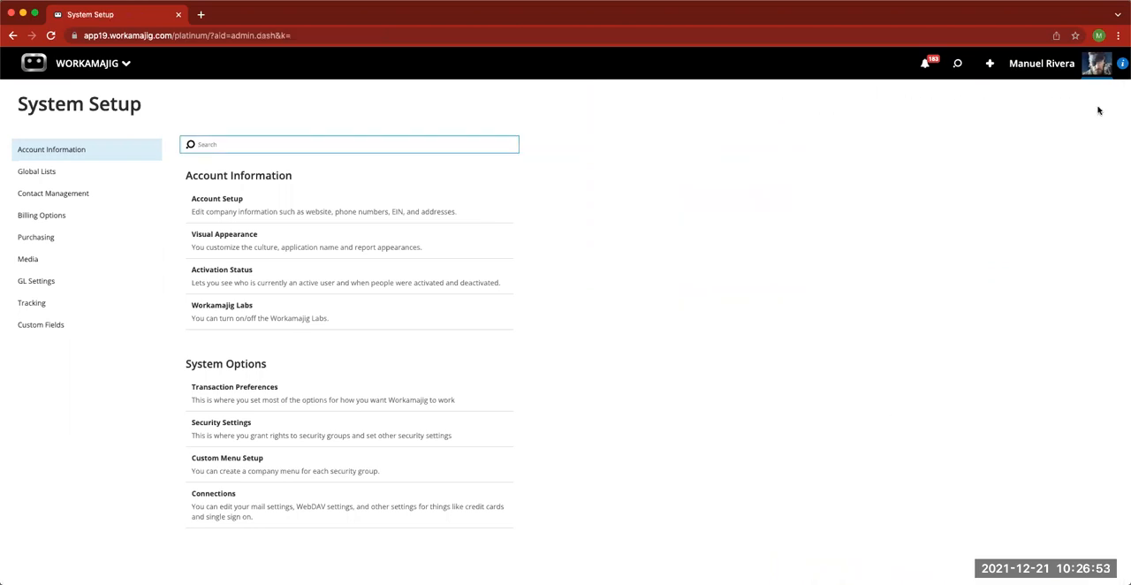
- Open the December Webinar deliverable from the recently viewed project 21-WEB-0154 and view its to dos
click(958, 65)
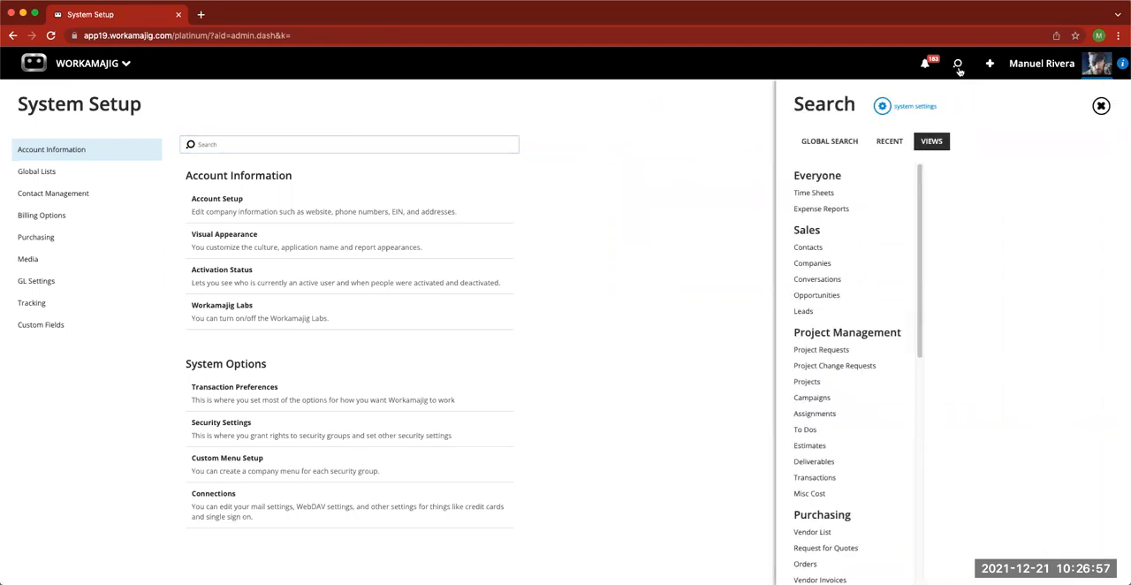
click(890, 142)
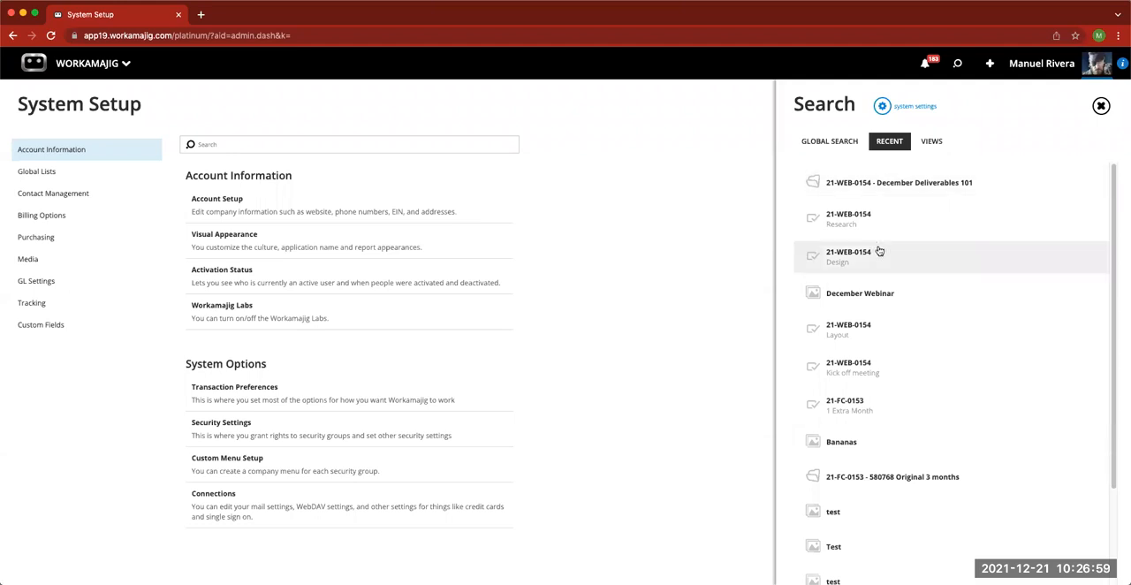
click(884, 187)
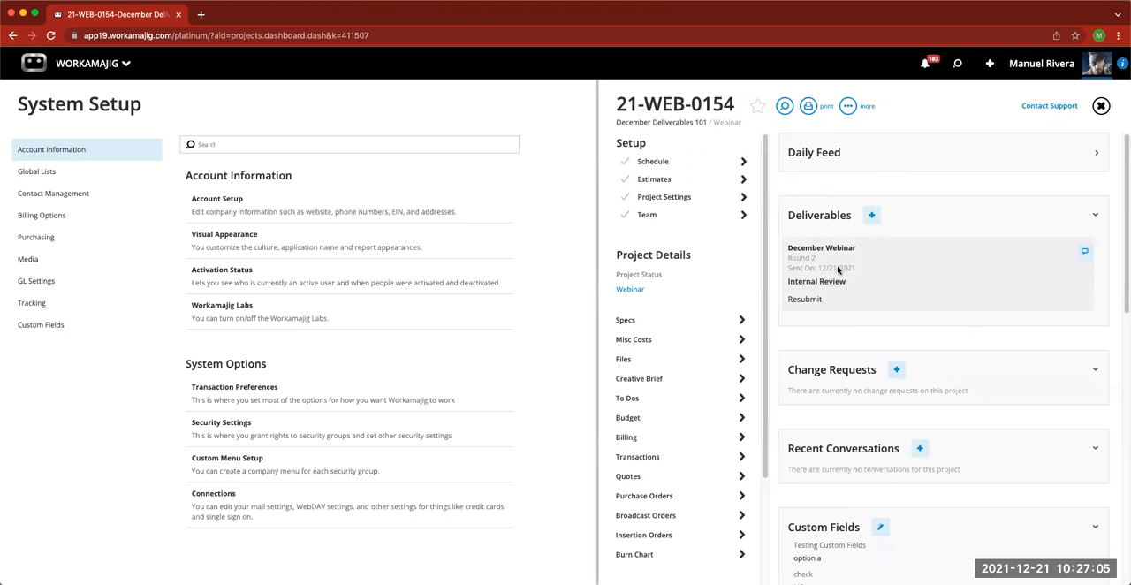
click(838, 269)
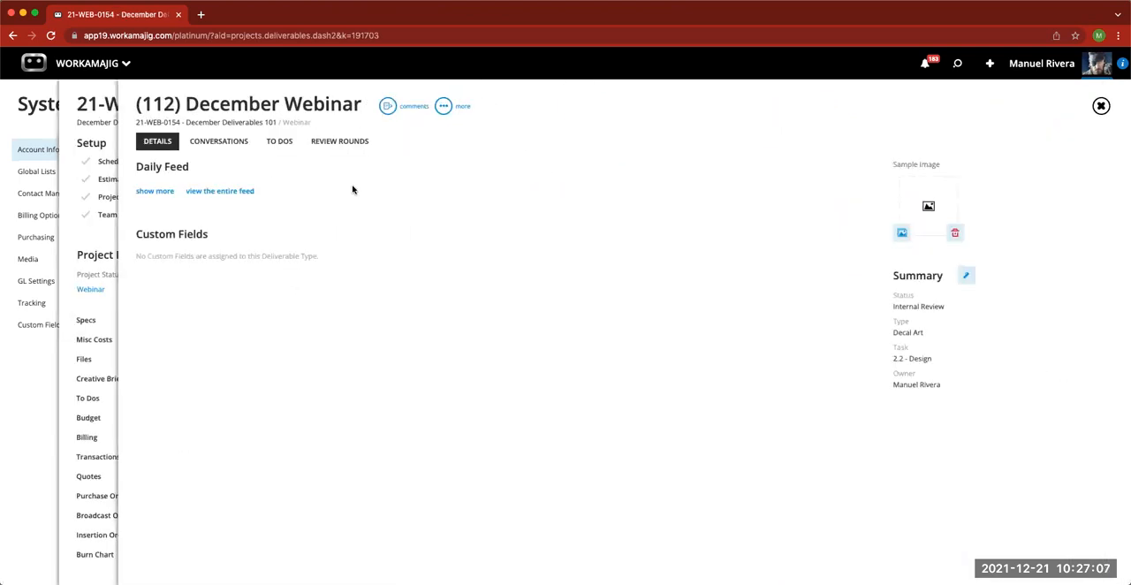
click(284, 147)
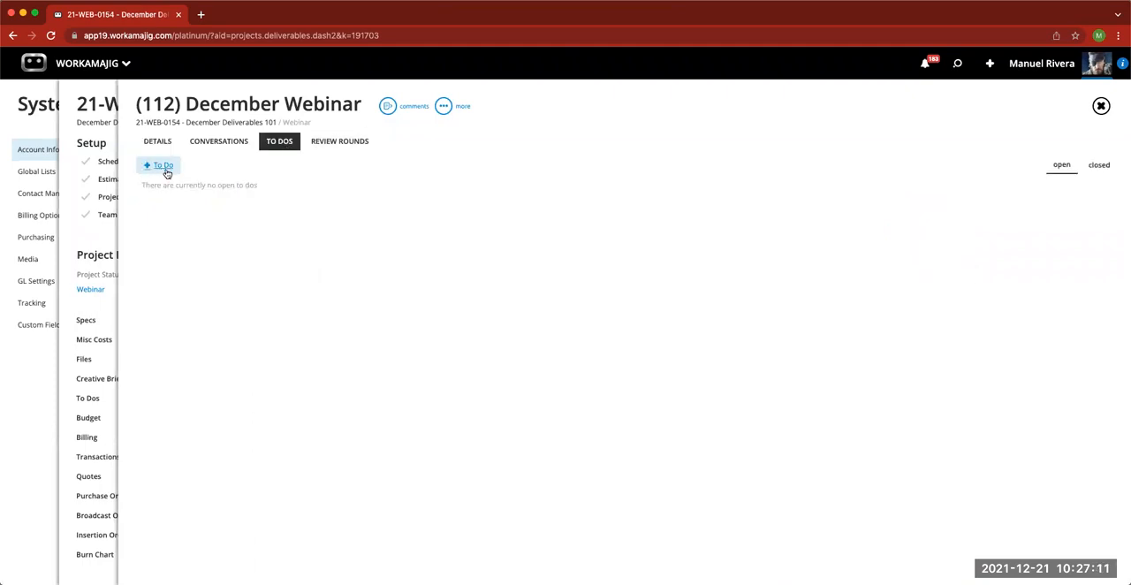
- Add a third review round with the JPG image to the December Webinar deliverable and send it for internal review
click(343, 146)
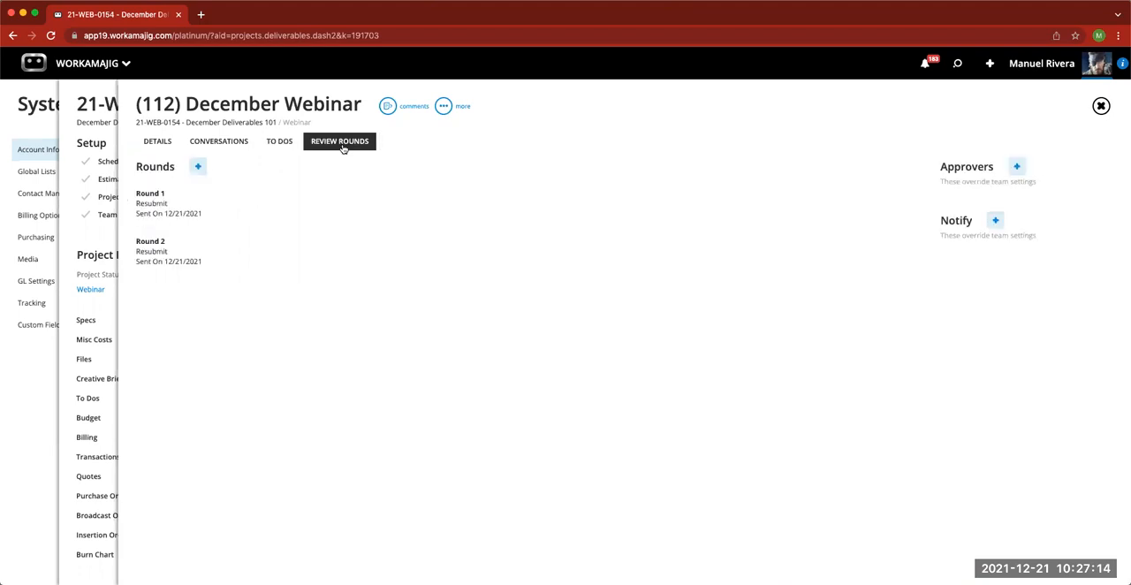
click(198, 167)
click(979, 175)
click(995, 198)
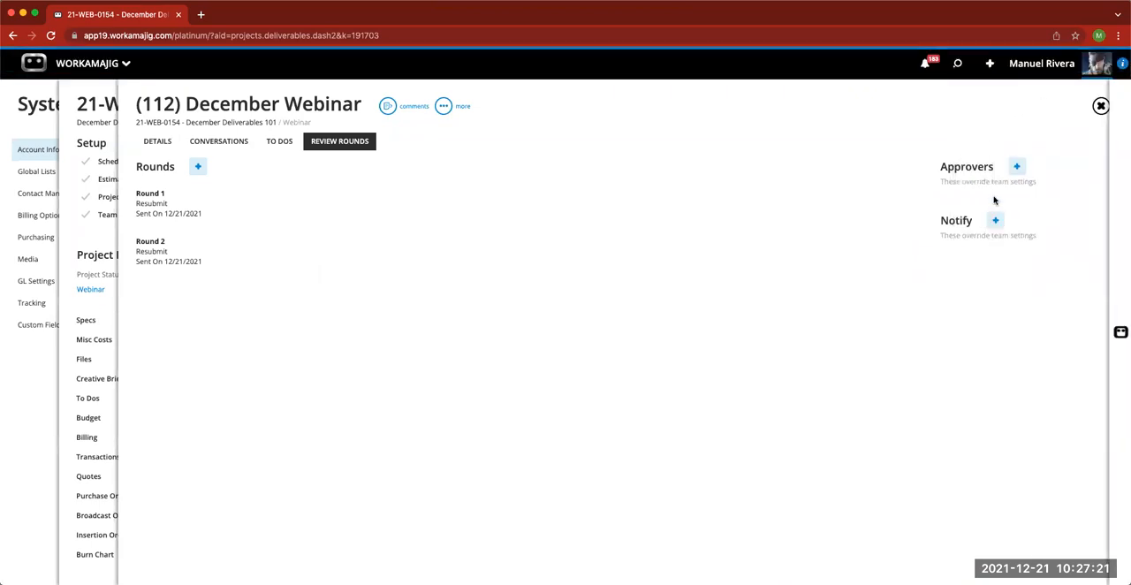
click(724, 111)
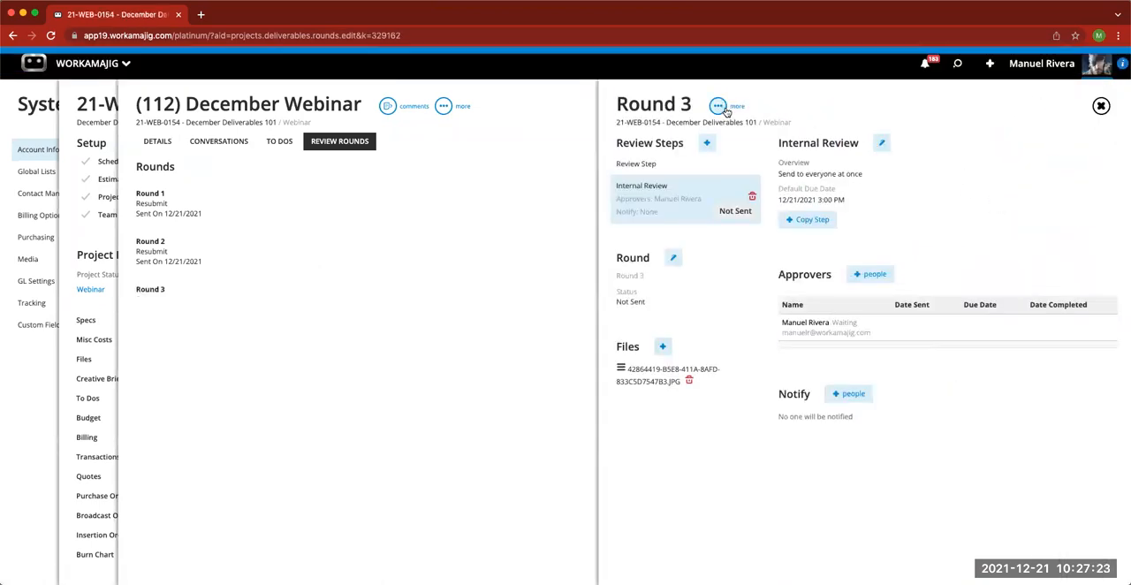
- Outline the lower part of the poinsettia in the Round 3 image with an unfilled rectangle and save the comment "change this"
click(719, 108)
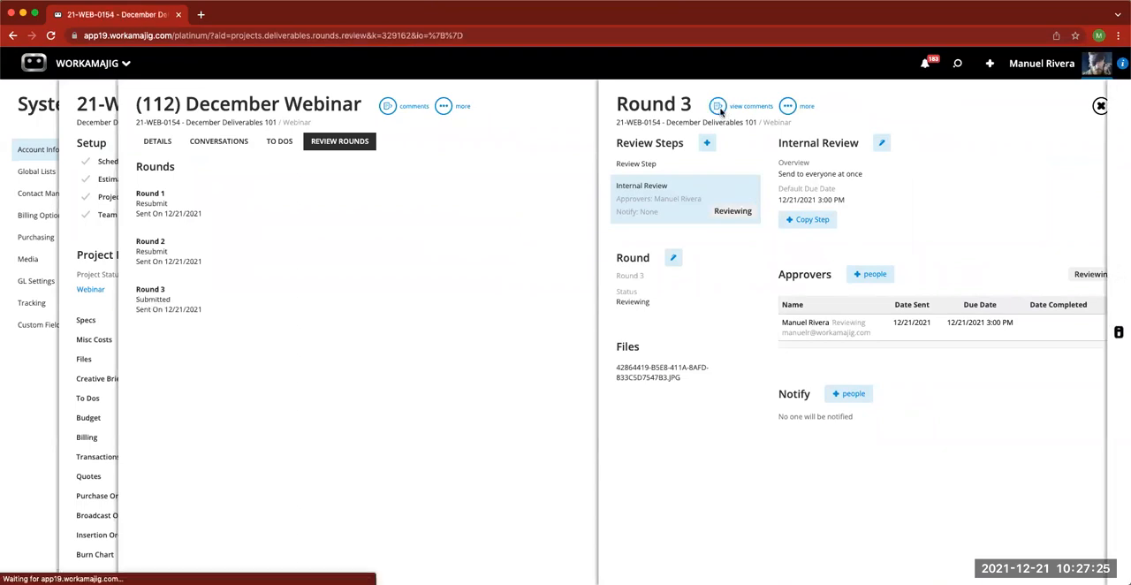
click(1109, 190)
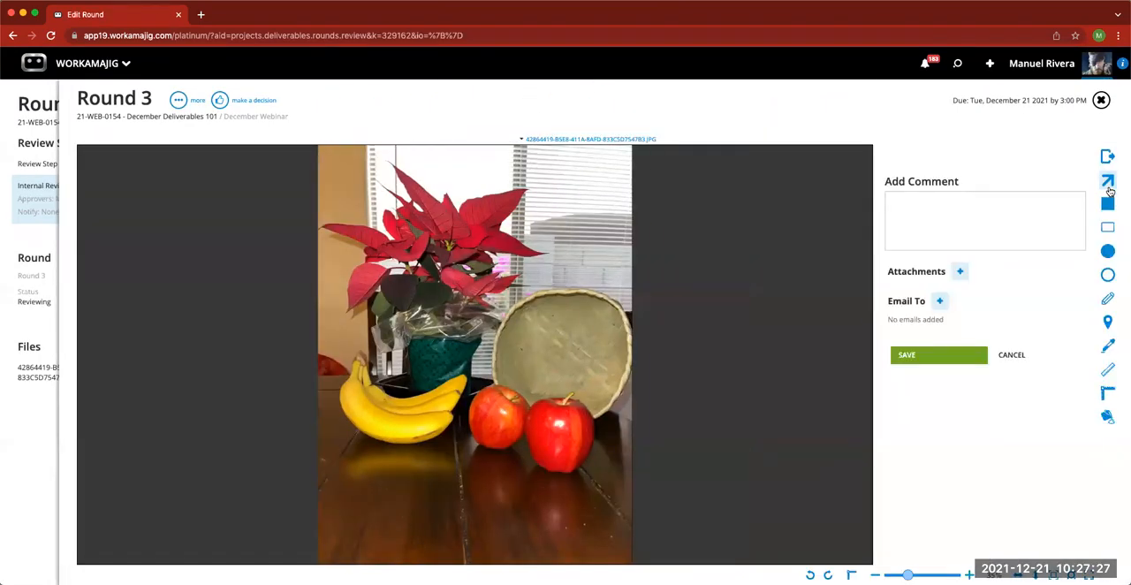
click(1109, 229)
drag(450, 237, 543, 294)
click(916, 218)
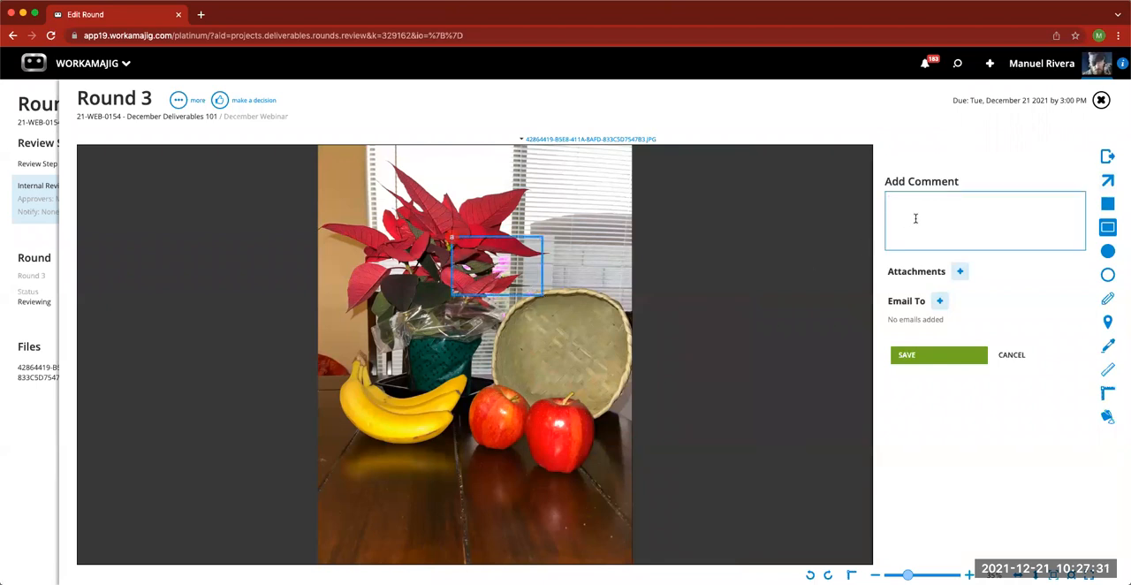
text(change this)
click(923, 355)
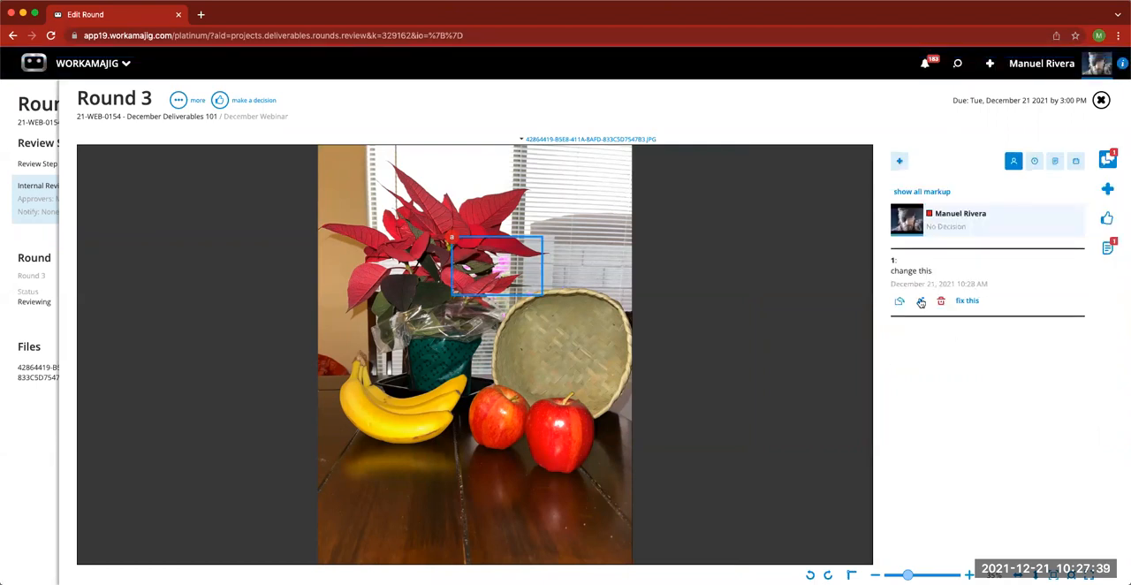
- Mark the "change this" comment as an item to fix on the existing task 2.2-Design with status Not Assigned, and view the resulting to do
click(968, 301)
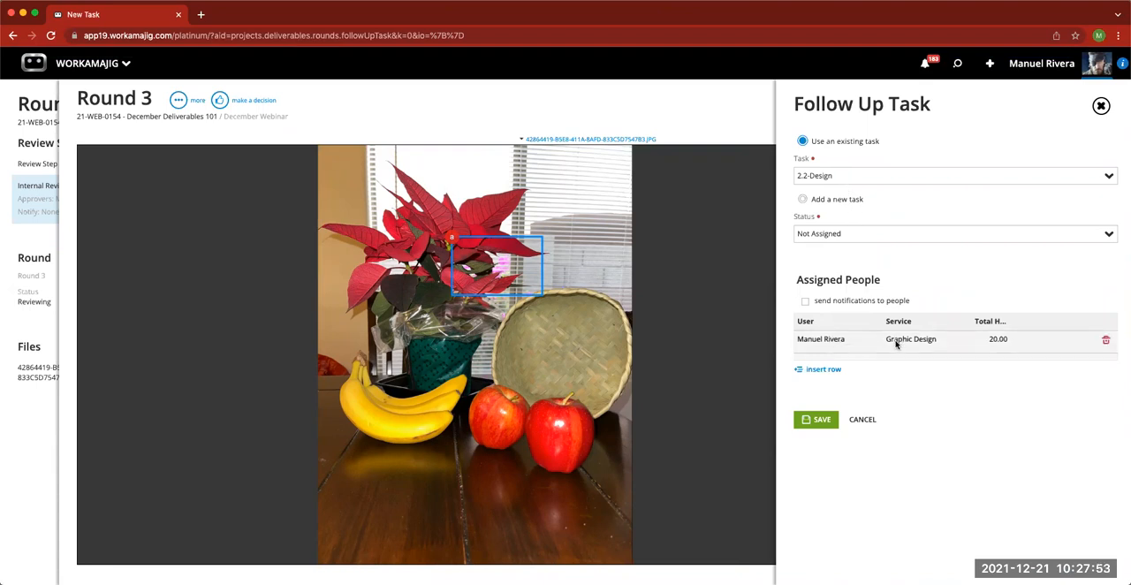
click(830, 422)
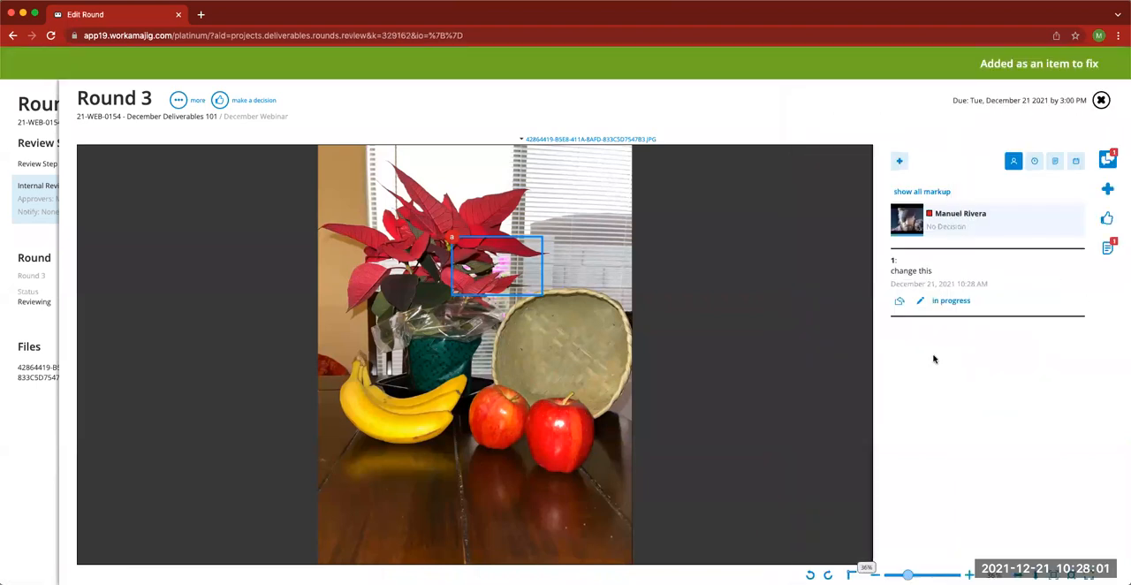
click(951, 301)
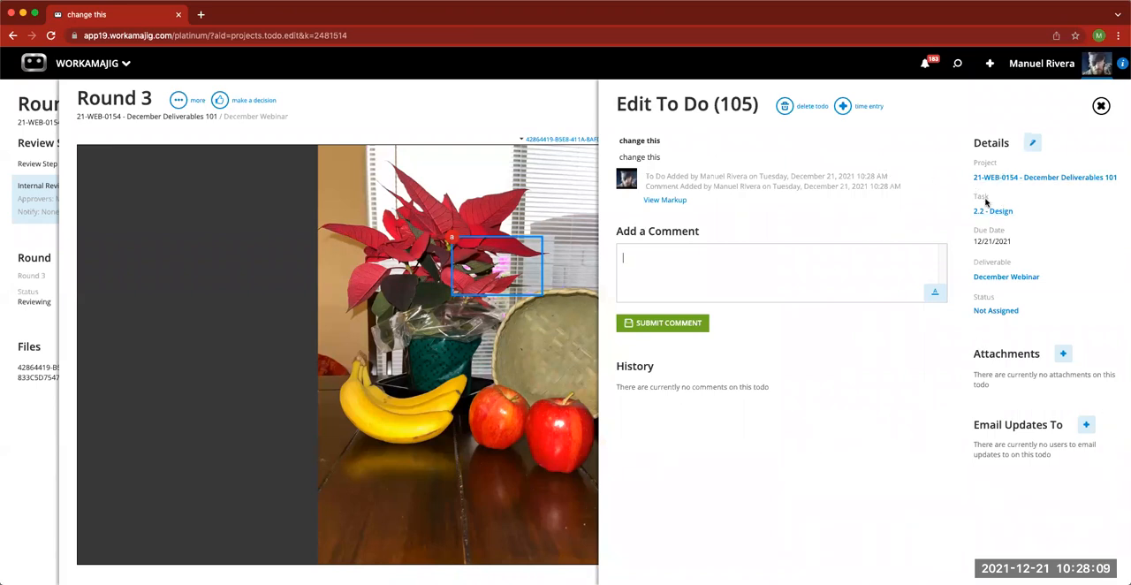
click(1101, 106)
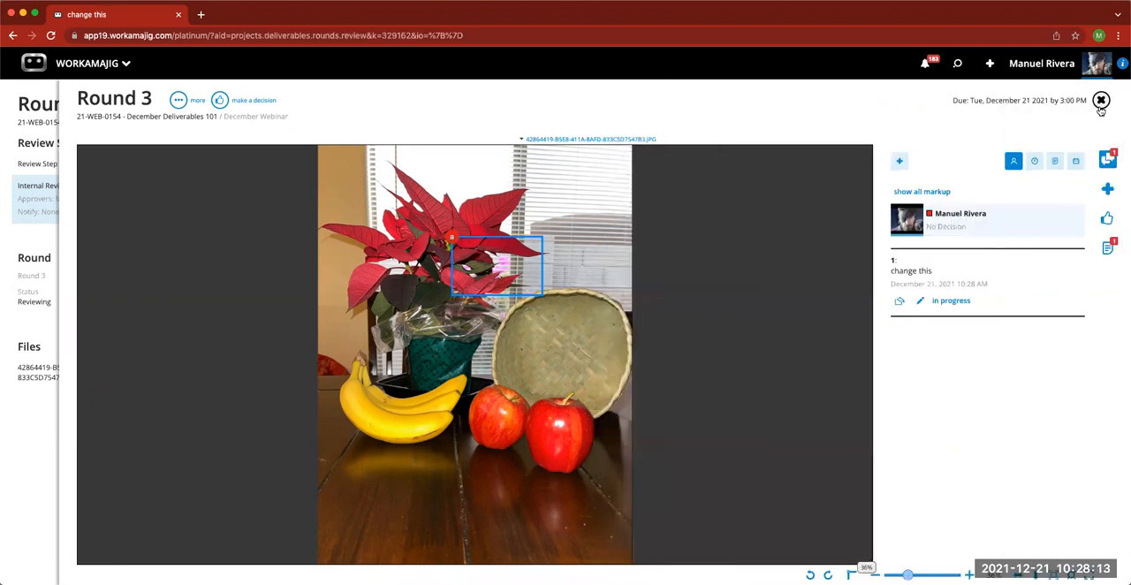
- Close the Round 3 review, view the December Webinar deliverable's open to dos, and return to the project
click(1101, 106)
click(1101, 106)
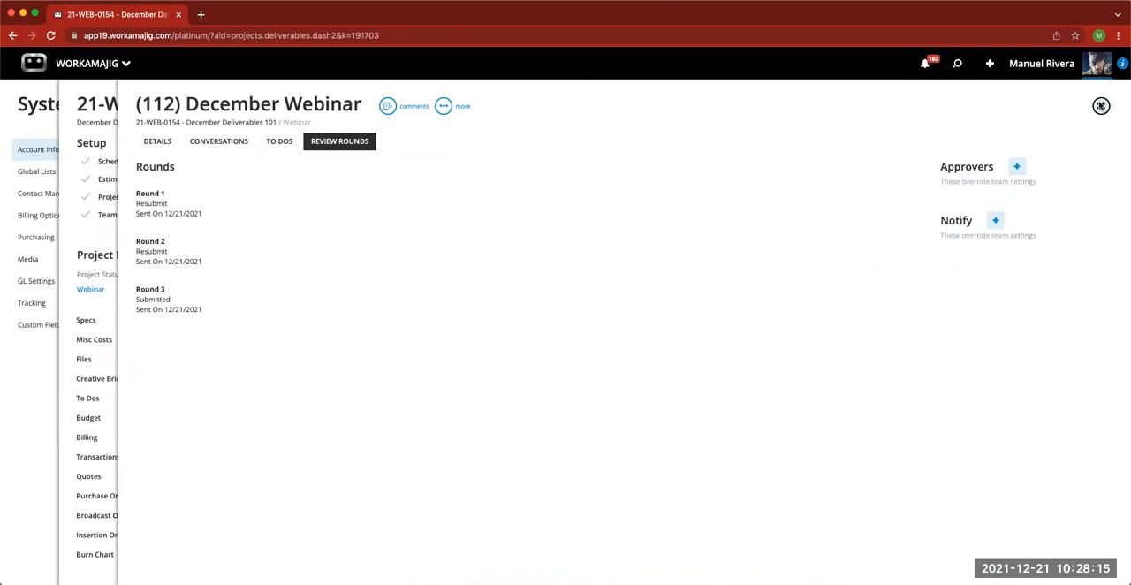
click(285, 147)
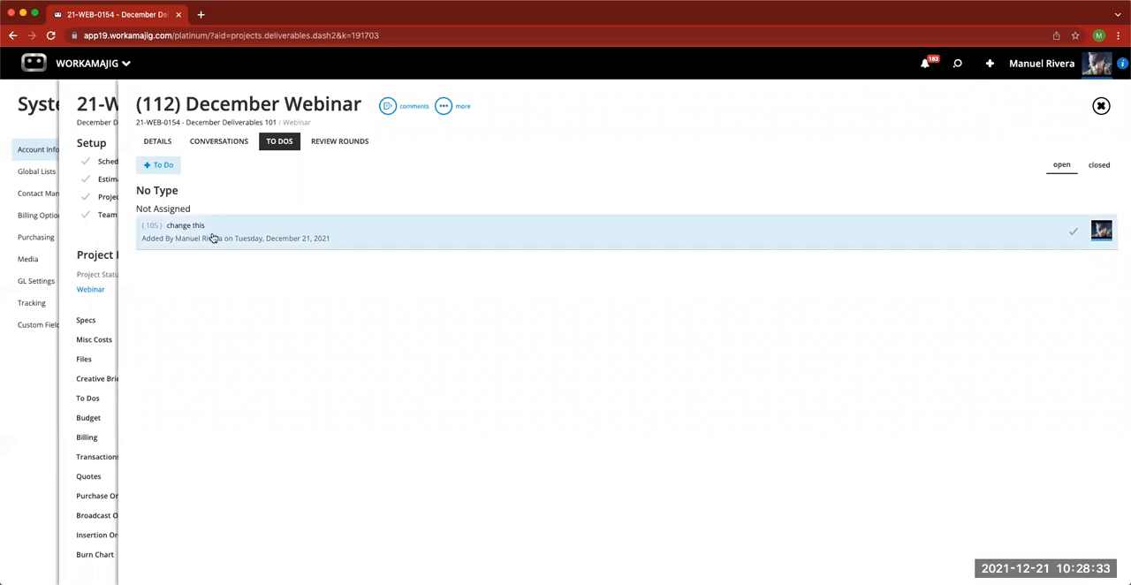
click(1100, 106)
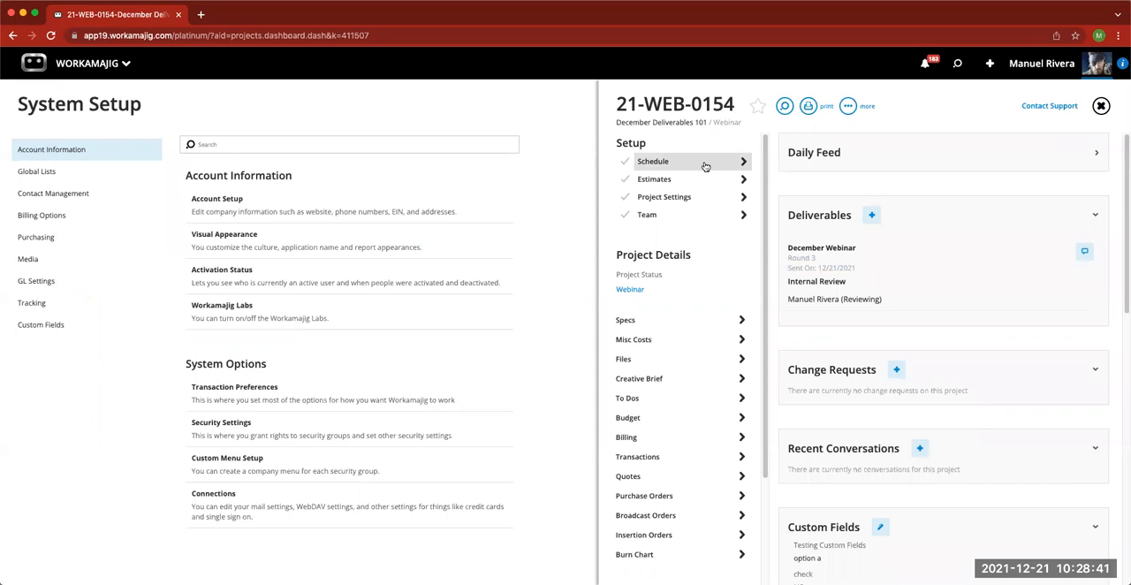
- View the to dos of task 2.2 Design in the project schedule's task details and close the schedule
click(705, 167)
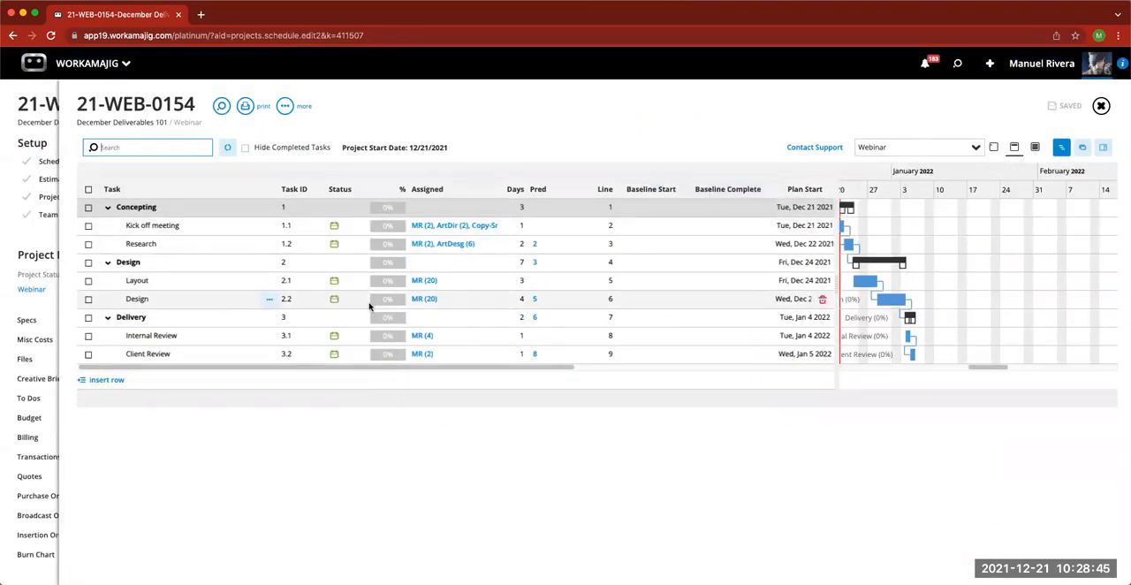
click(158, 302)
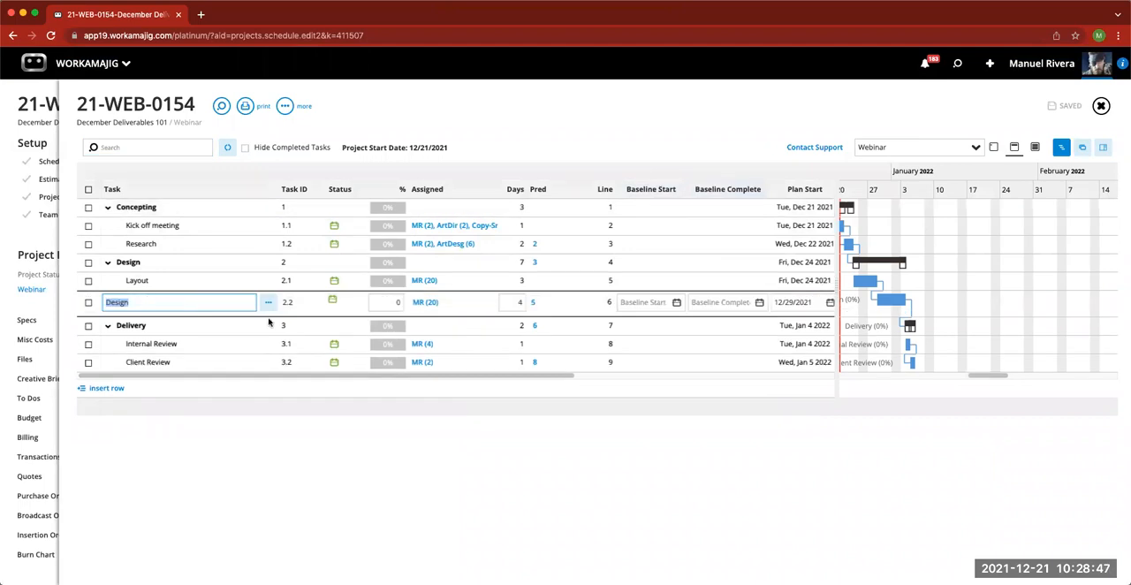
click(1103, 148)
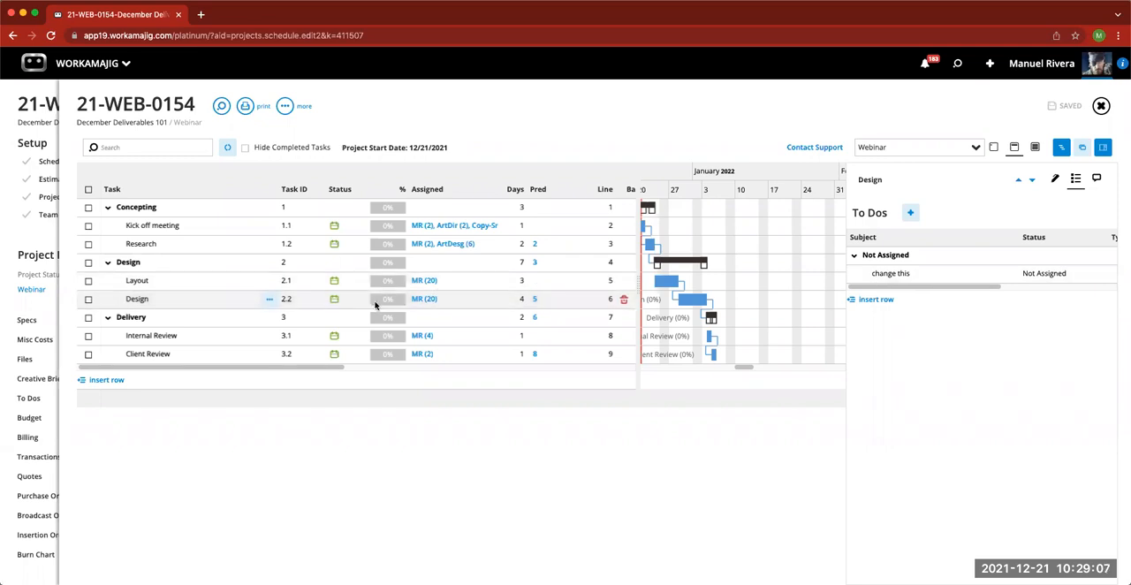
click(1101, 106)
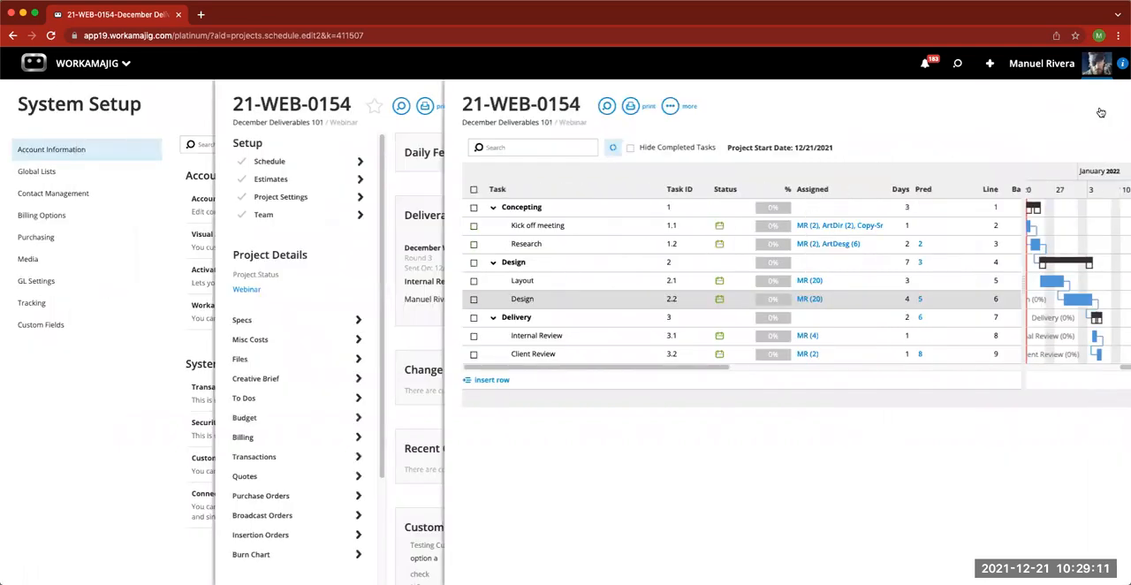
- Open the Today - Creatives page and search the tasks for "december"
click(95, 67)
click(123, 117)
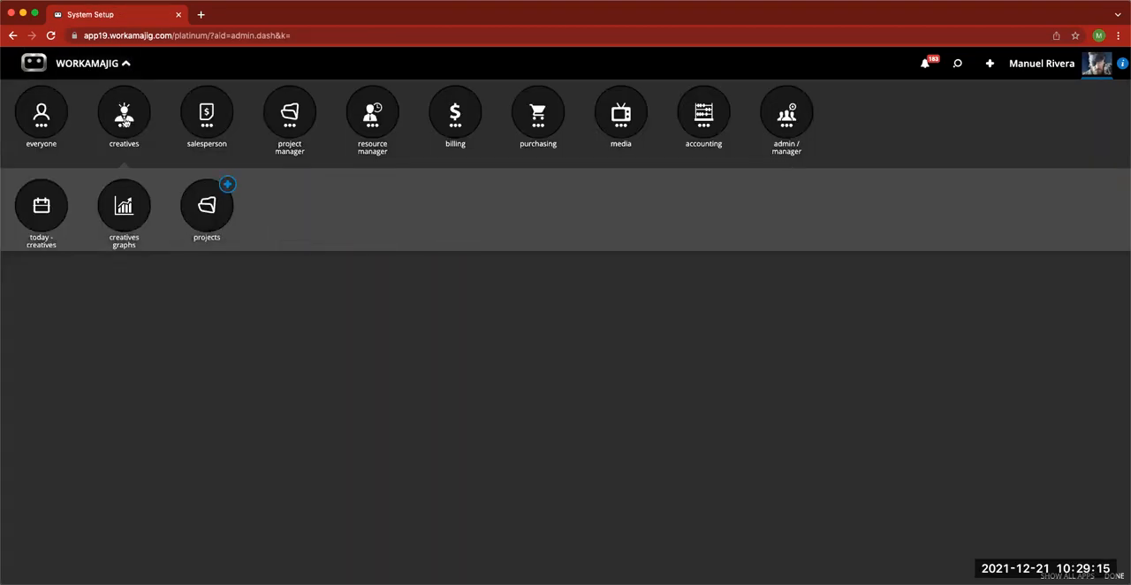
click(51, 210)
click(73, 171)
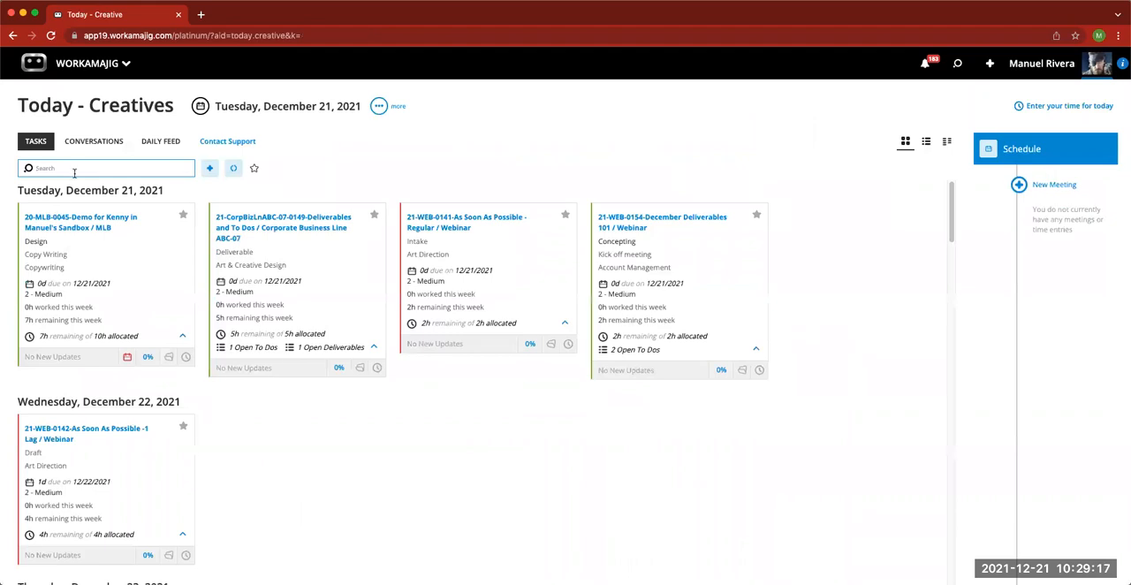
text(december)
key(BackSpace)
key(BackSpace)
key(BackSpace)
key(BackSpace)
text(ember)
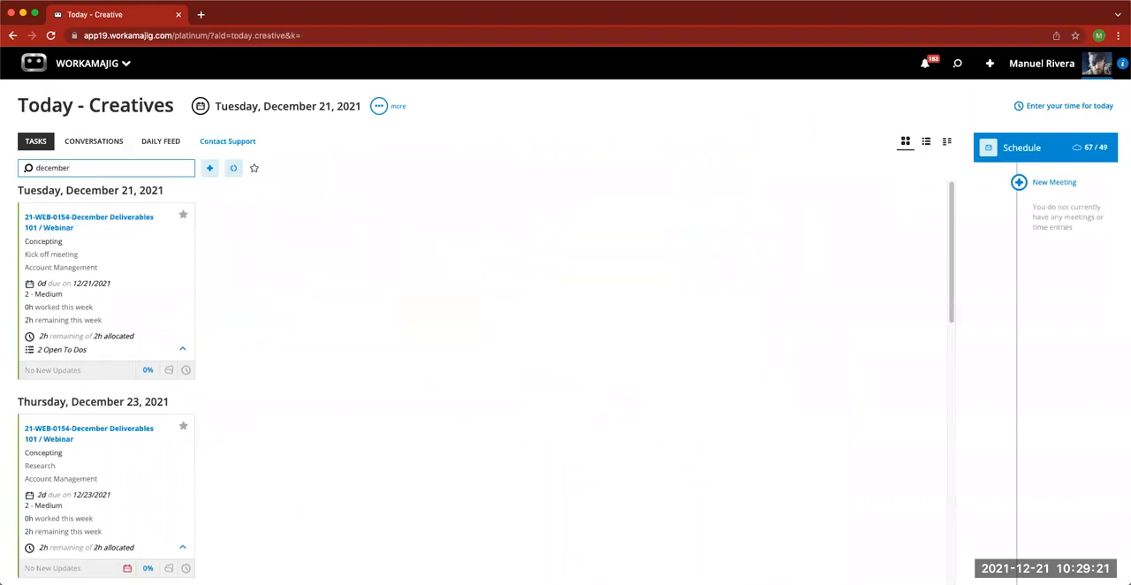
- Open the "change this" to do from the December Deliverables 101 Design task and view its markup
scroll(242, 403, down, 2)
scroll(242, 402, down, 5)
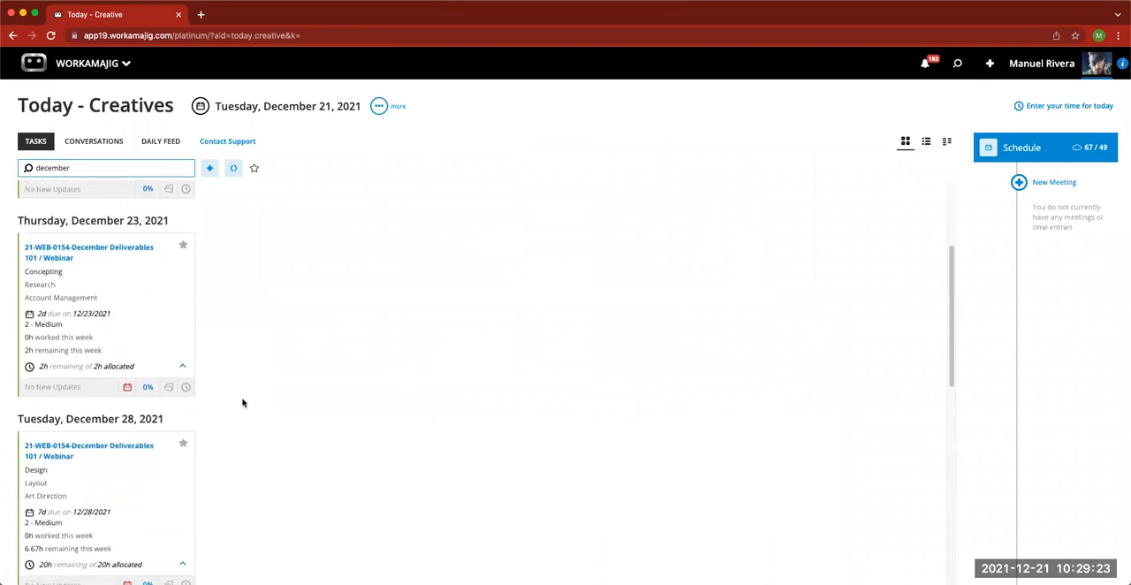
scroll(242, 403, down, 1)
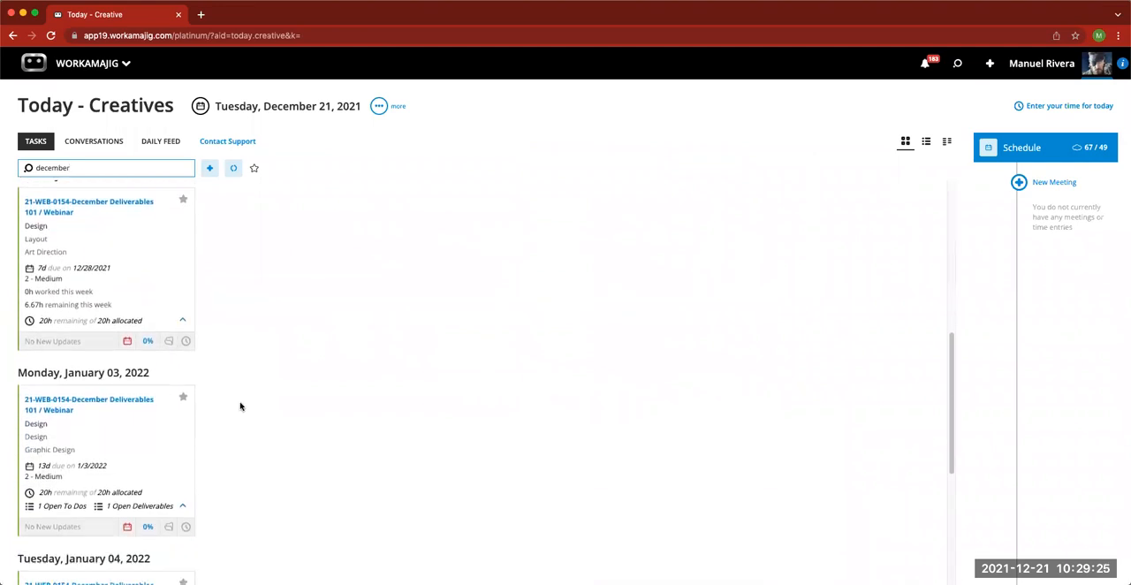
click(59, 510)
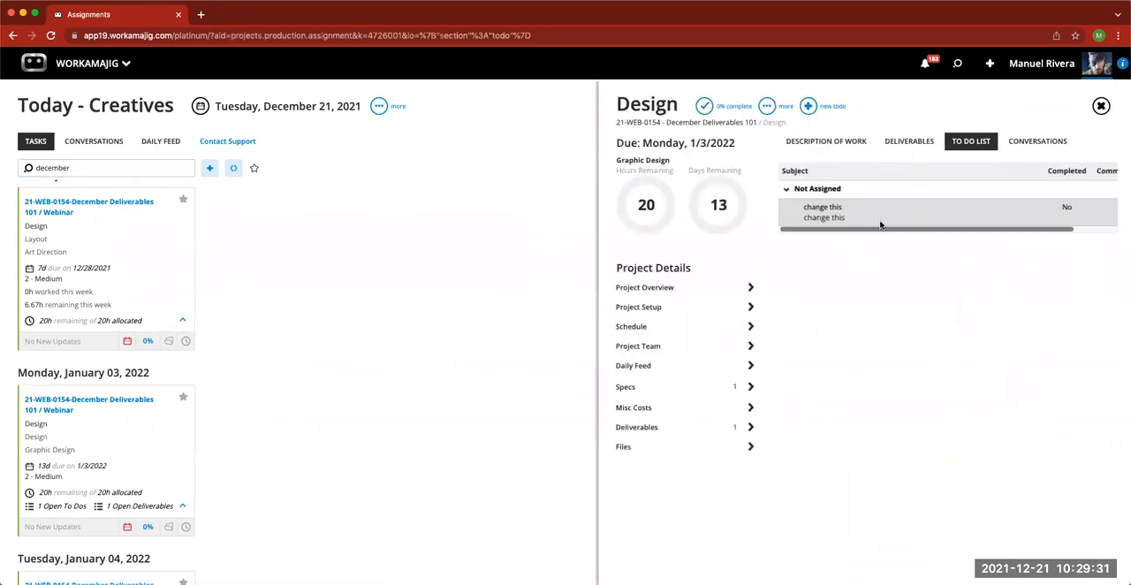
click(859, 215)
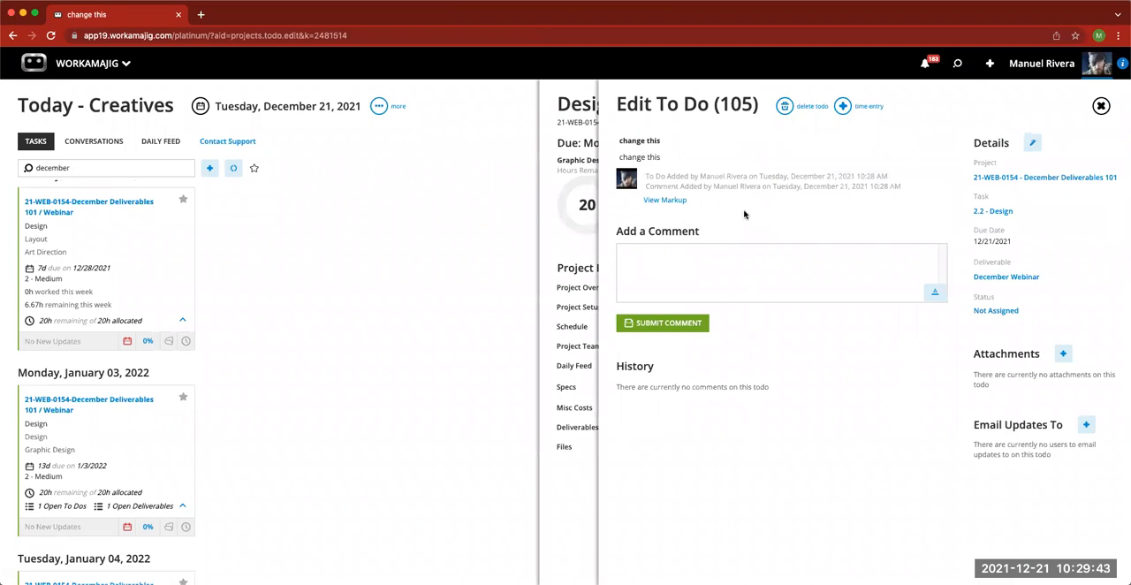
click(666, 200)
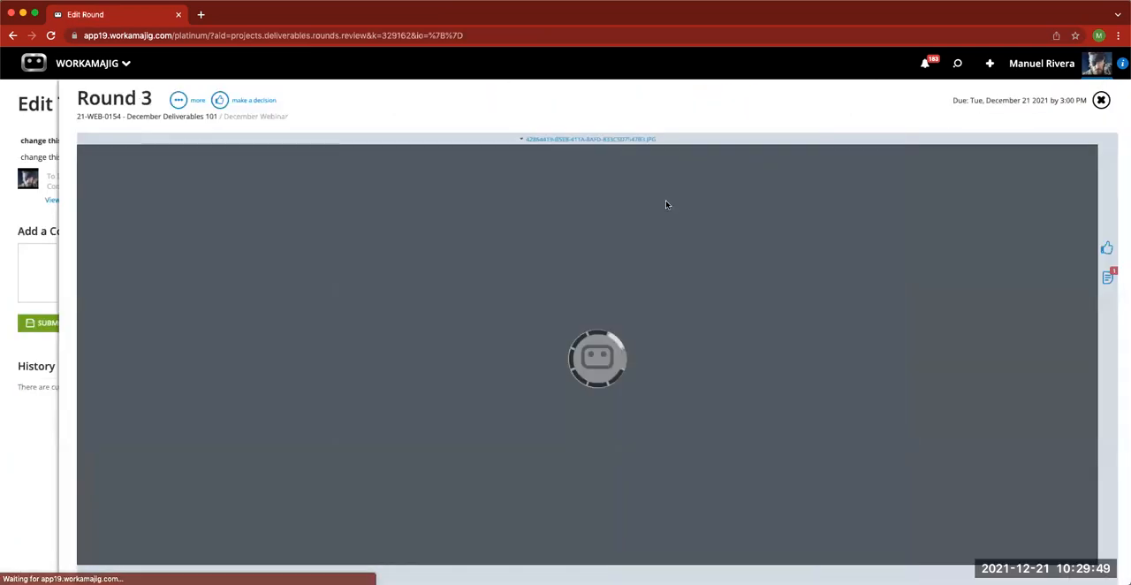
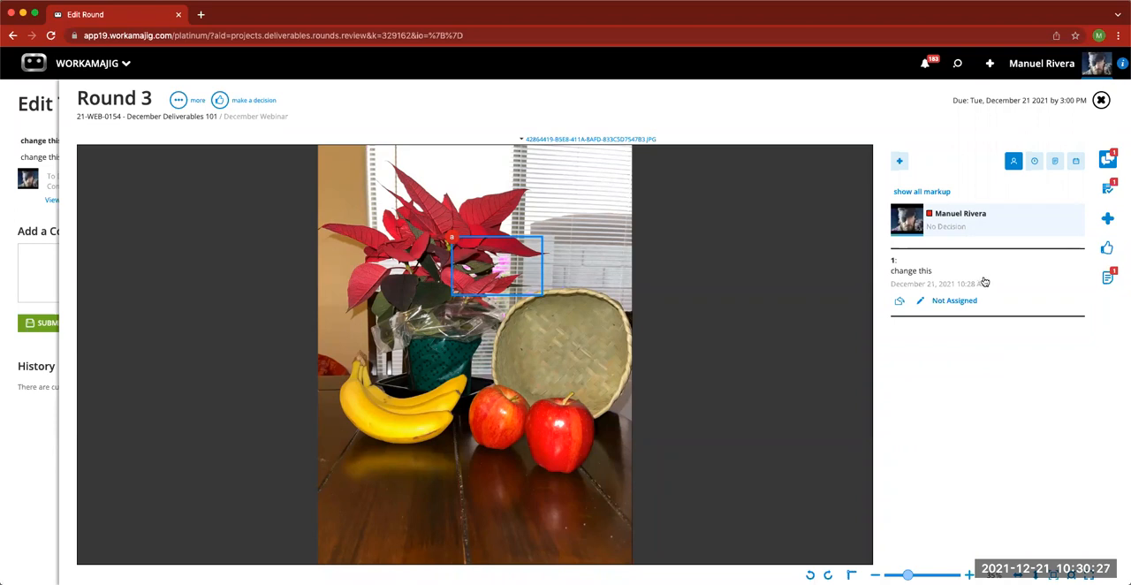
- Open the "change this" to do from the Round 3 to dos and set its status to In Progress
click(1107, 248)
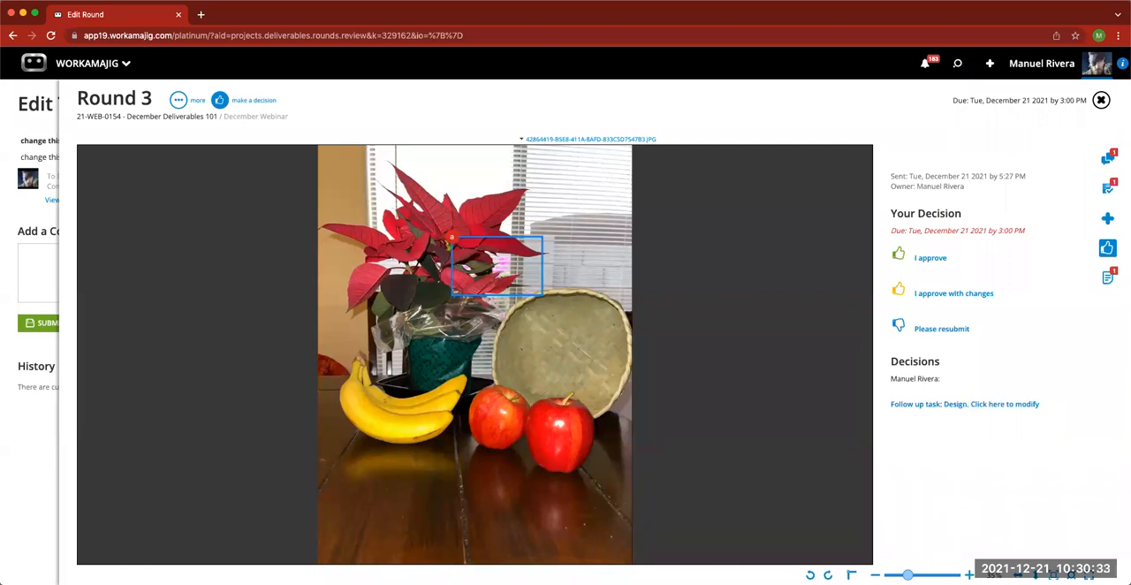
click(1107, 189)
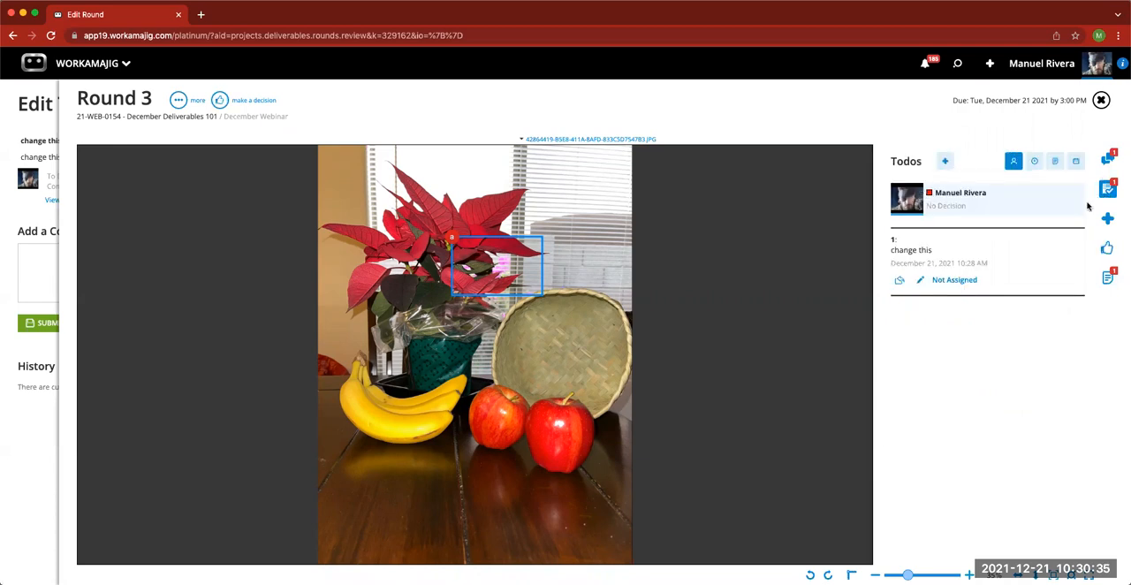
click(954, 281)
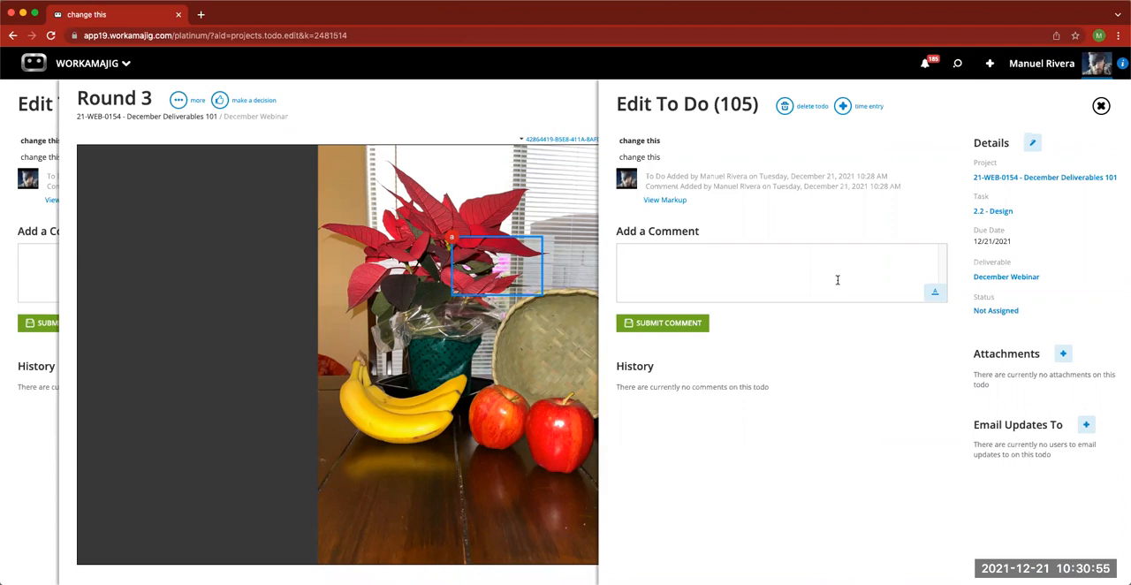
click(991, 311)
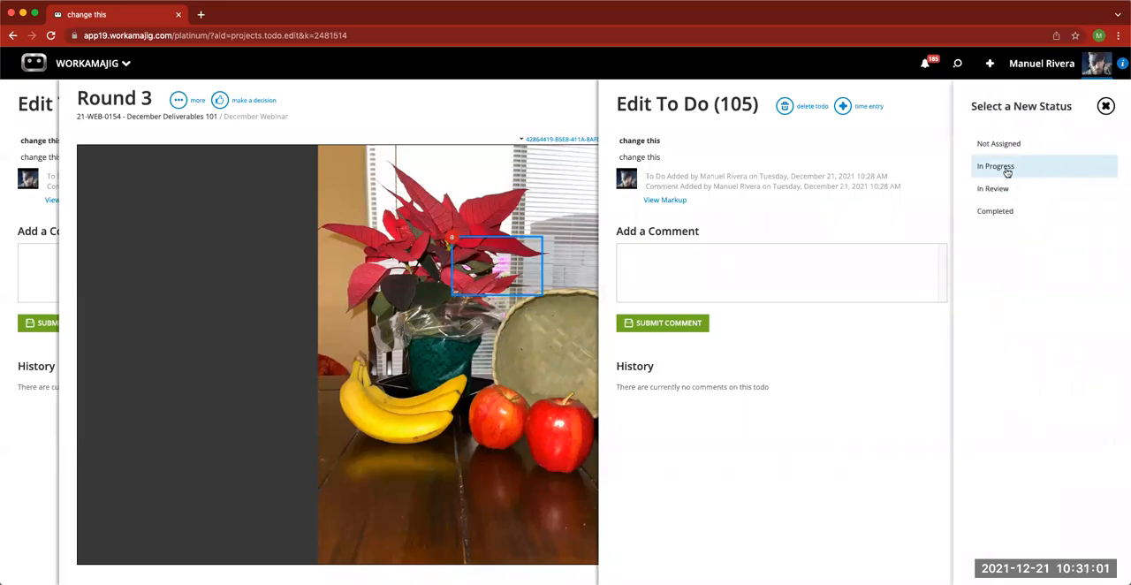
click(1003, 305)
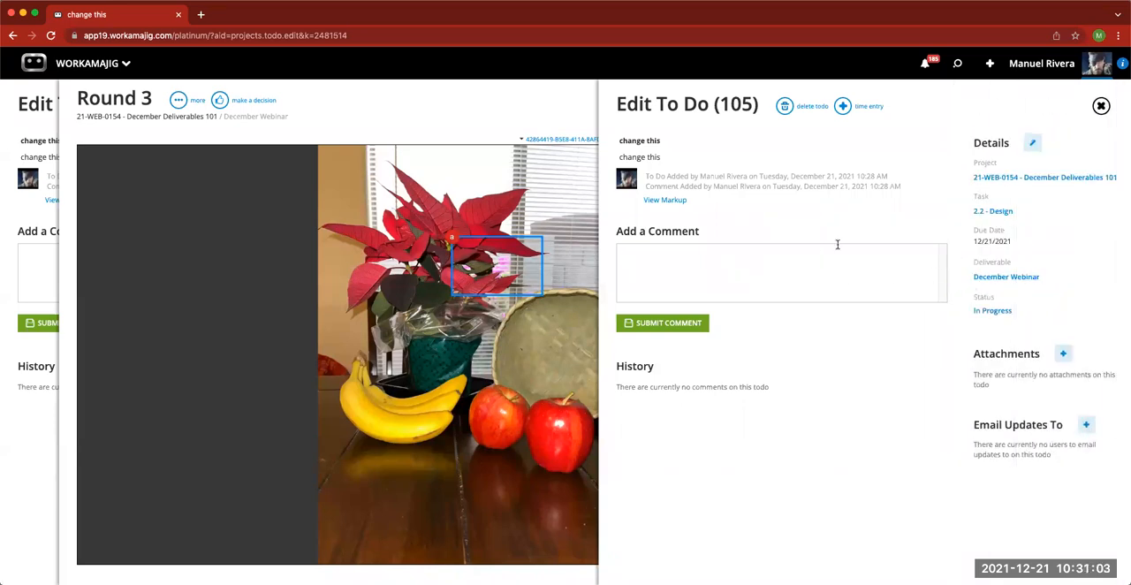
- Submit the comment "what's the latest on this" on the "change this" to do
click(742, 265)
text(what's the latest on this)
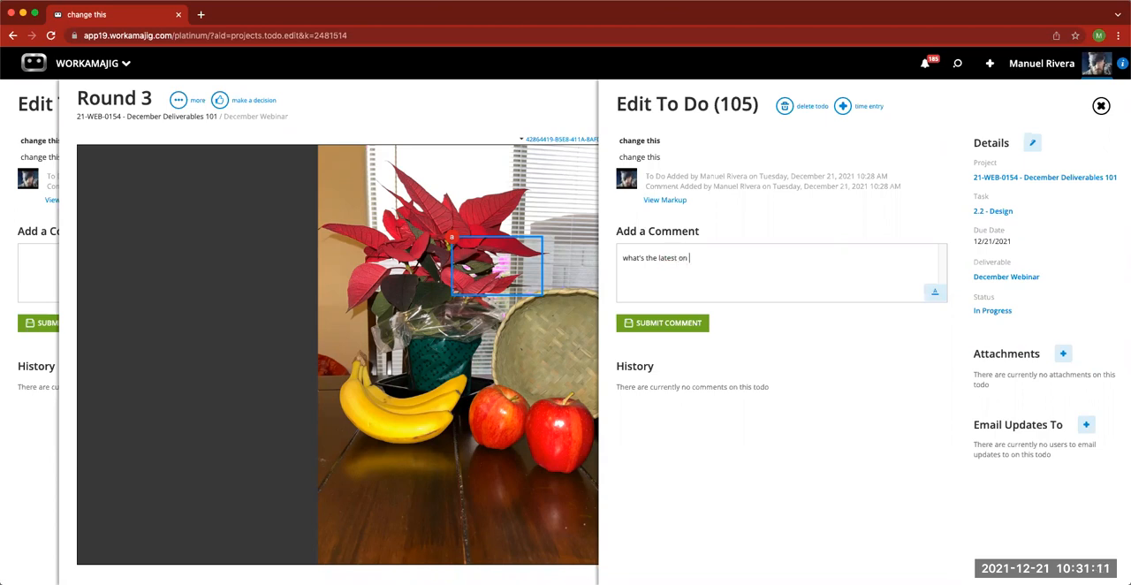
click(688, 324)
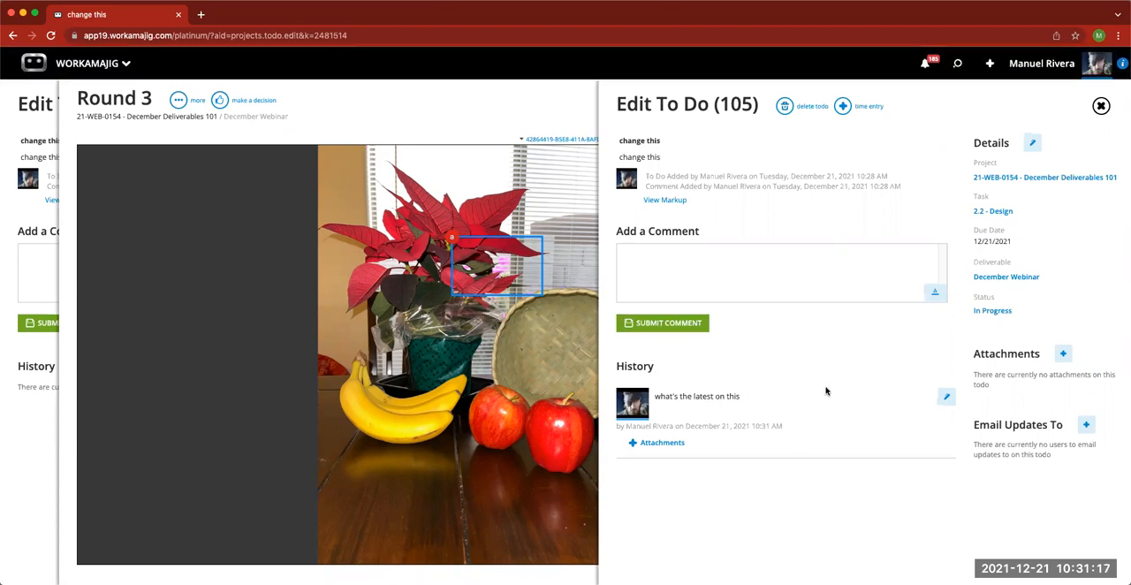
- Open the to do's December Webinar deliverable and look through its conversations, details and review rounds
click(989, 277)
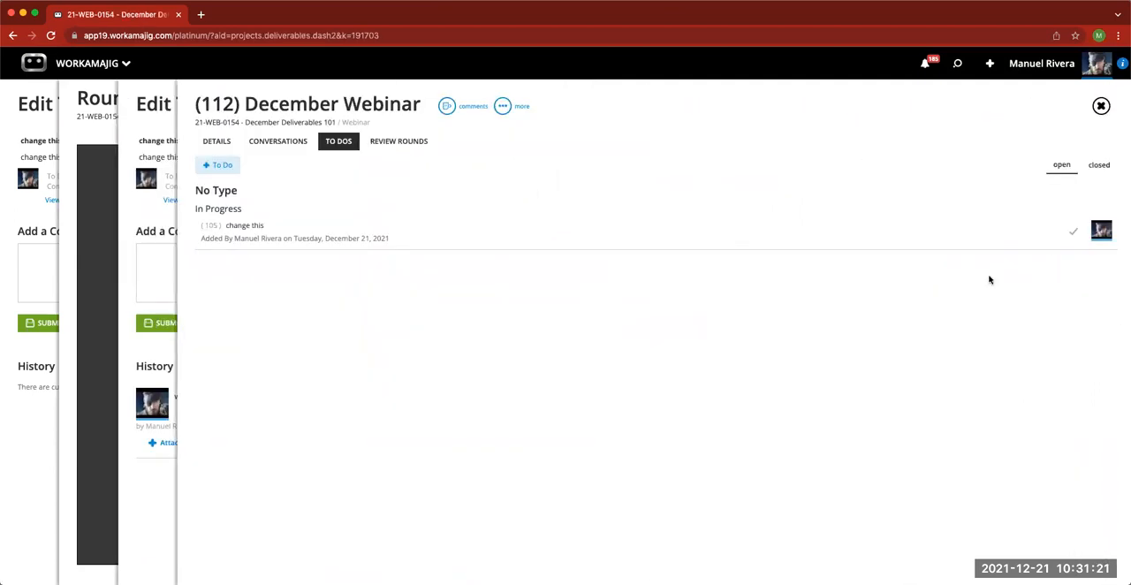
click(285, 147)
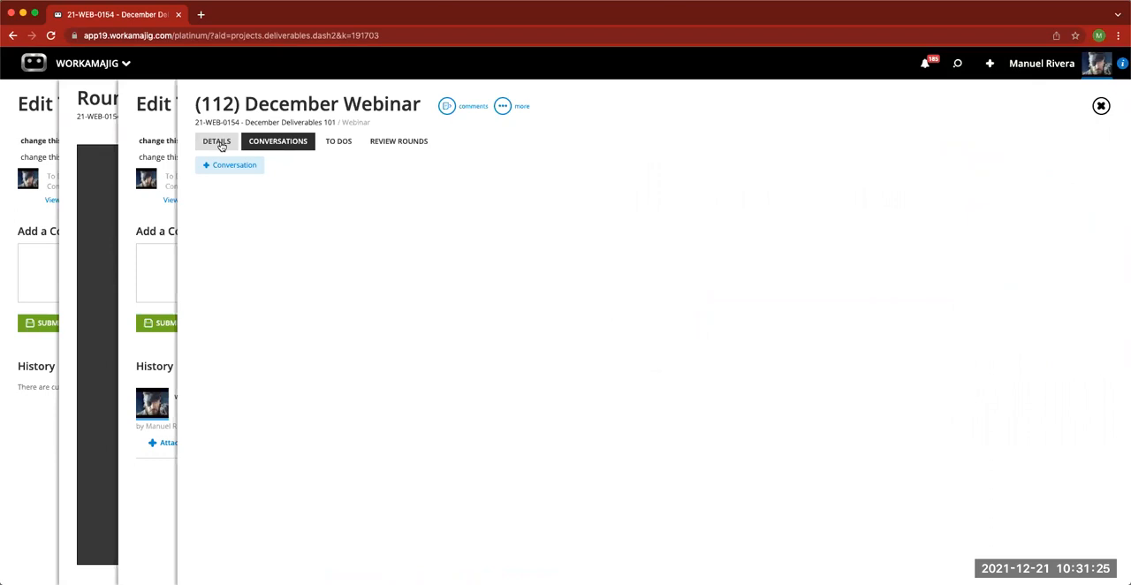
click(221, 146)
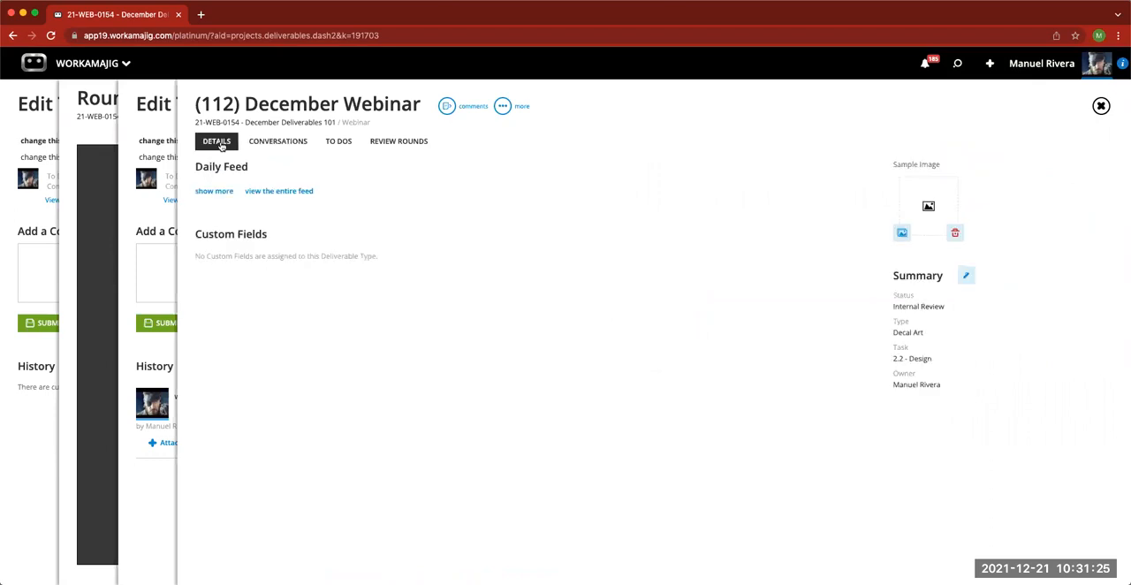
click(420, 149)
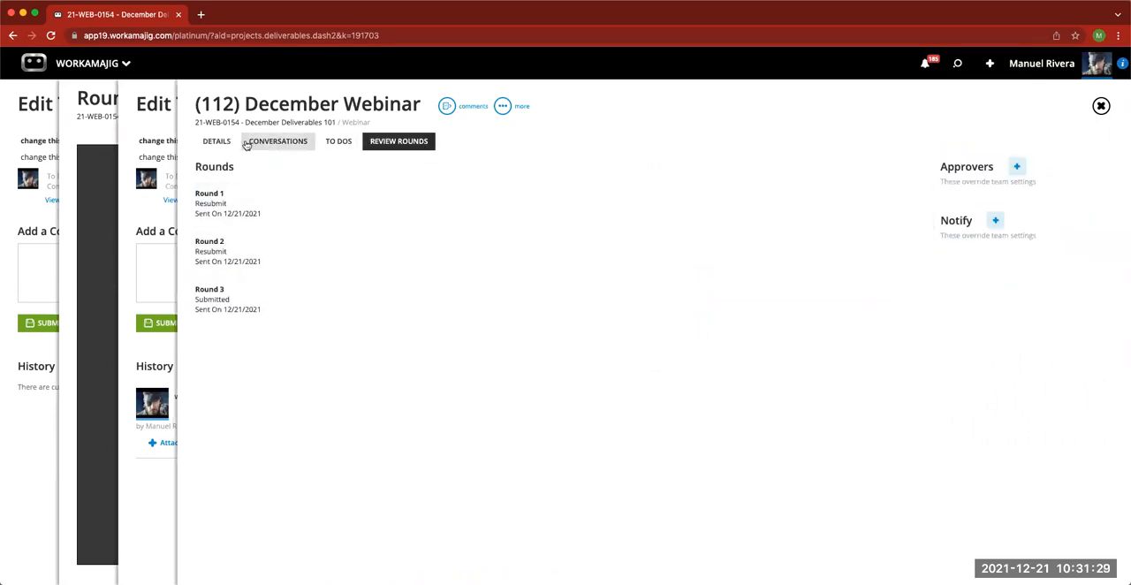
click(226, 146)
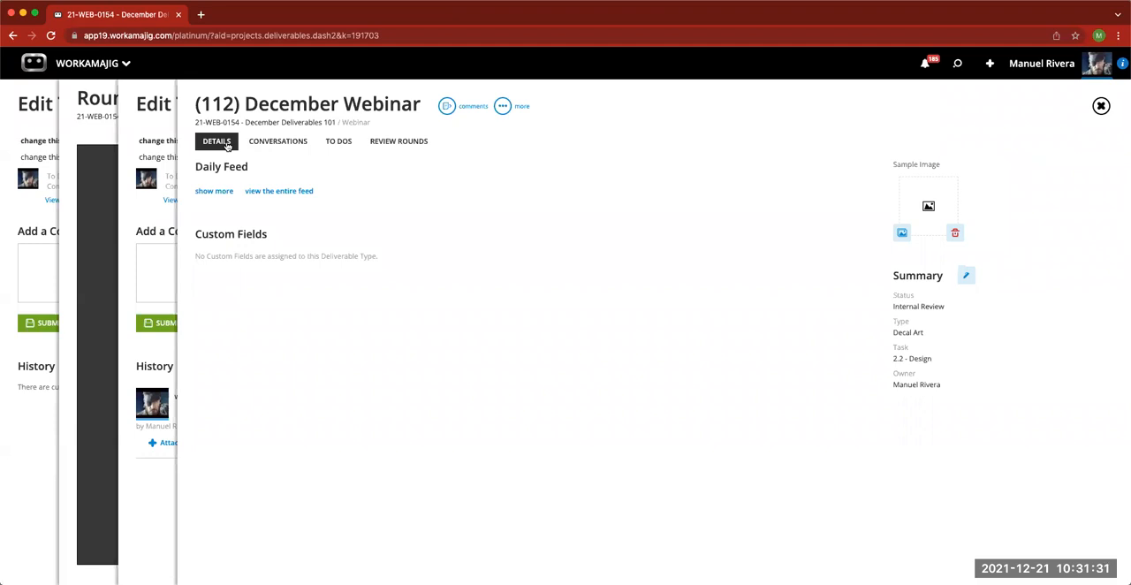